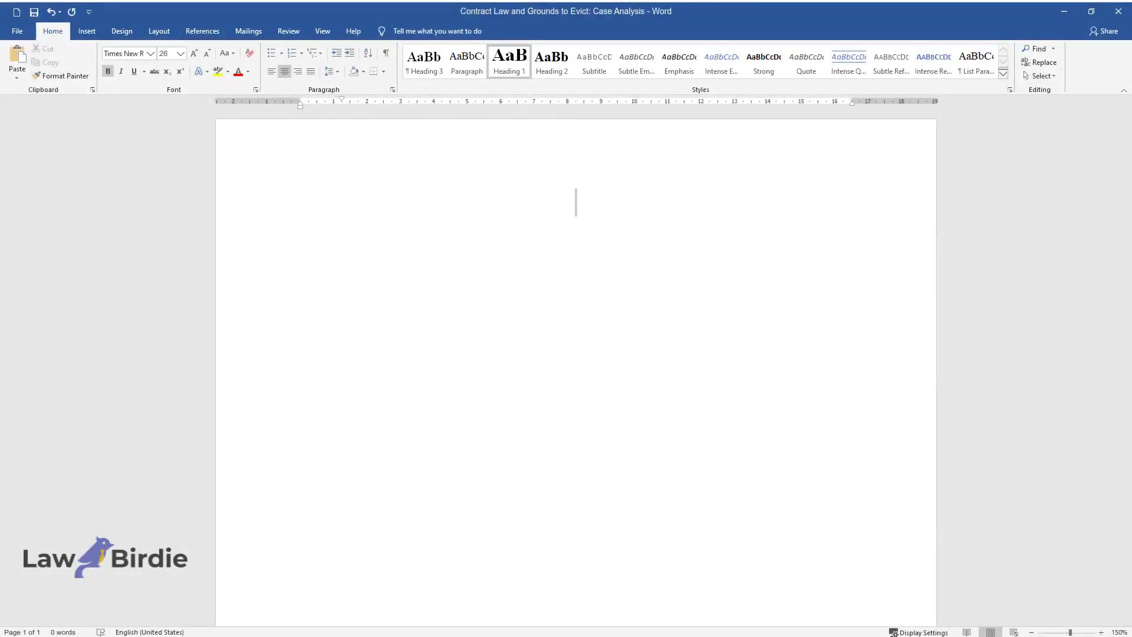
Type the title 'Contract Law and Grounds to Evict: Case Analysis' and the heading 'Contract Between the Friendly Dawg and Landlord Lou'.
type("Contract La")
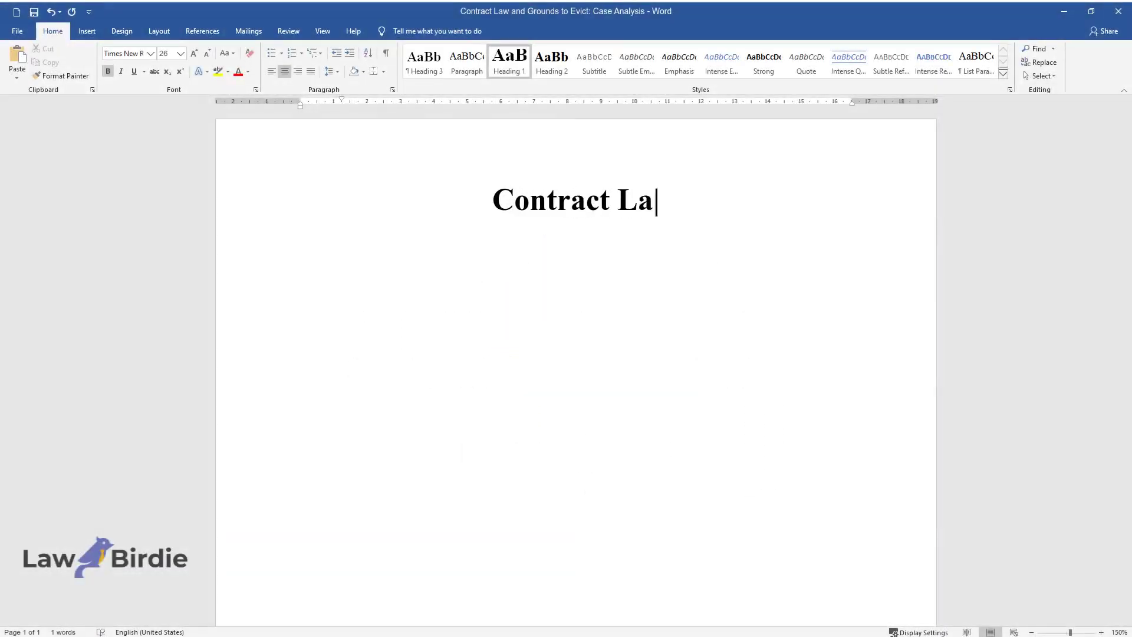
type("w and Grounds to Evict: Case Analysis")
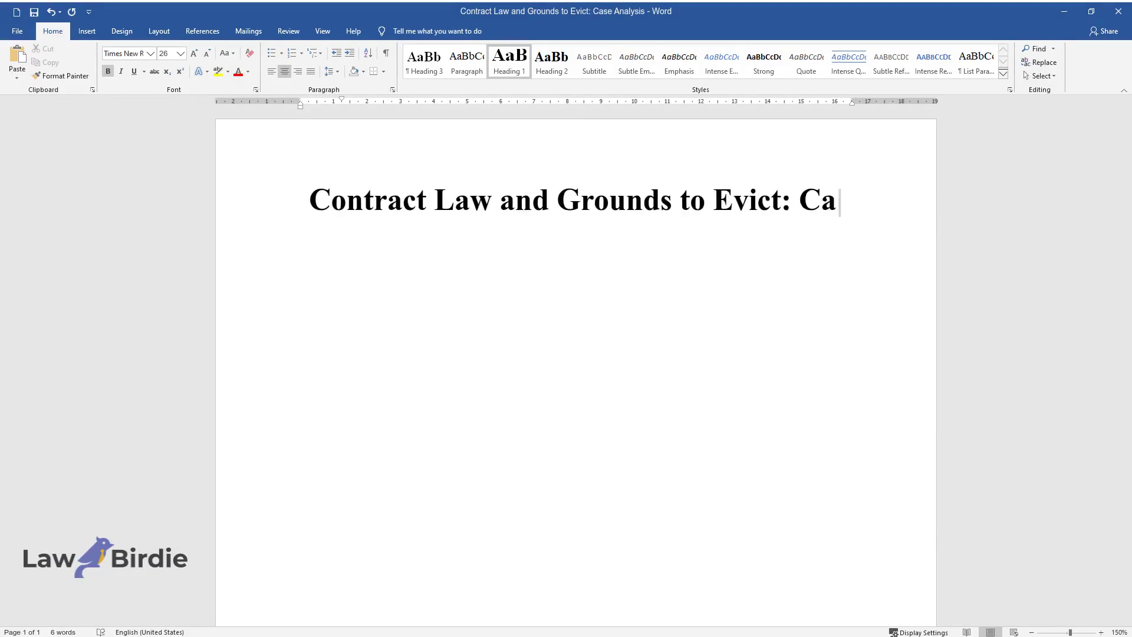
key("Return")
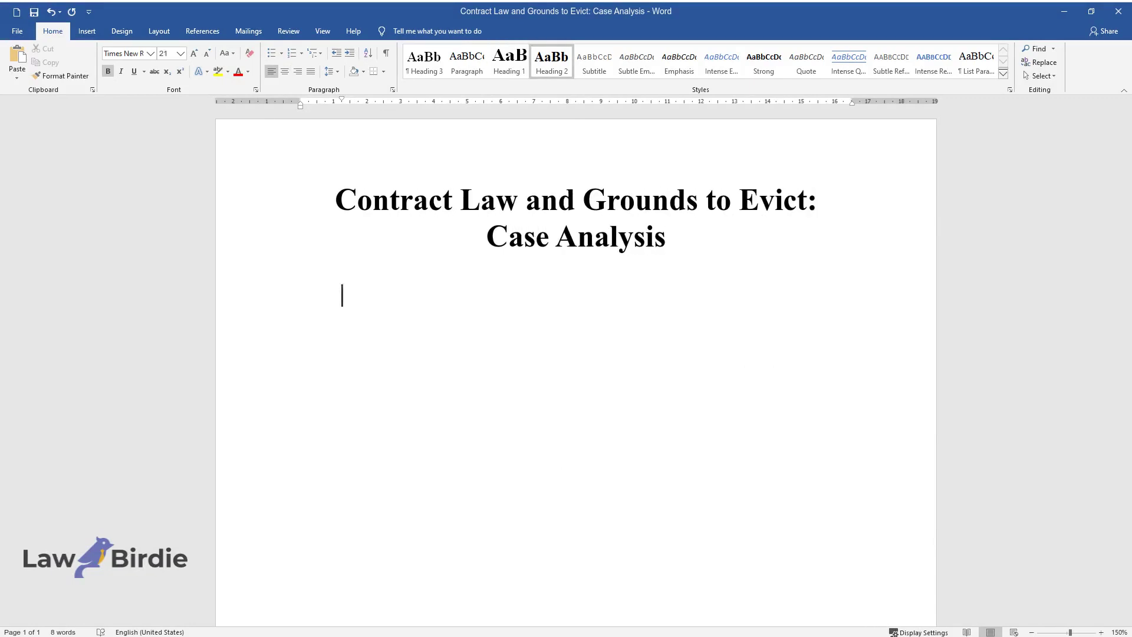
type("Contract Between the Friendly D")
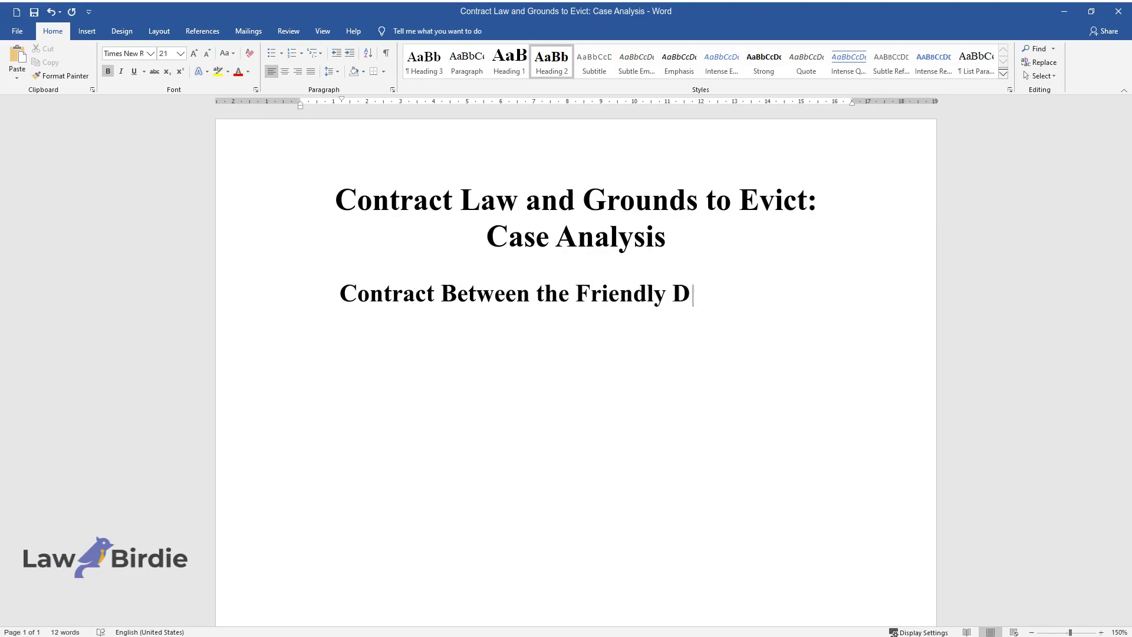
type("awg and Landlord Lou")
key("Return")
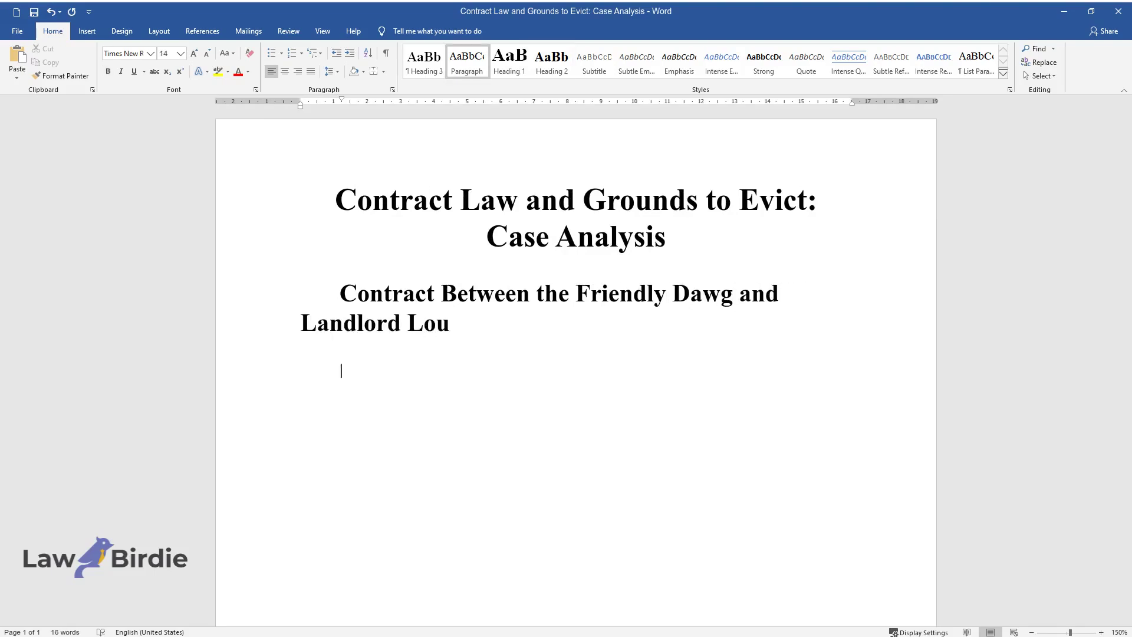
Write the opening paragraph on the four contract requirements applied to the Friendly Dawg lease.
type("A legally binding agree")
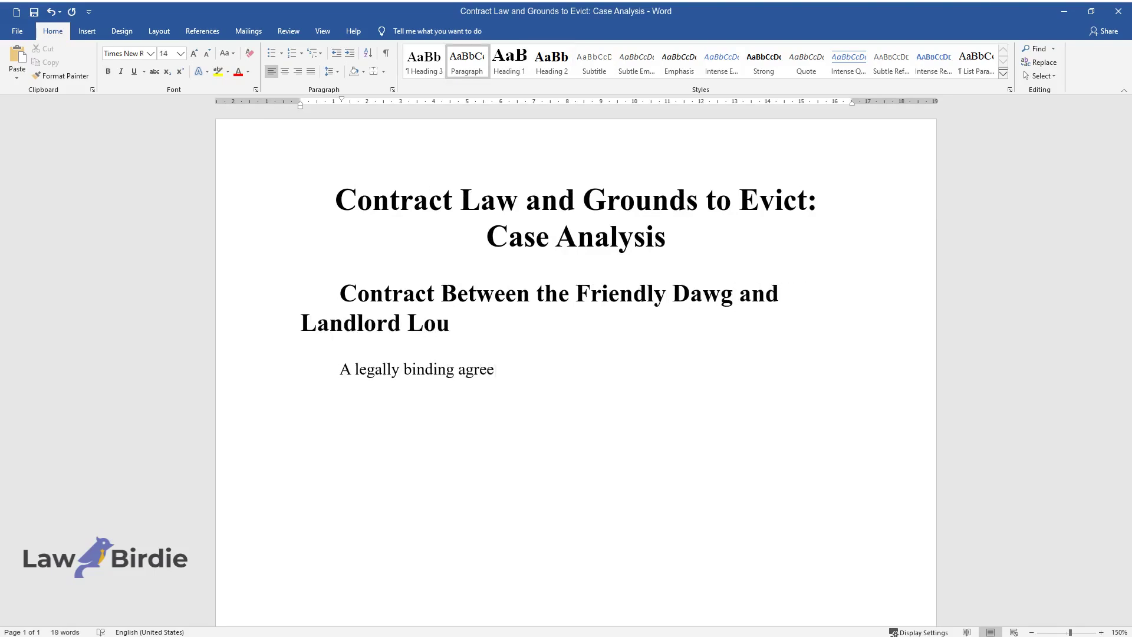
type("ment between two parties is spell")
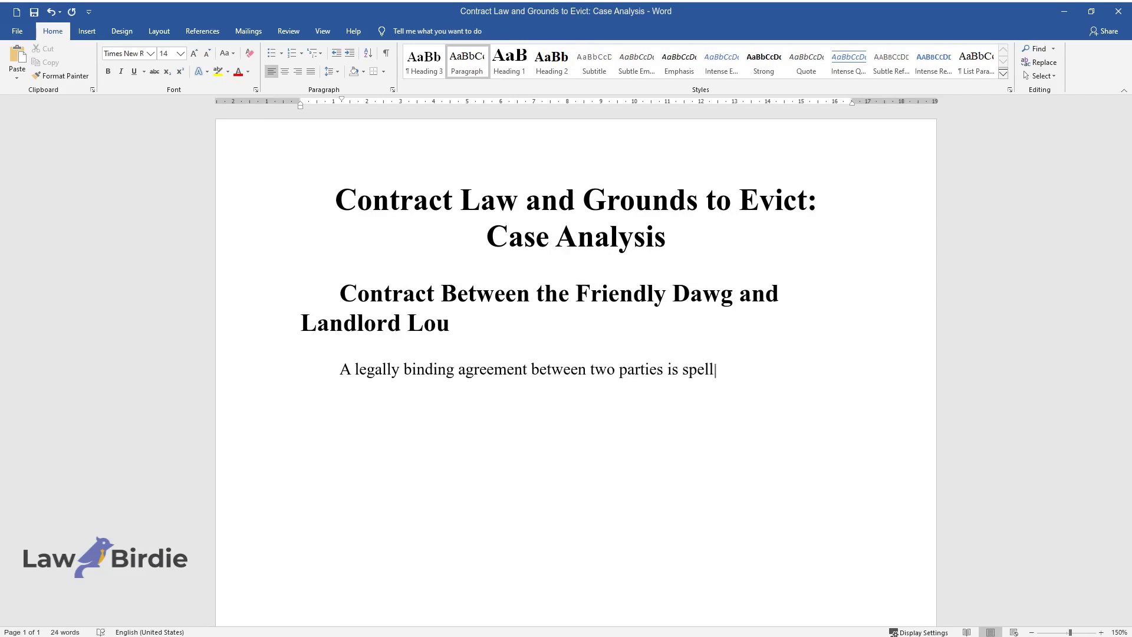
type("rm of rules or e")
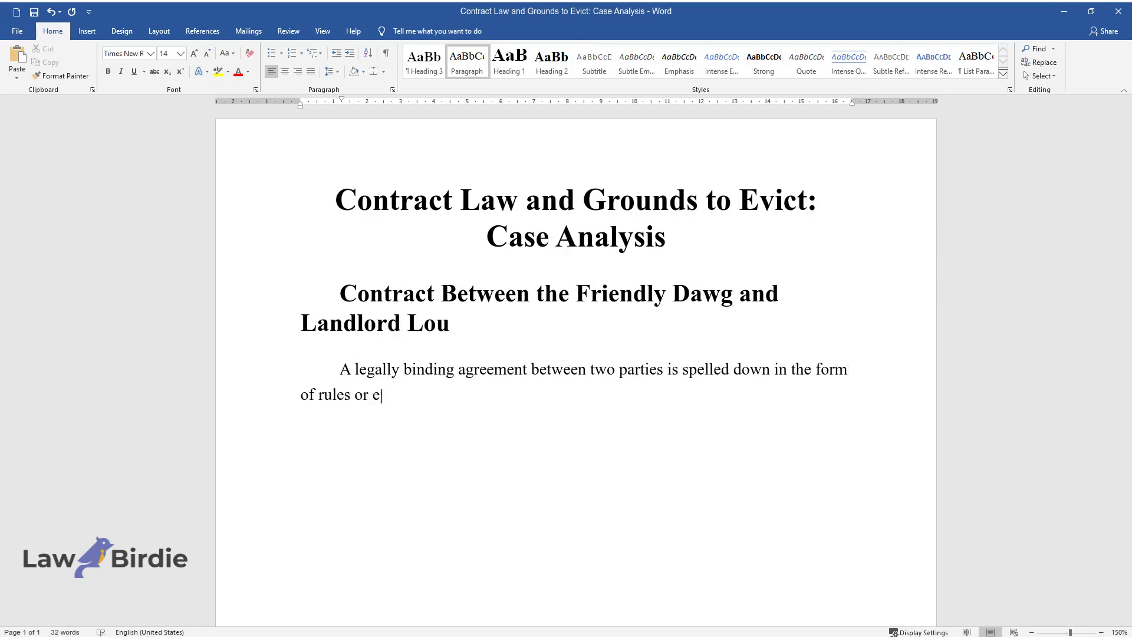
type("xpectations. If one of the partie")
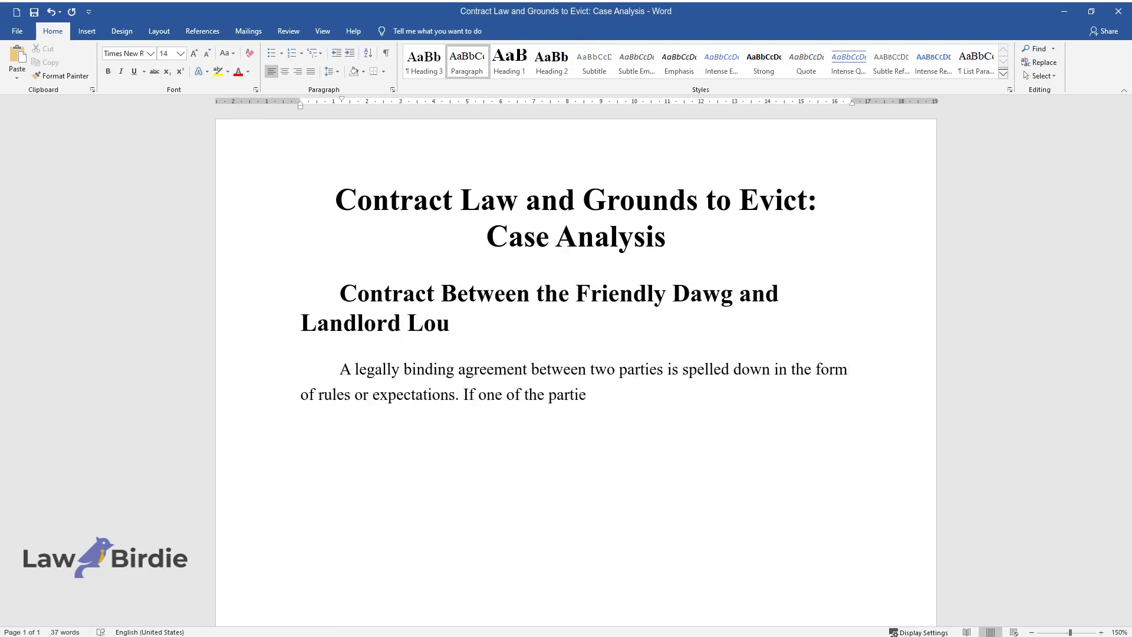
type(" uphold t")
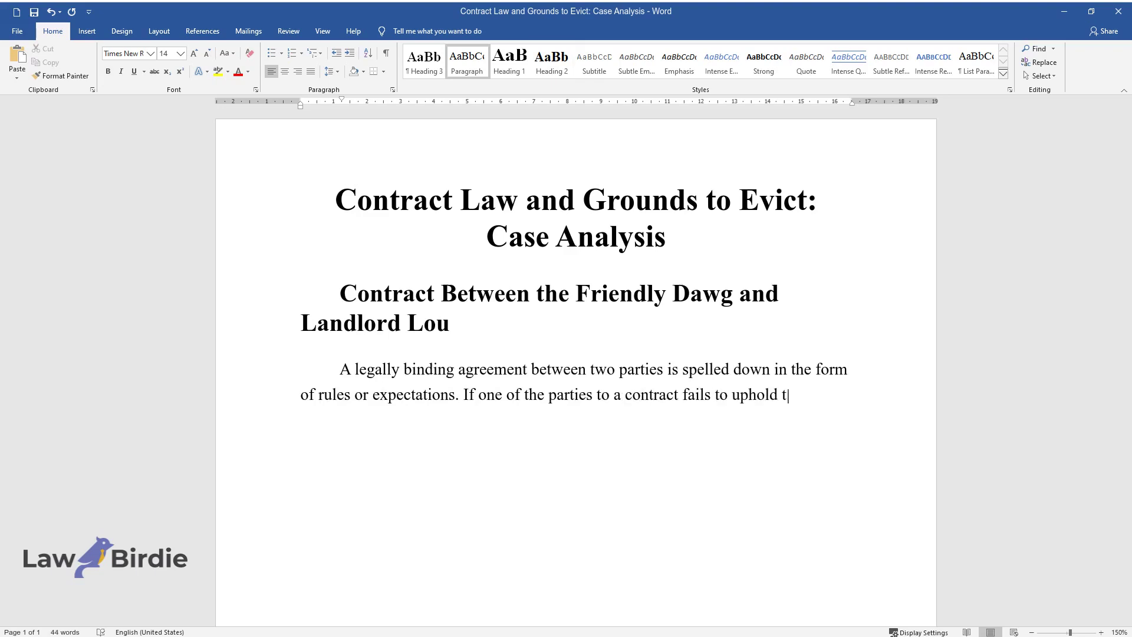
type("heir end of the bargain, they ma")
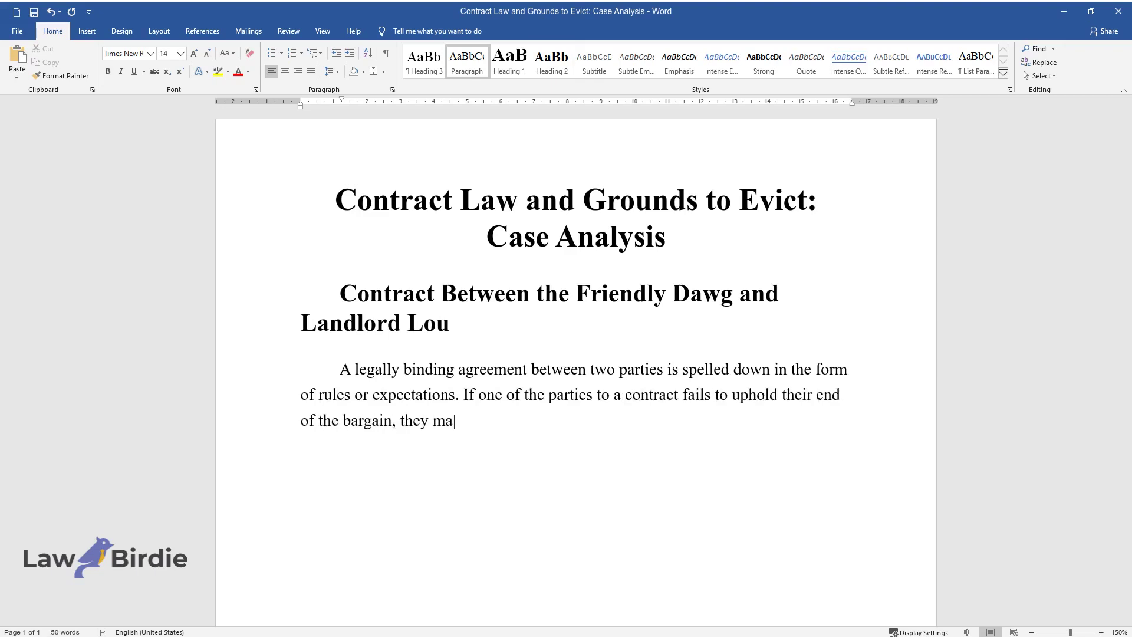
type("amages under the")
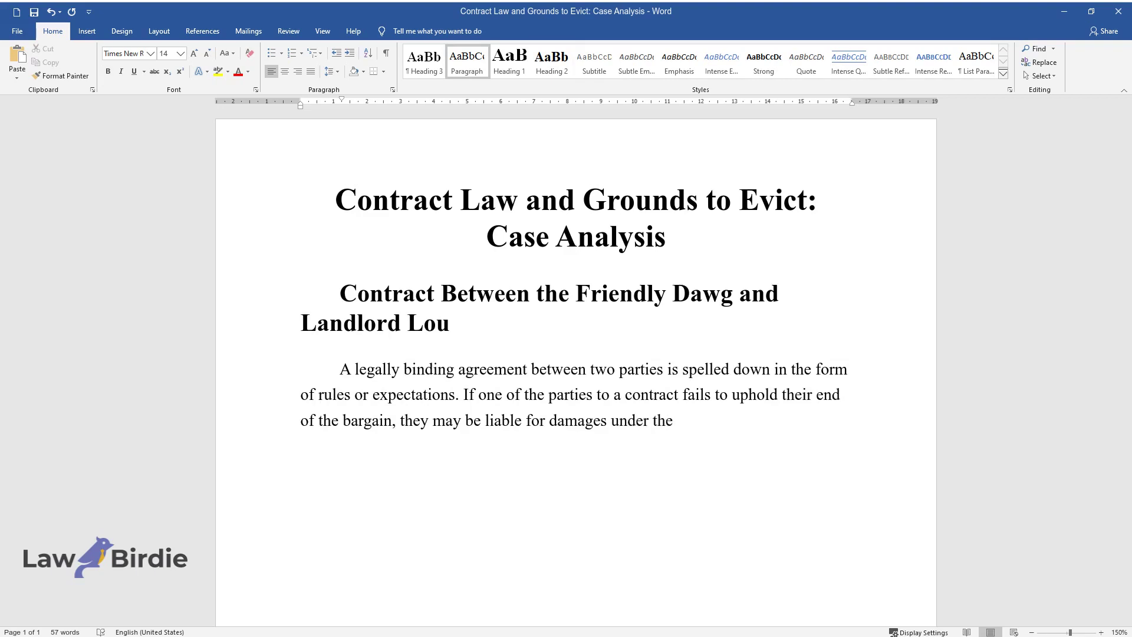
type(" contract's breacty clause. A vali")
scroll(574, 247, "down", 2)
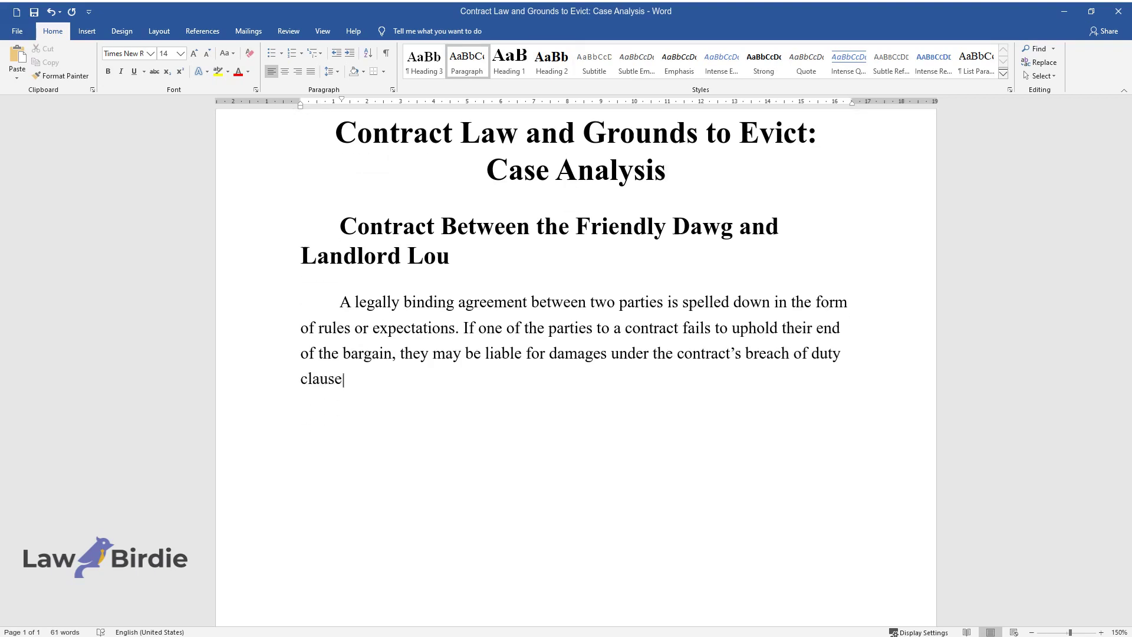
type("d contract requires four ")
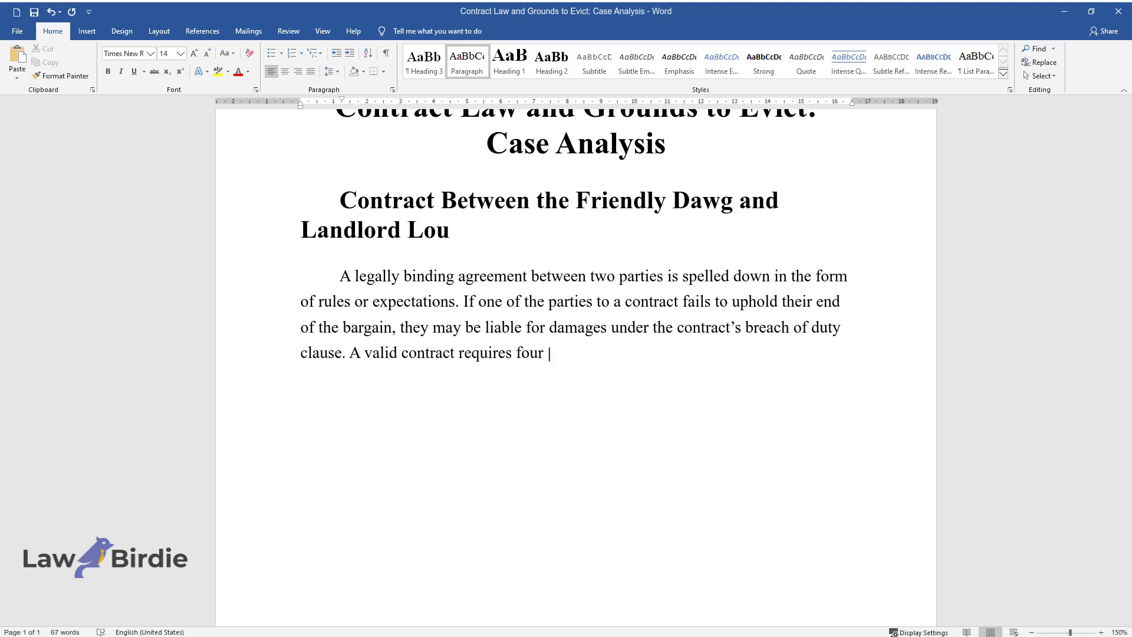
type("things: an agreement, a considera")
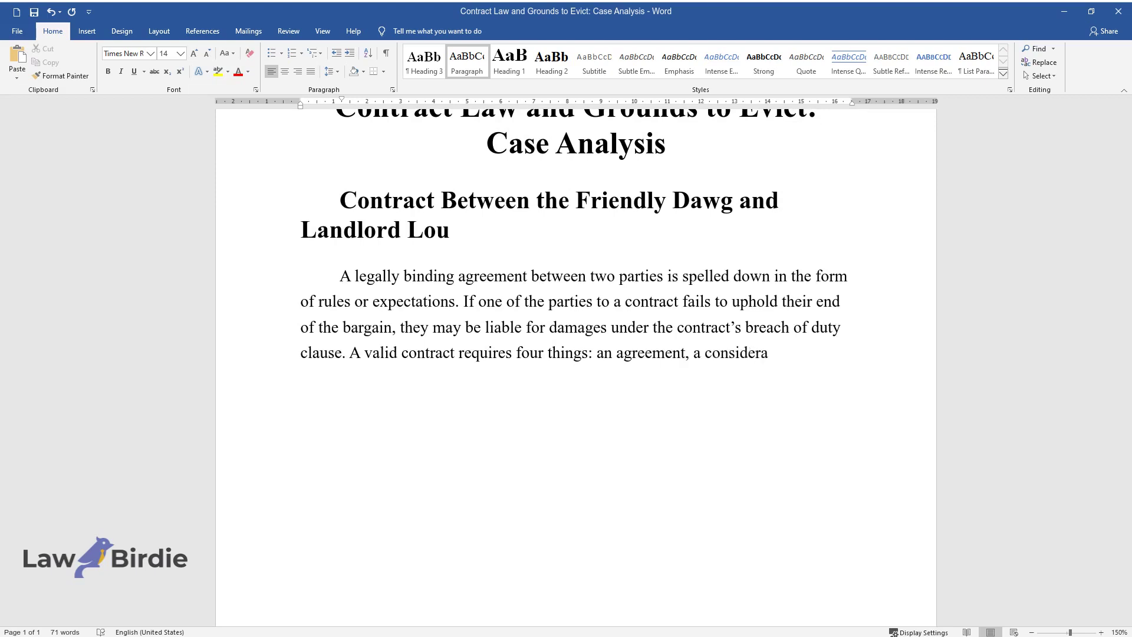
type("tion, a contractual capa")
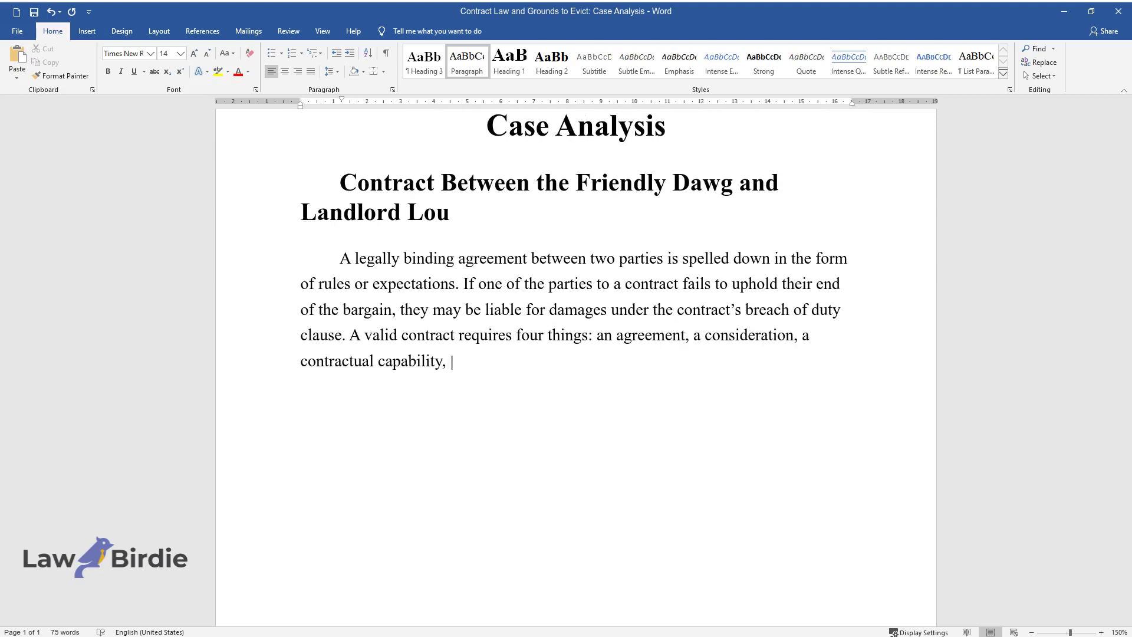
type("bility, and a legal object. In this case,")
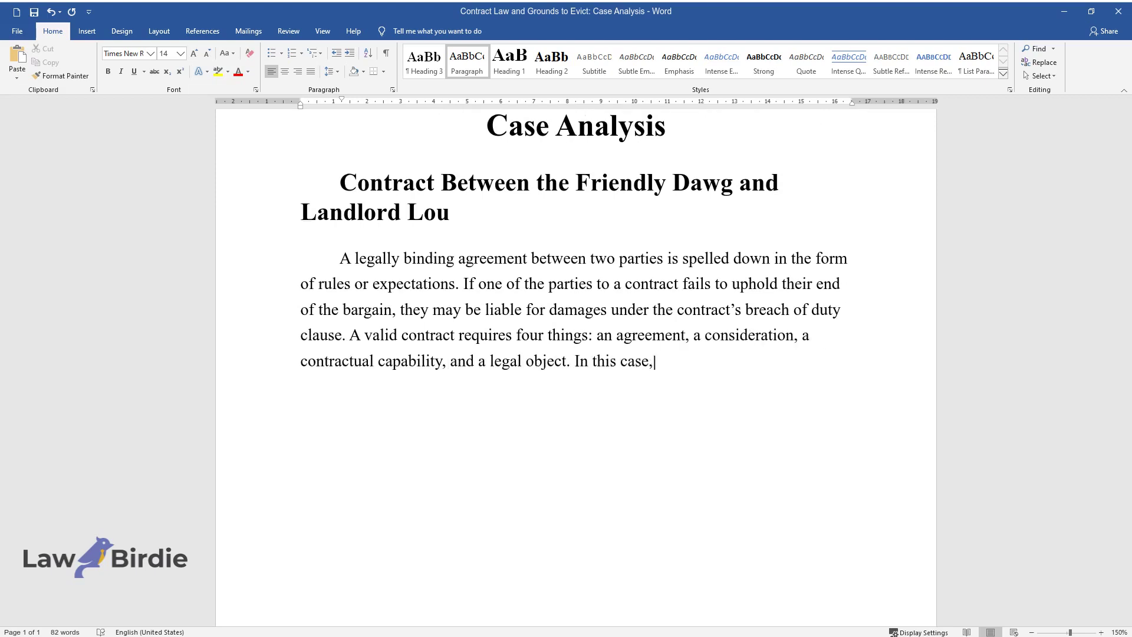
type(" Lou offers a business suite to Dave at The Friendly Dawg")
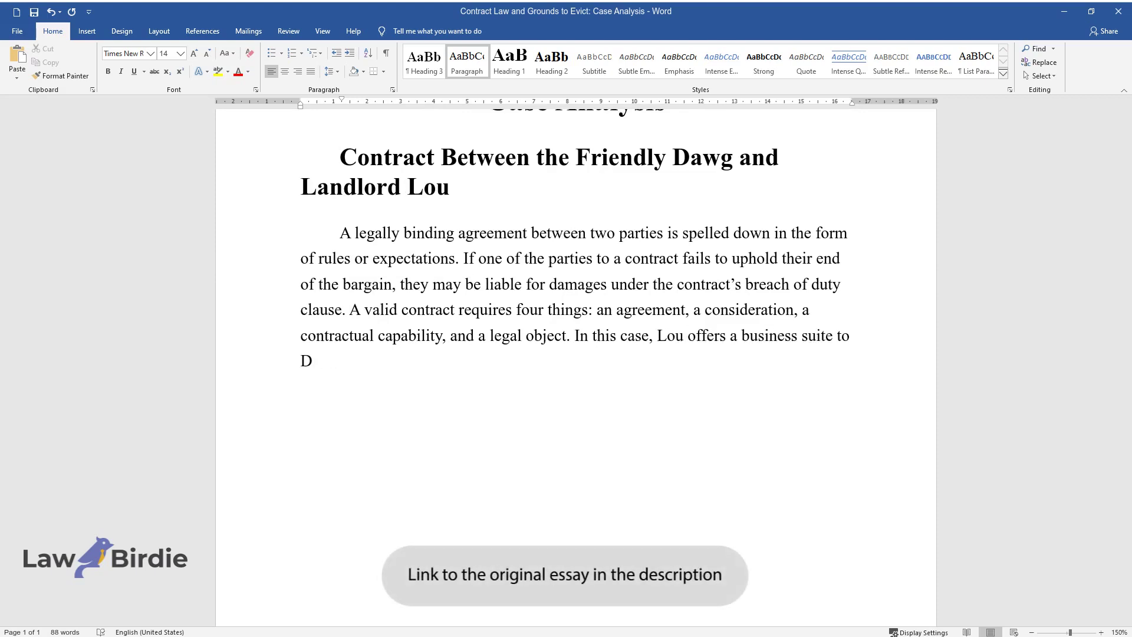
type(", a pet ")
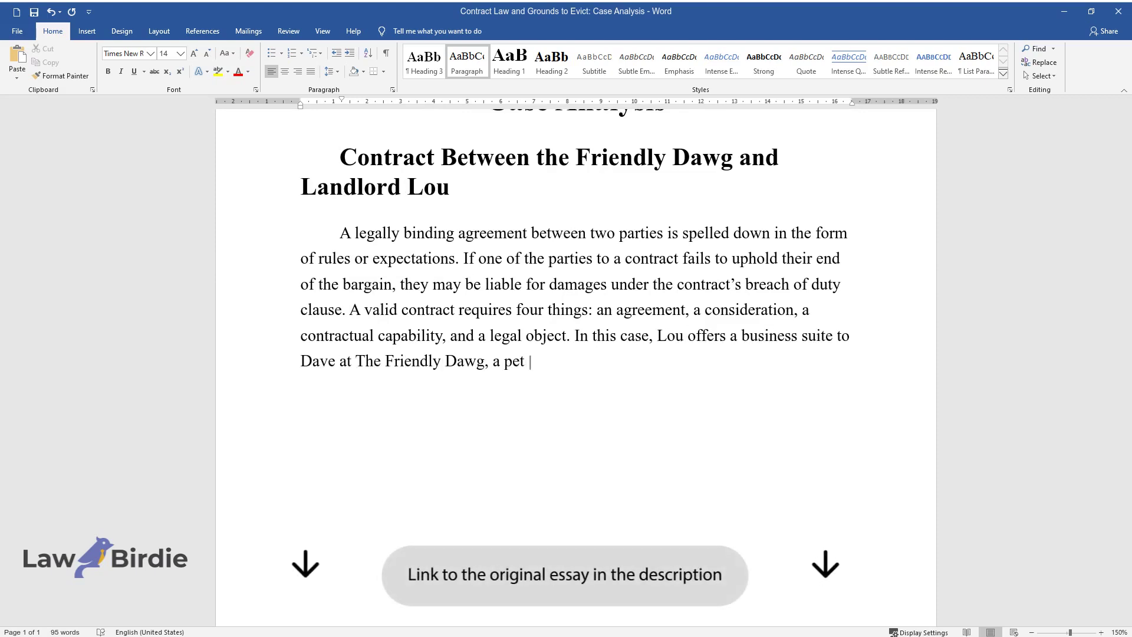
type("supply store, for $500 per month.")
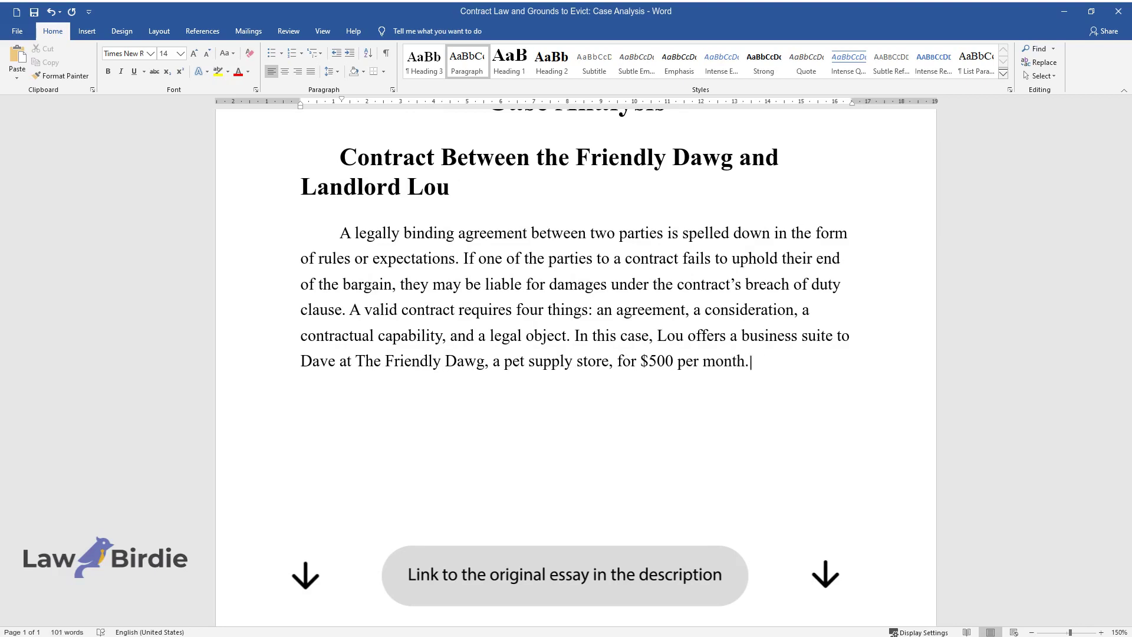
type(" Dave's father and Lou's written")
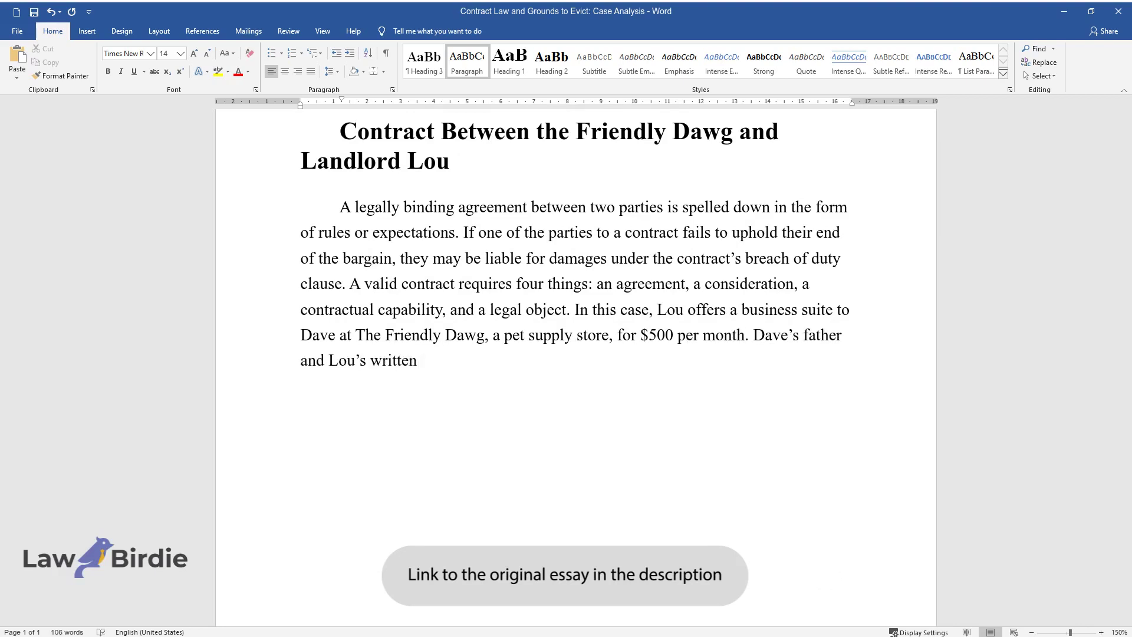
type(" agreement meets the legal definit")
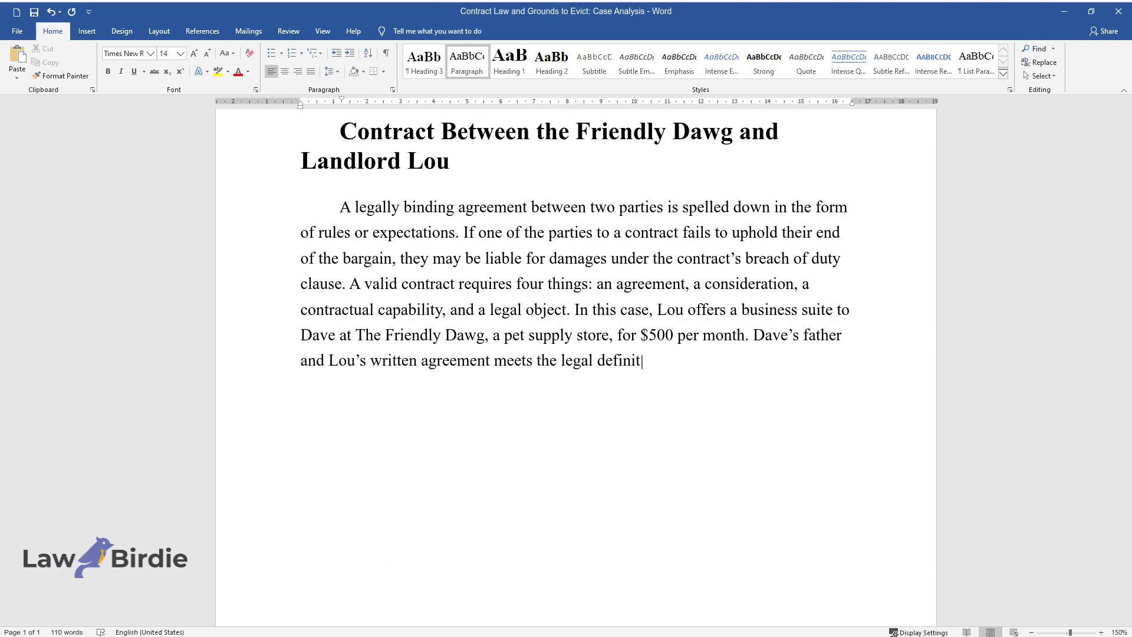
type("ion of contractual capacity since")
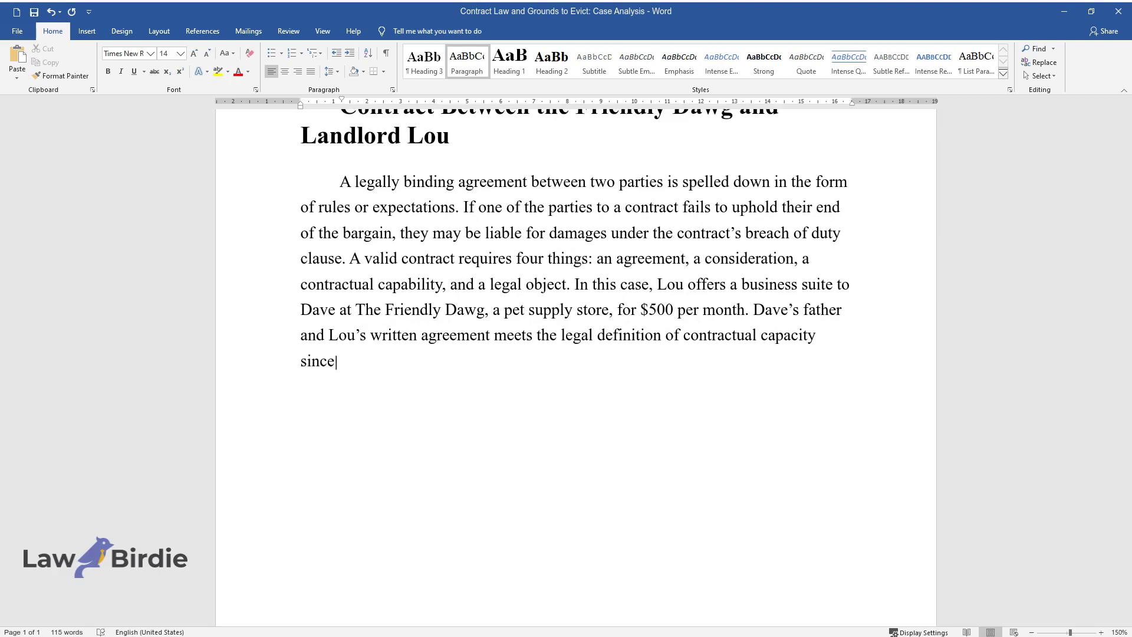
type(" it was drafted. At the same time")
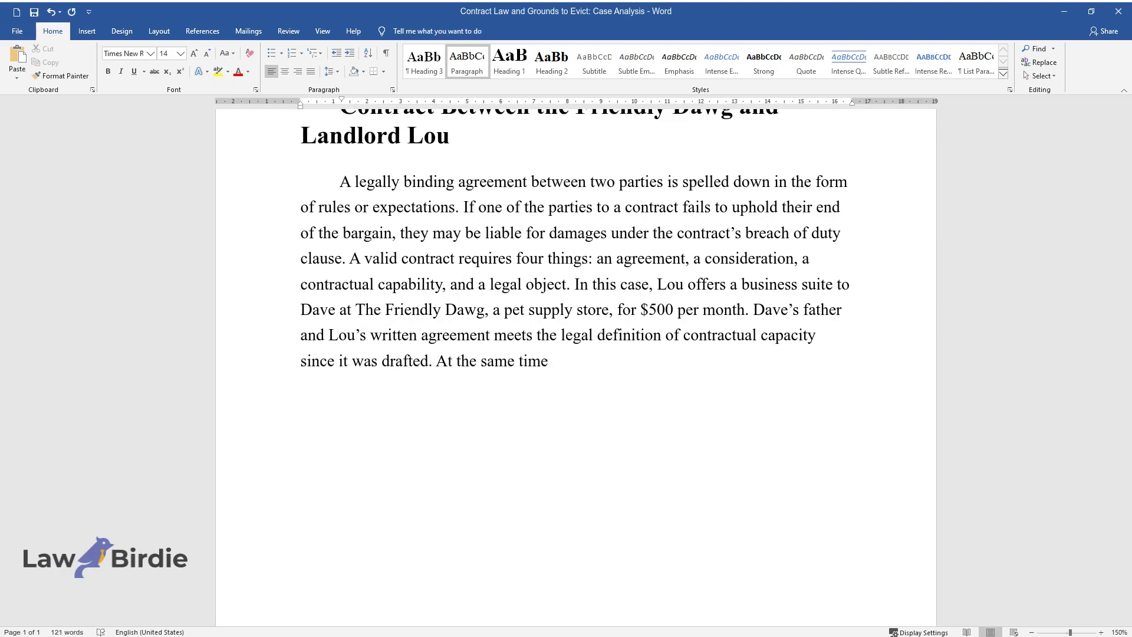
type(", both were fully capable of ent")
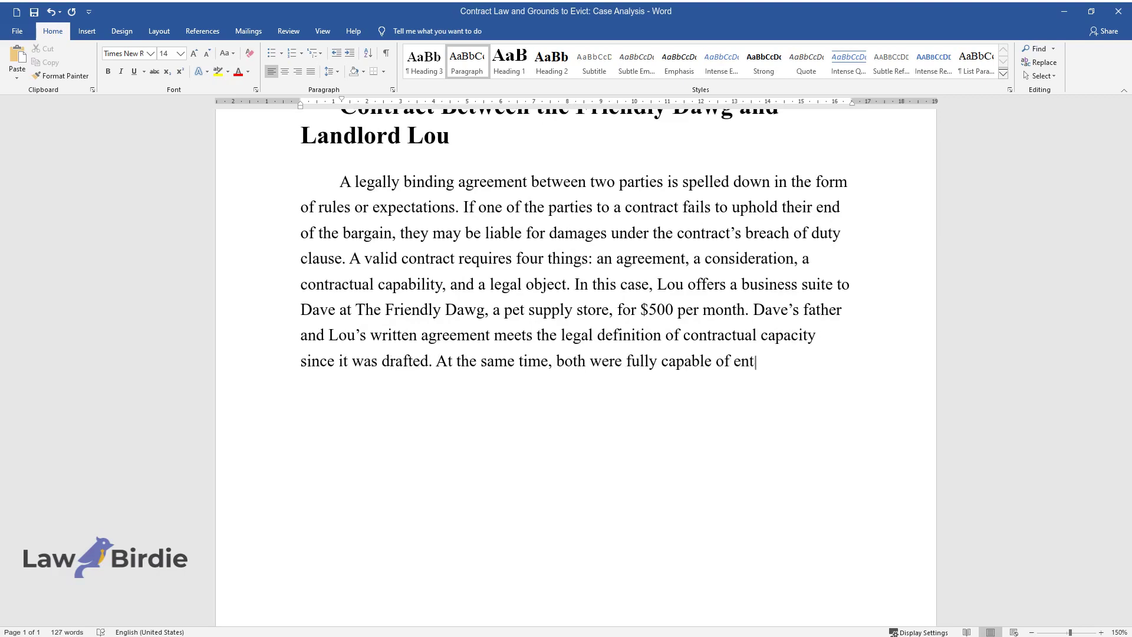
type("ering into legally binding contra")
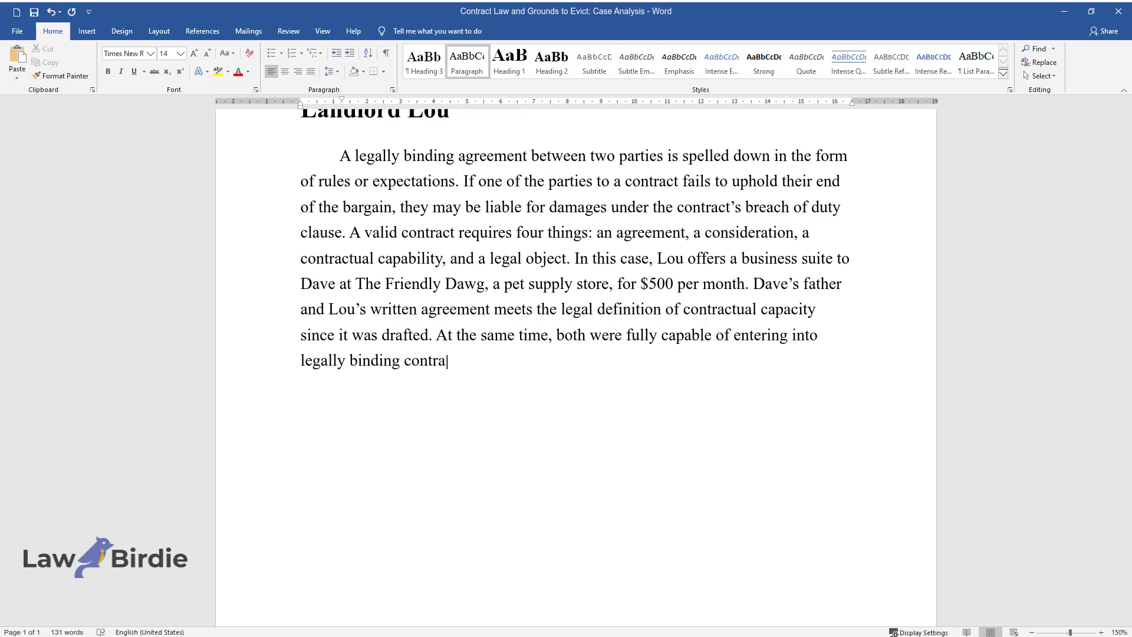
type("cts and were free from undue influence.")
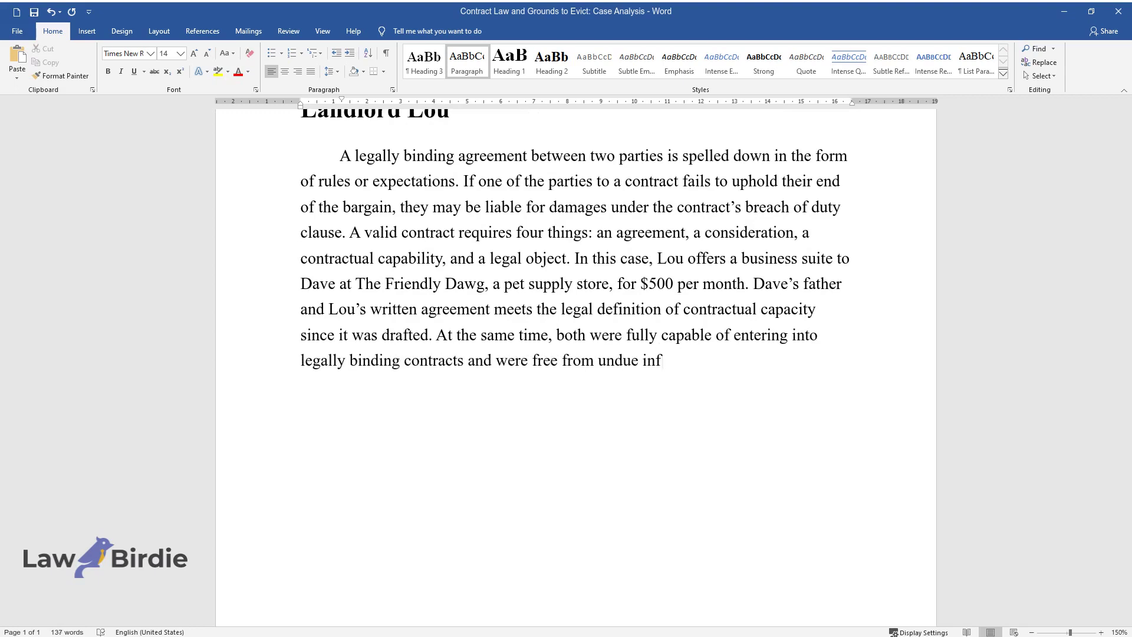
key("Return")
Write the paragraphs on Dave taking over the company's contracts and his unpaid rent.
type("Since ")
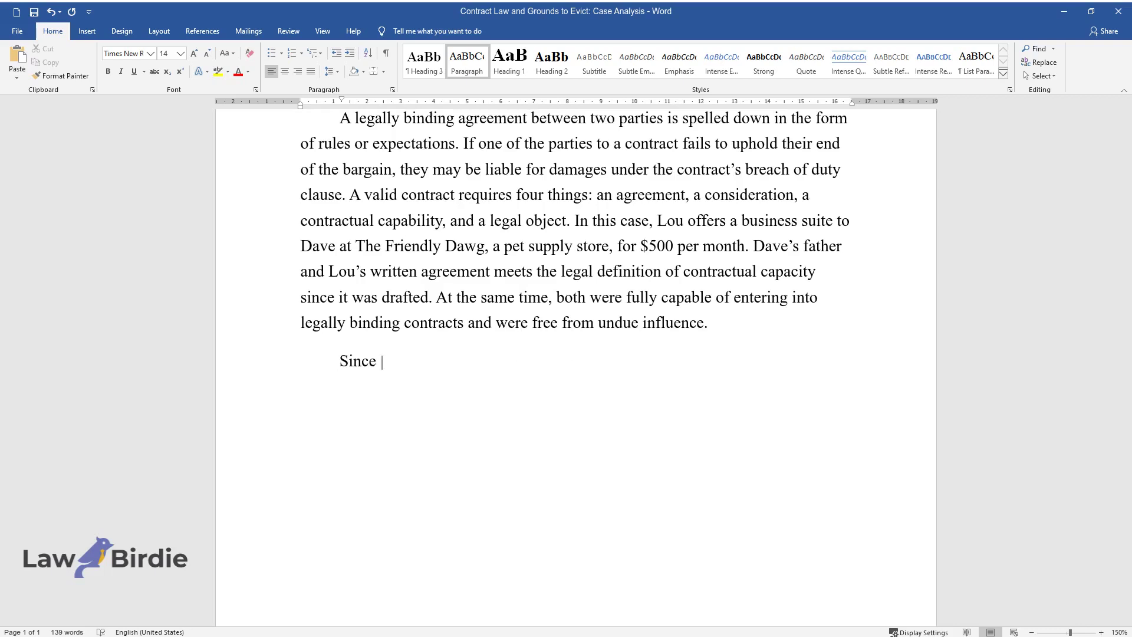
type("Dave is now in charge of the company")
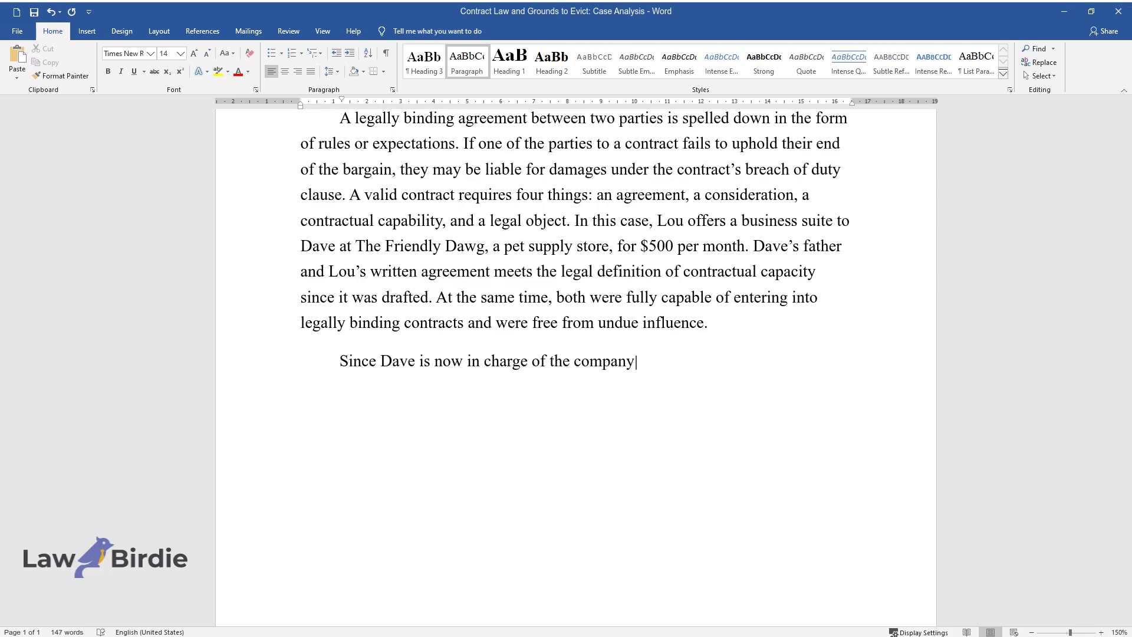
type(" and its contracts, he will be allow")
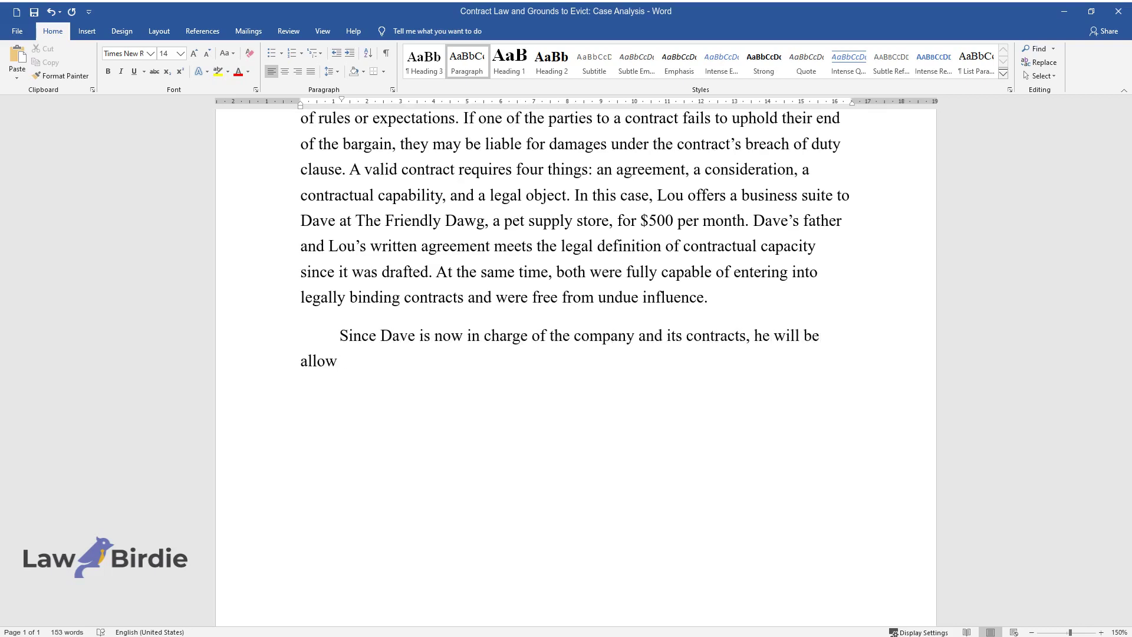
type("ed to continue to use this agreement")
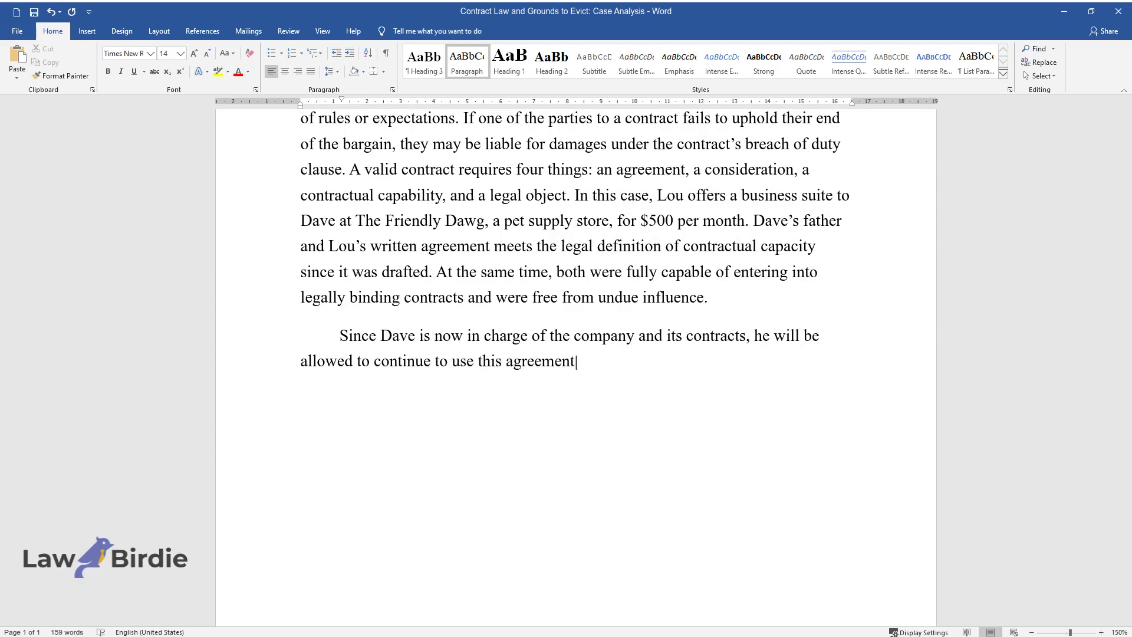
type(". Since Dave did not amend the init")
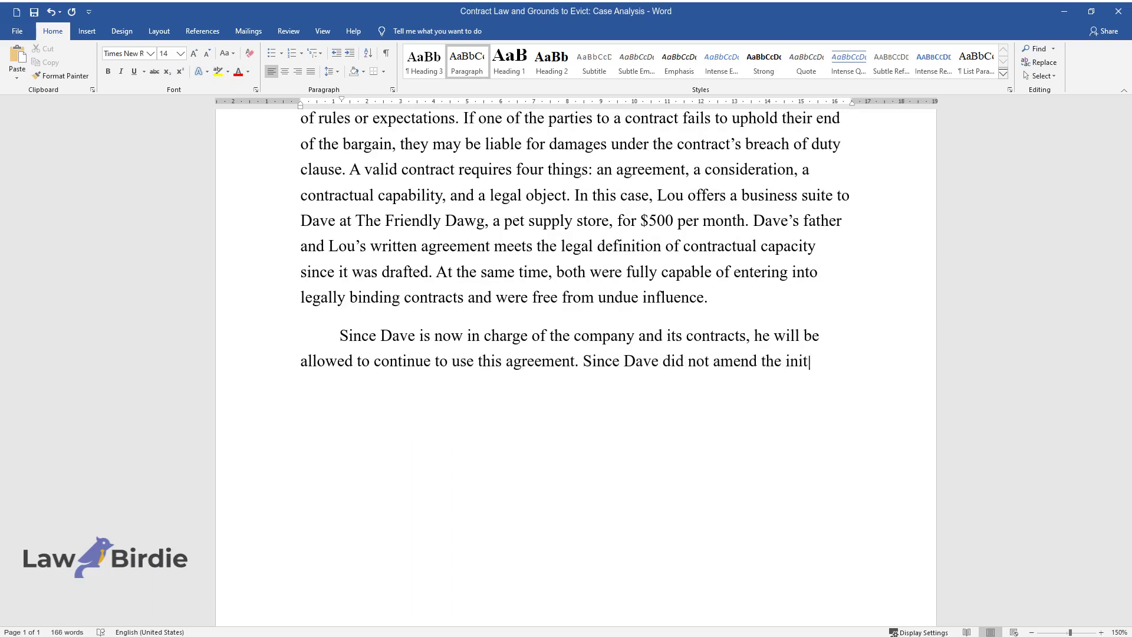
type("ial contract with Lou to reflect the")
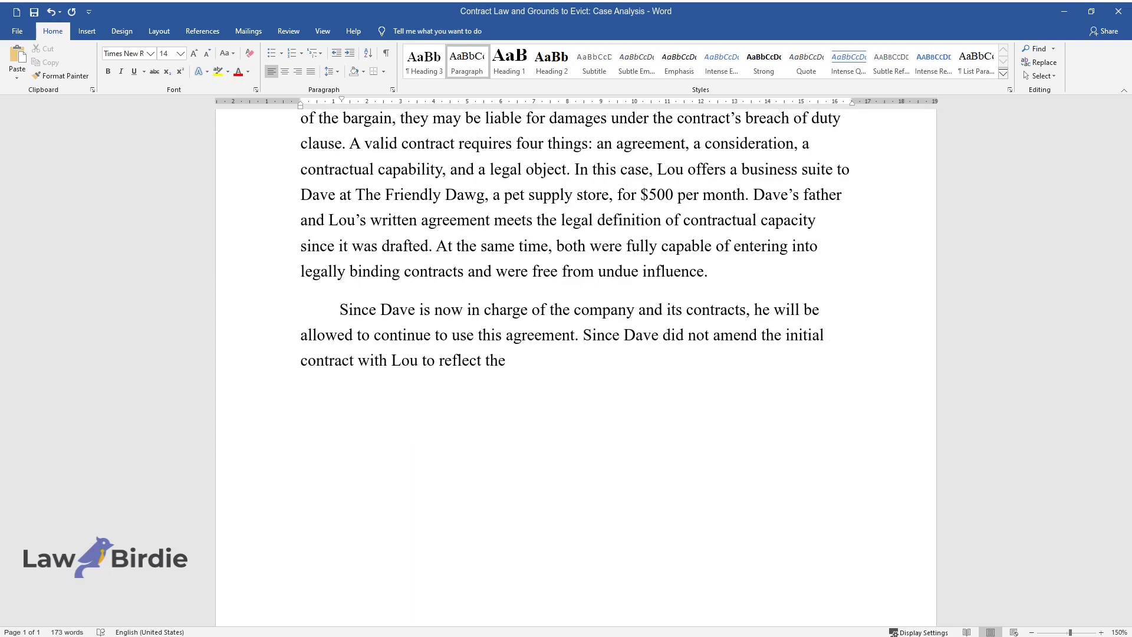
type(" expanded nature of the business, wh")
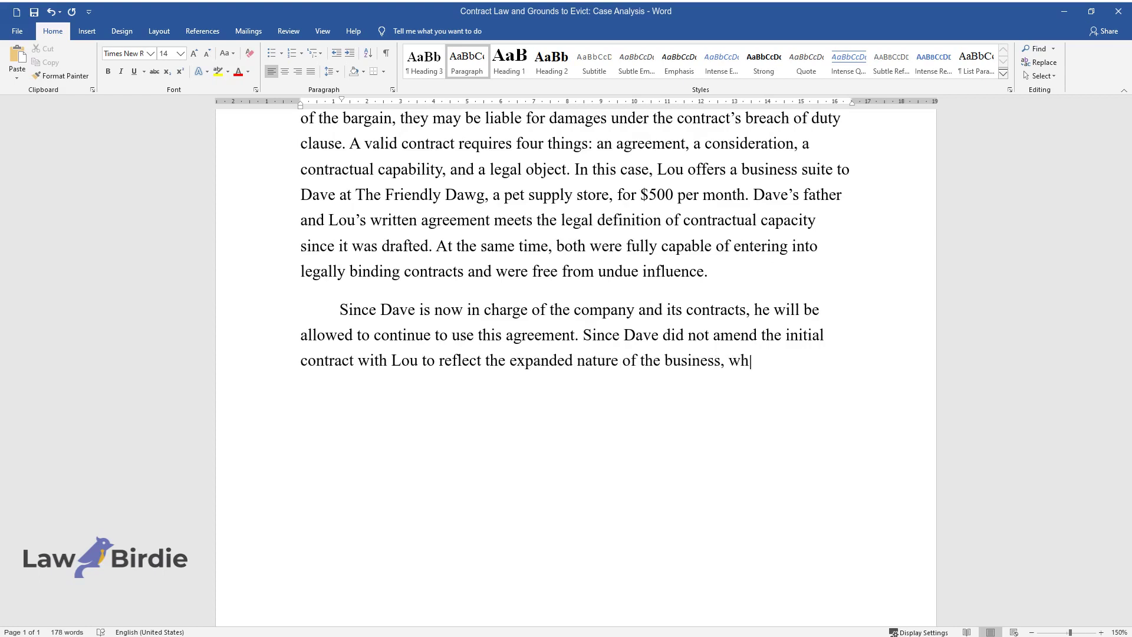
type("ich now includes the sale of live pe")
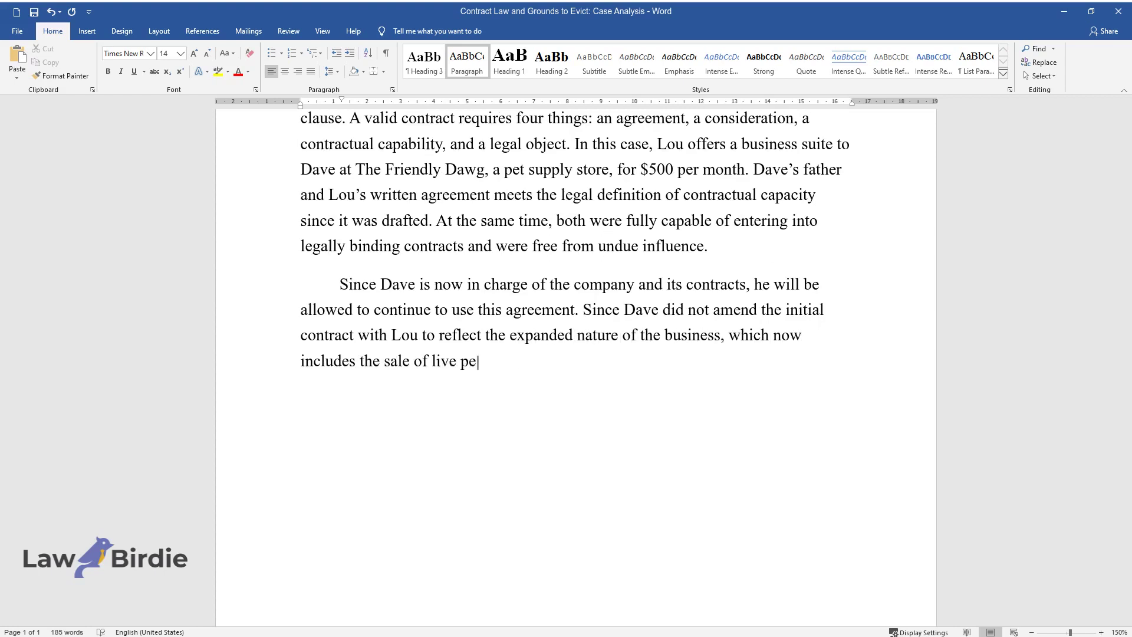
type("ts and pet supplies, the earlier ag")
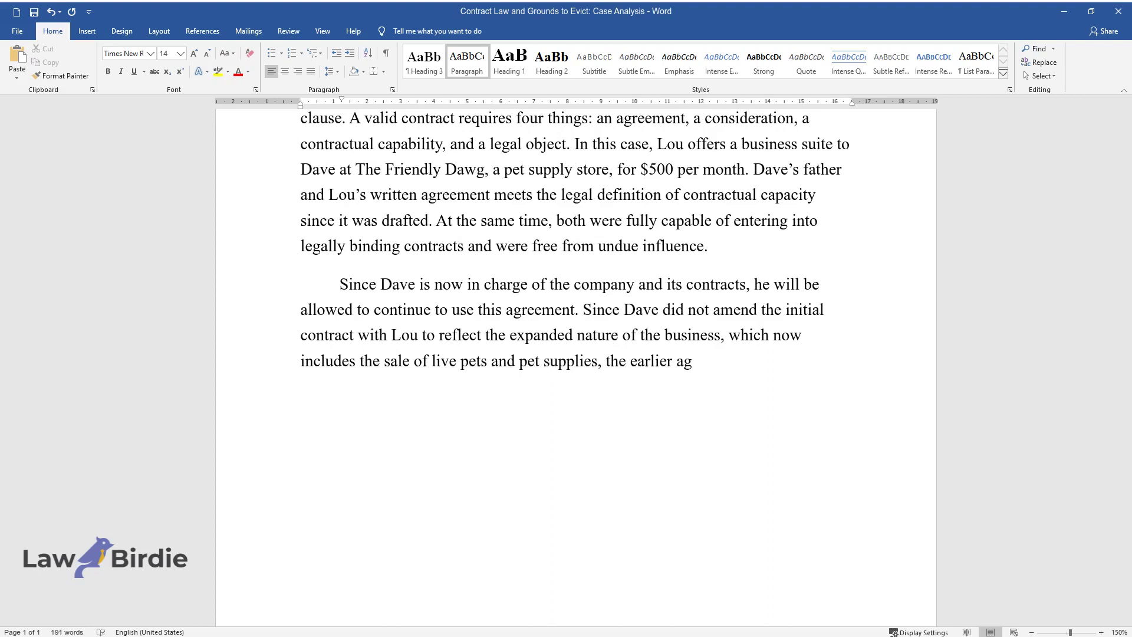
type("reement is void and unenforceable. D")
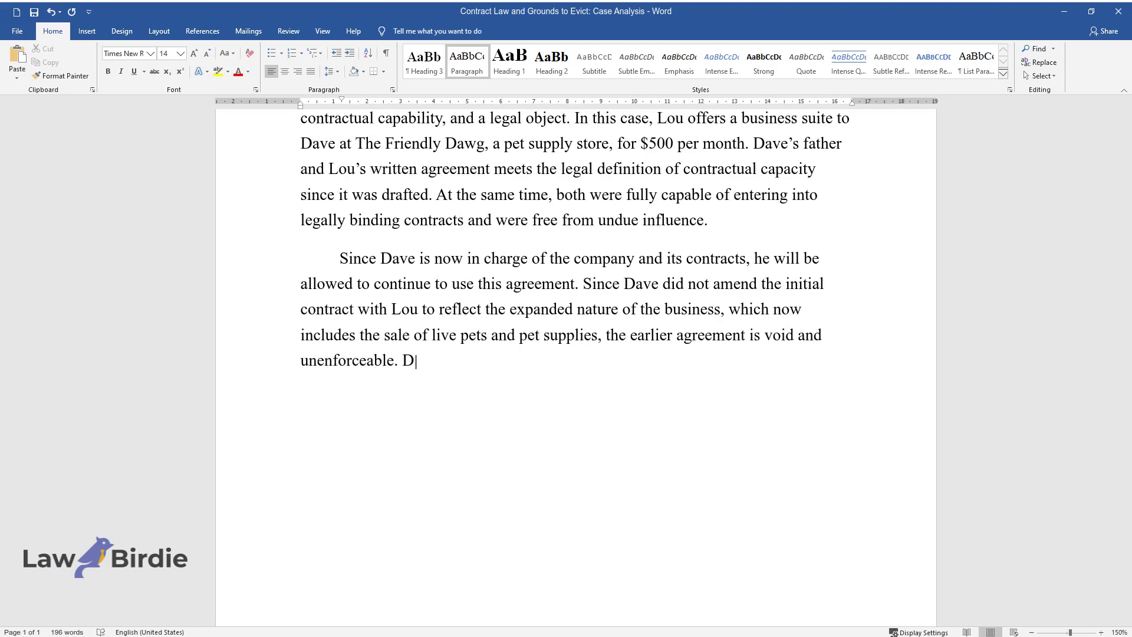
type("ave has breached the conditions of ")
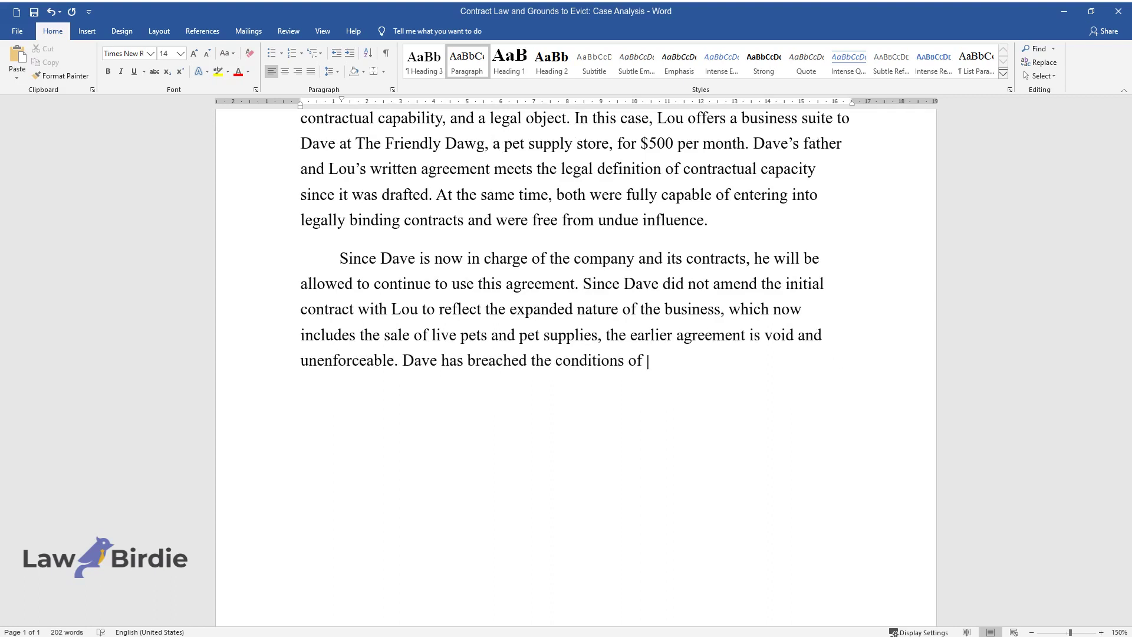
type("his lease by using the facility for purposes o")
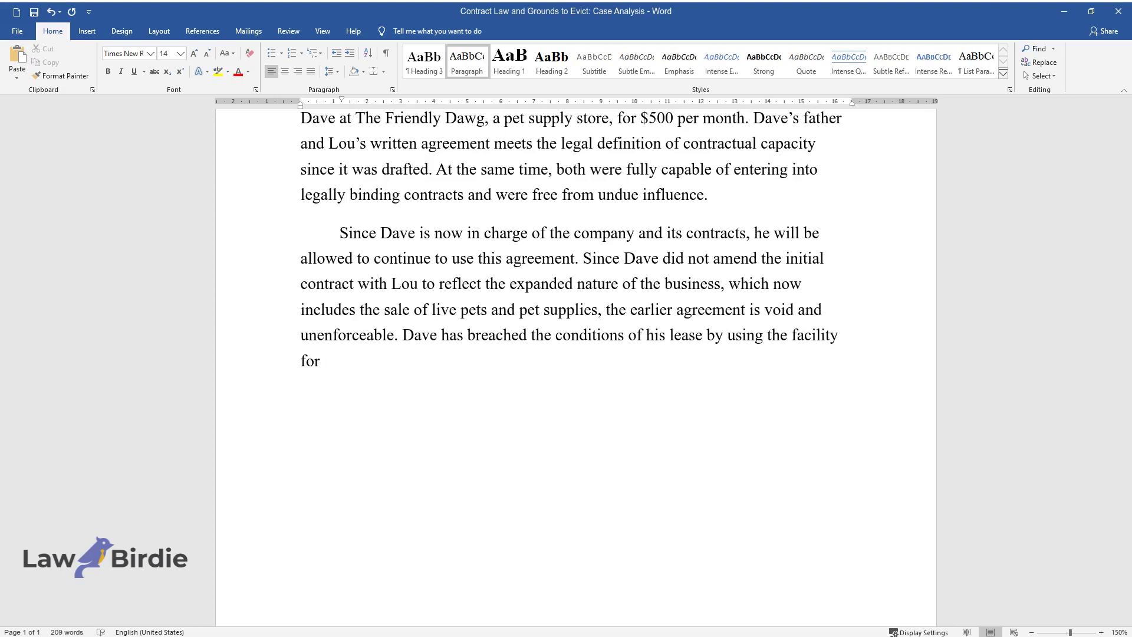
type("ther than selling pet supp")
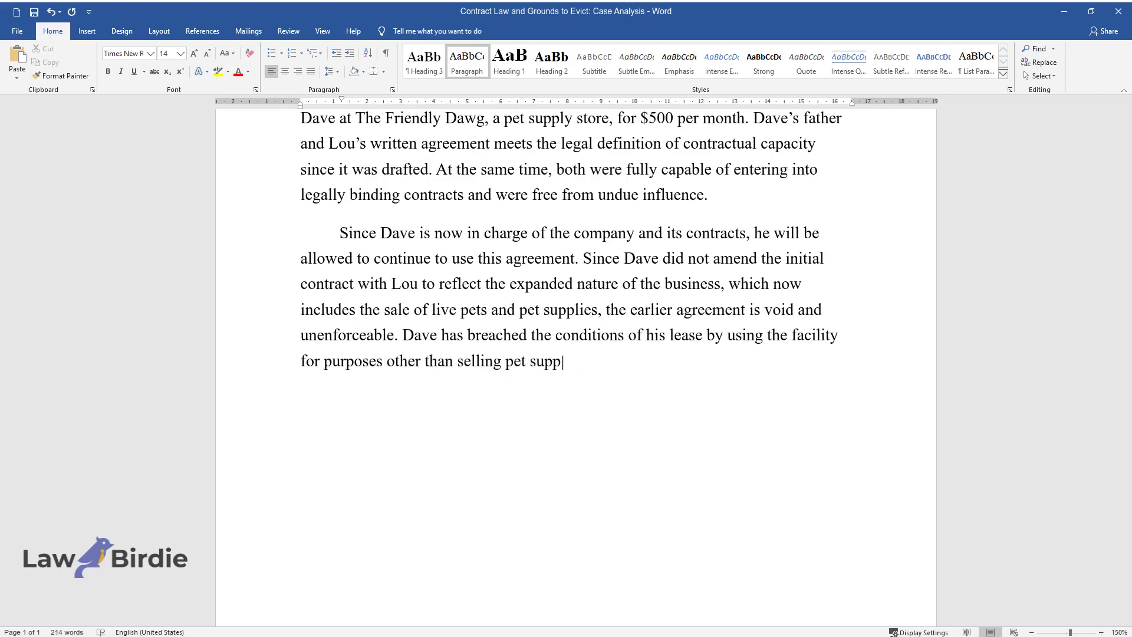
type("lies and pet food, so he cannot lega")
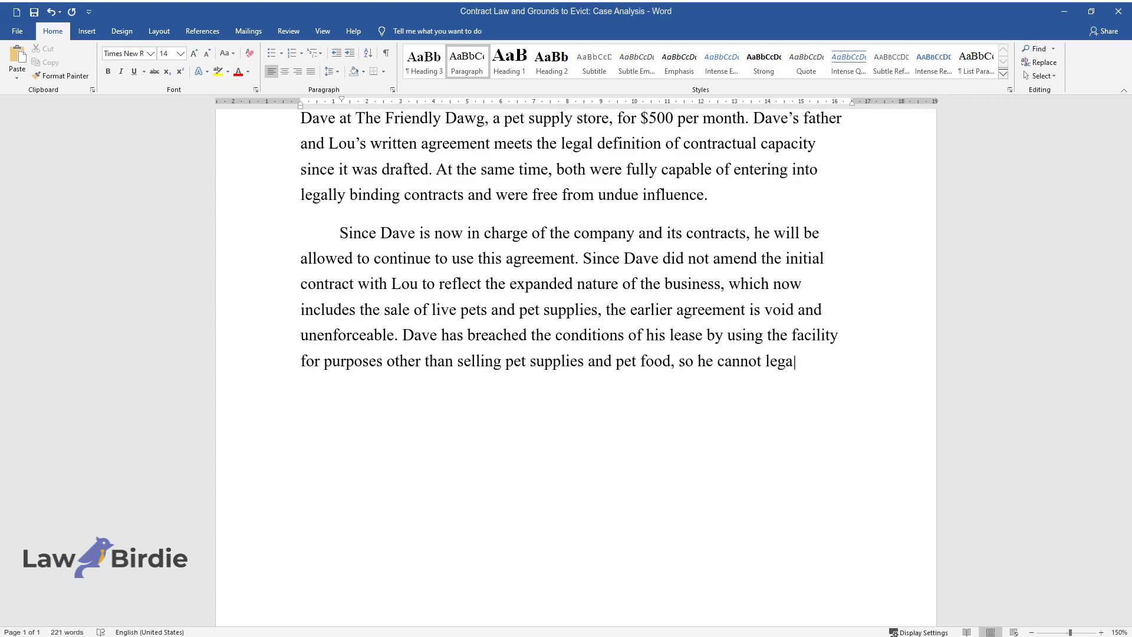
type("lly sell live animals there without")
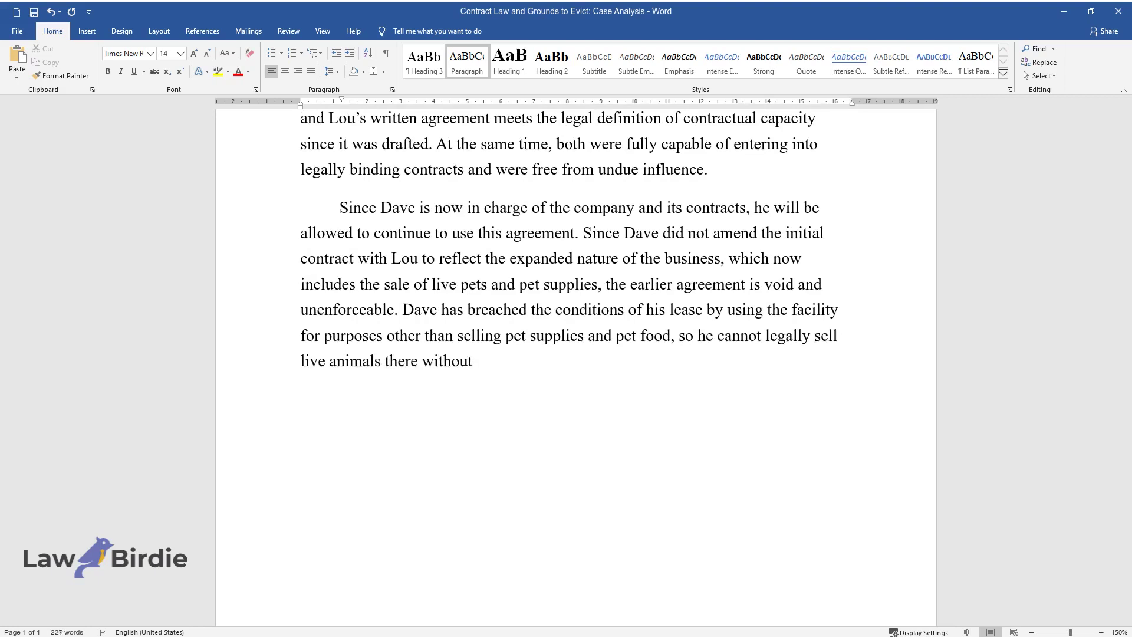
type(" Landlord Lou's consent.")
key("Return")
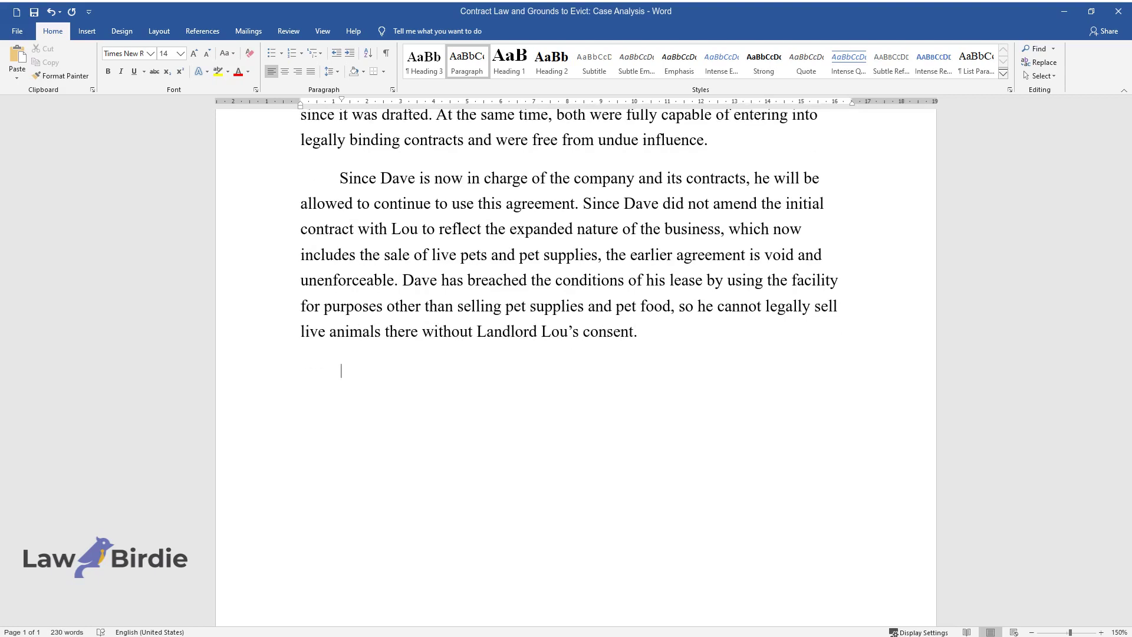
type("When Dave stopped p")
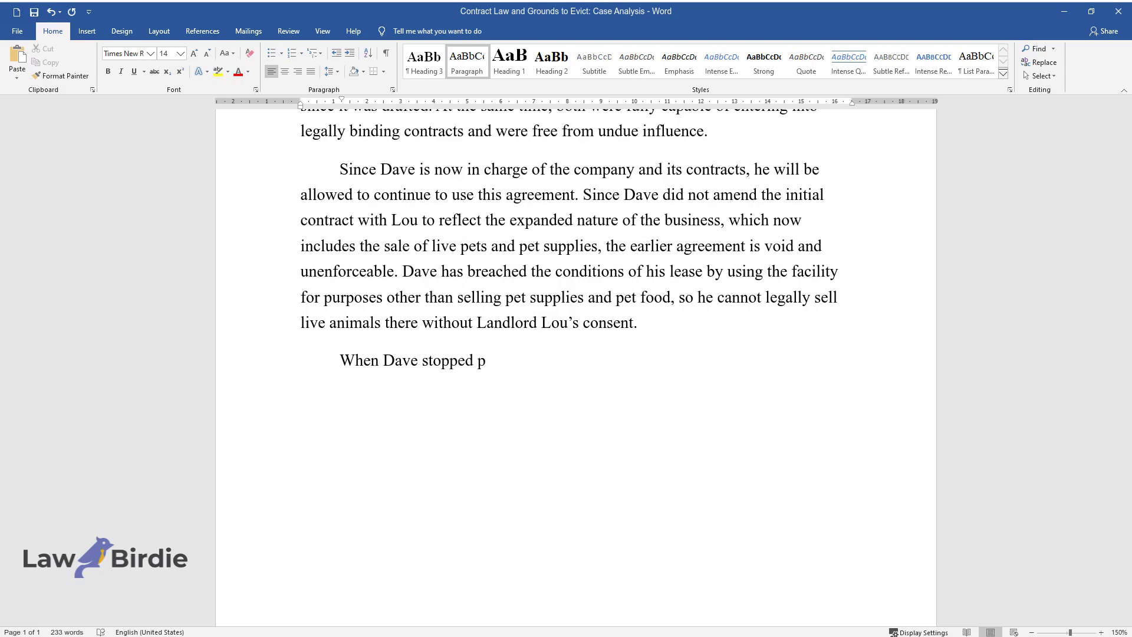
type("aying his rent, he stopped fulfilling ")
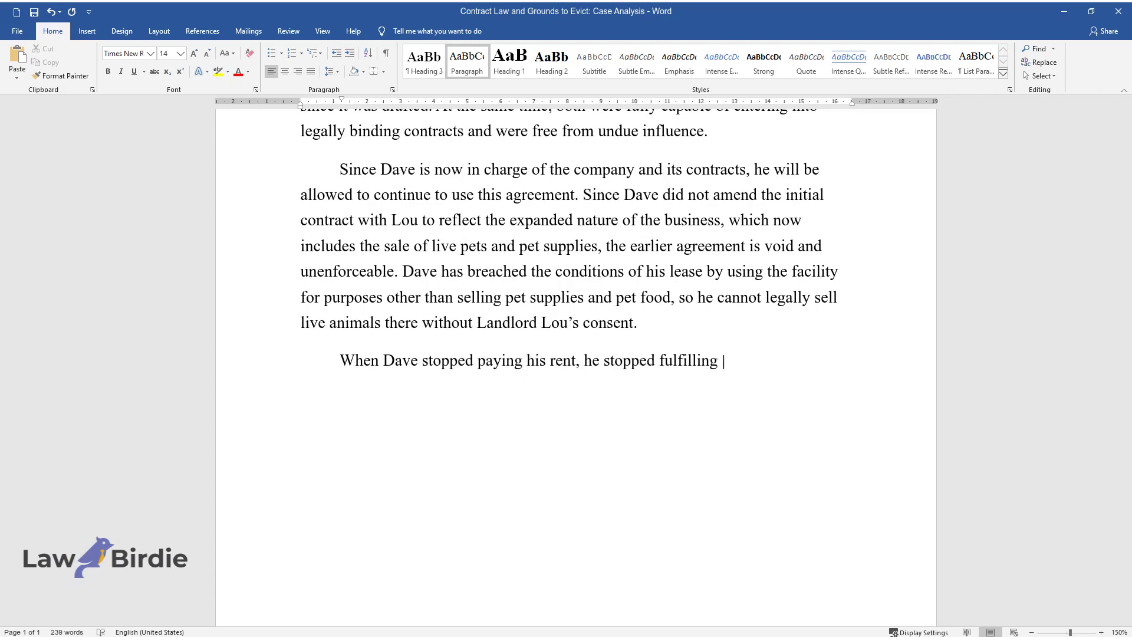
type("his contractual responsibility. Dave m")
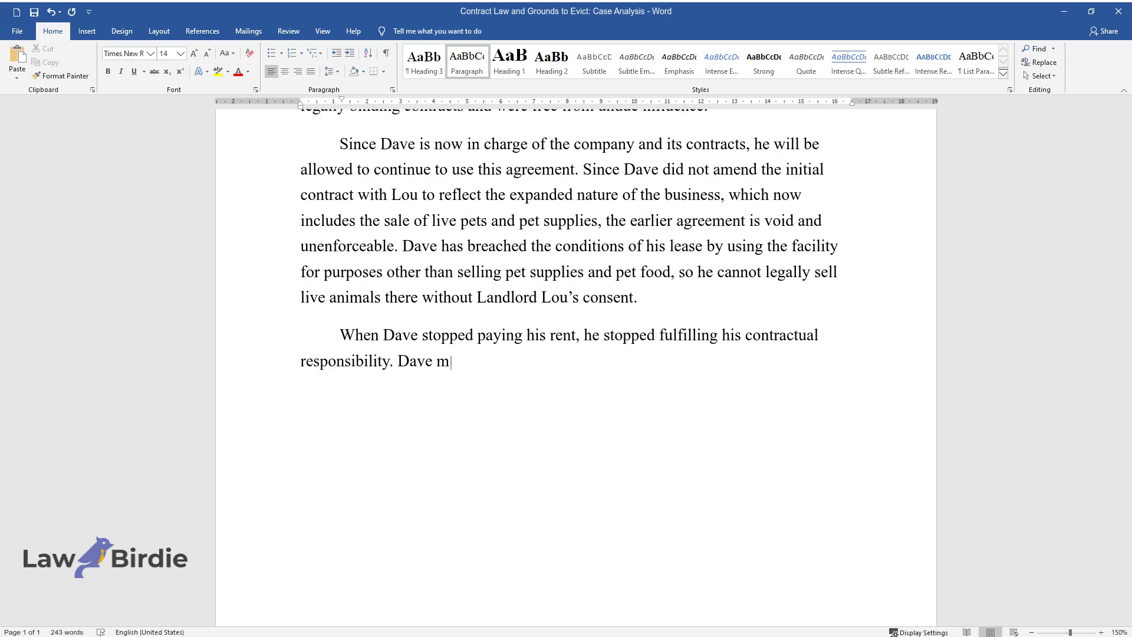
type("ight quit paying rent if he claims tha")
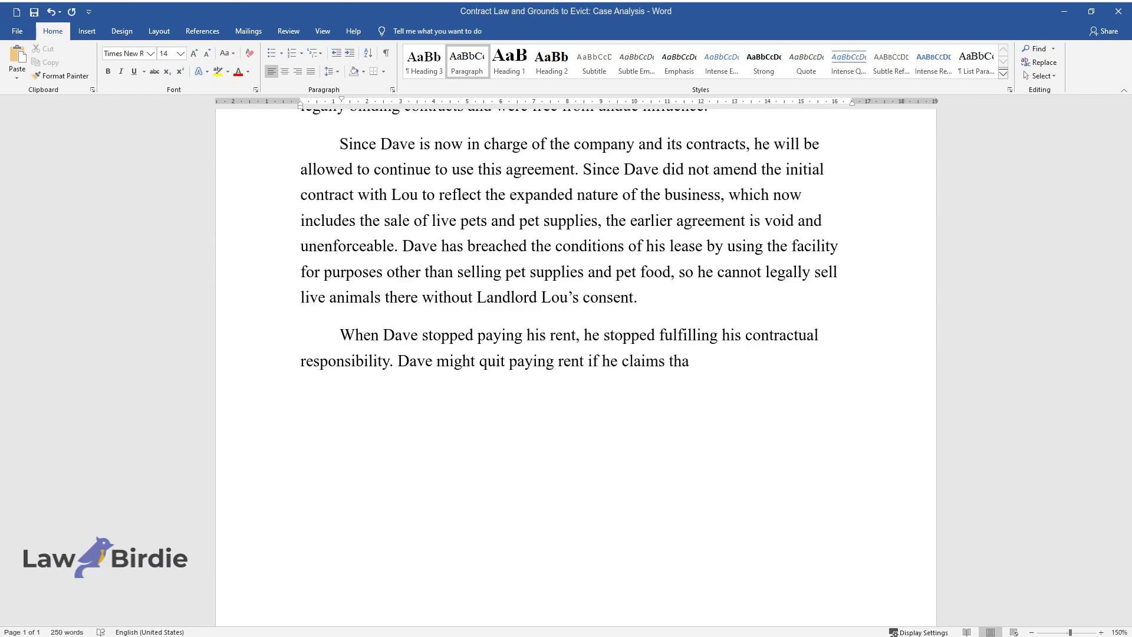
type("t Lou never told him he could not kee")
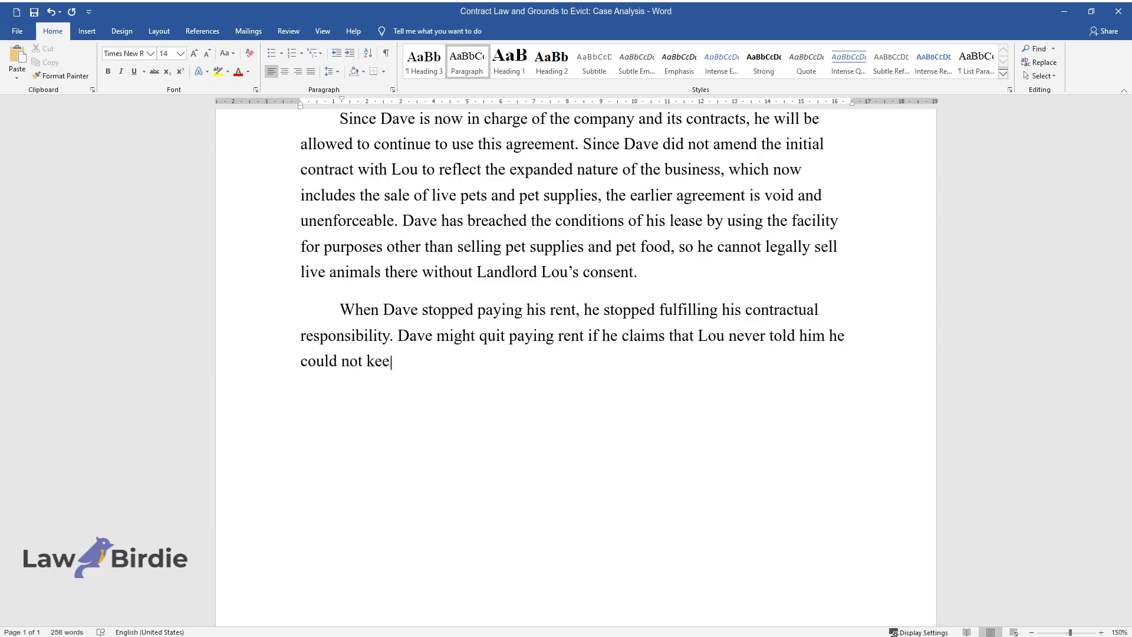
type("p live animals in the building when he")
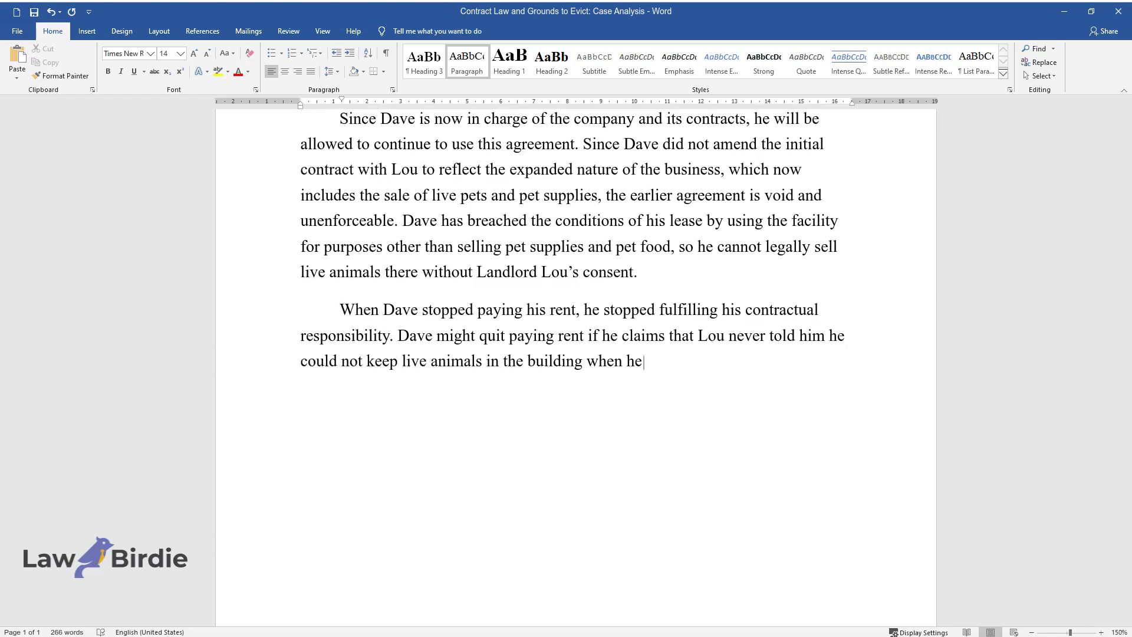
type(" notified Lou that he would be expanding inventory. Lou refused to")
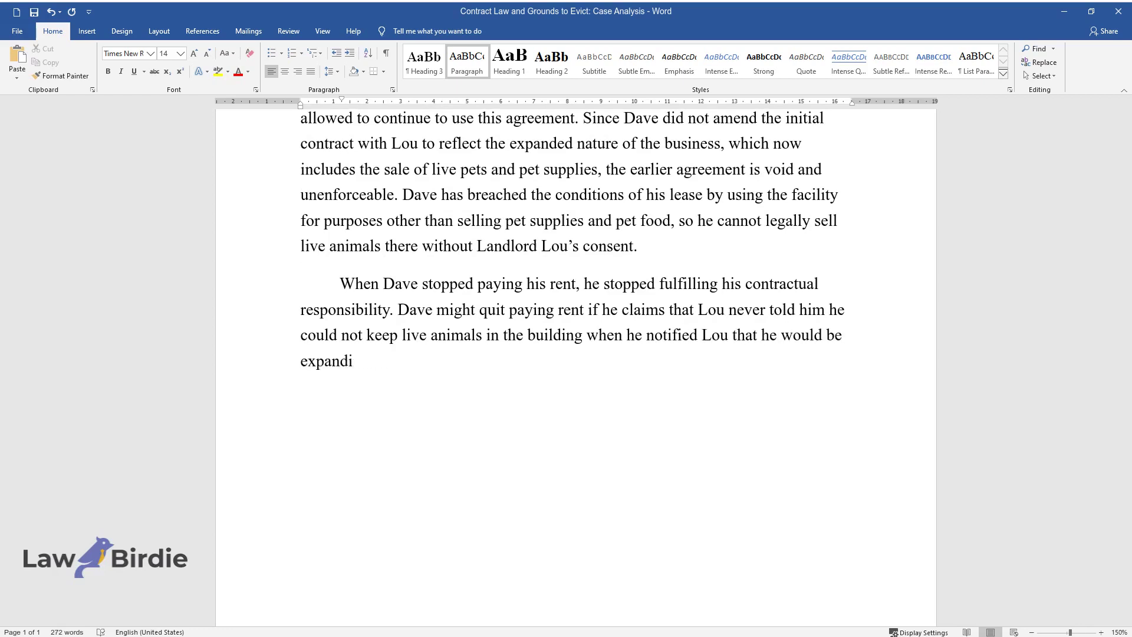
type(" replace ")
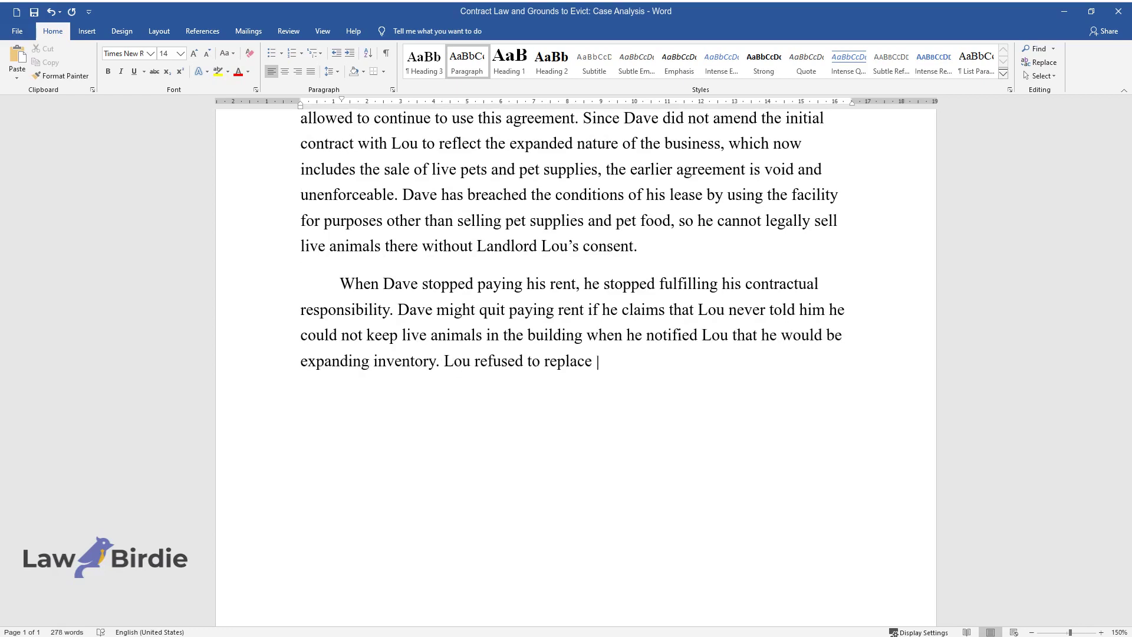
type("the air conditioning in the room where his live animals were held ")
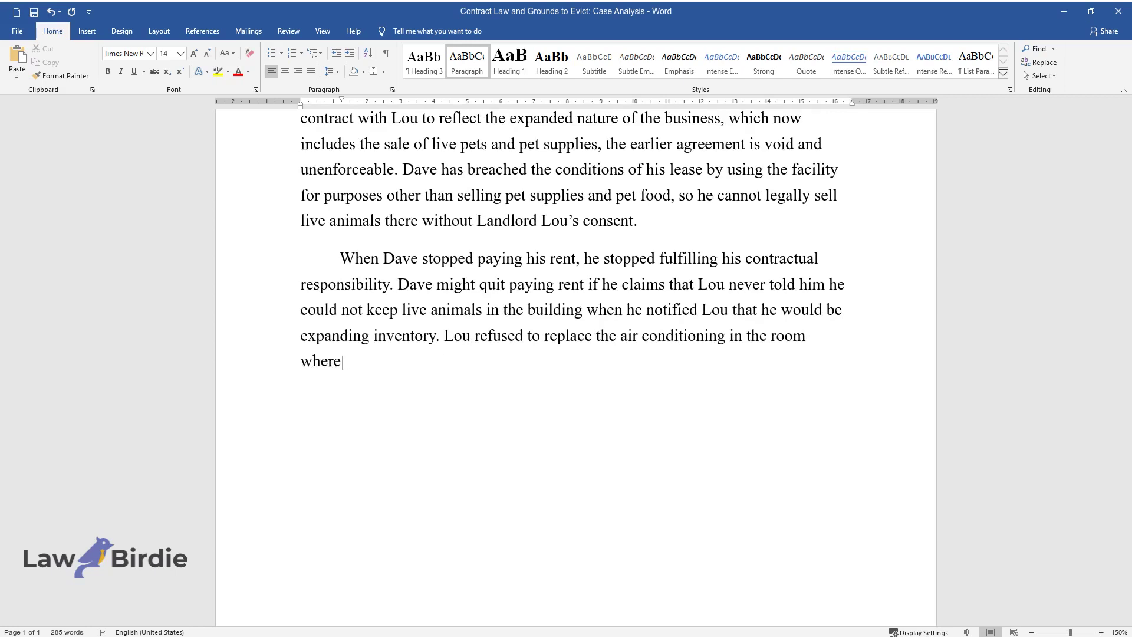
type("in the bac")
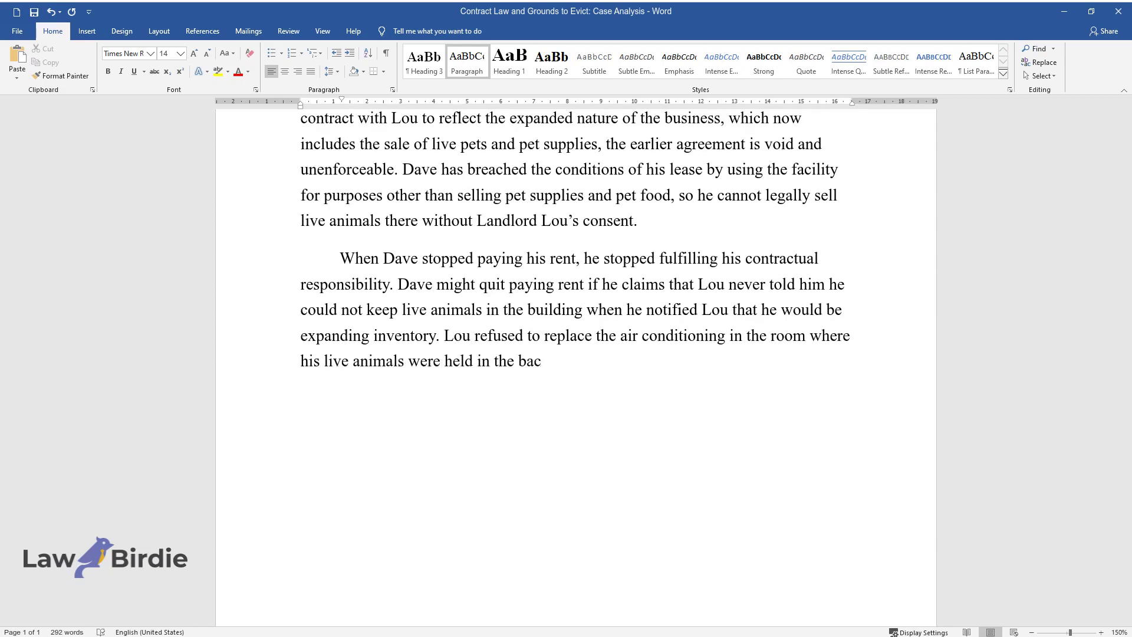
type("k of the property. Dave should put the")
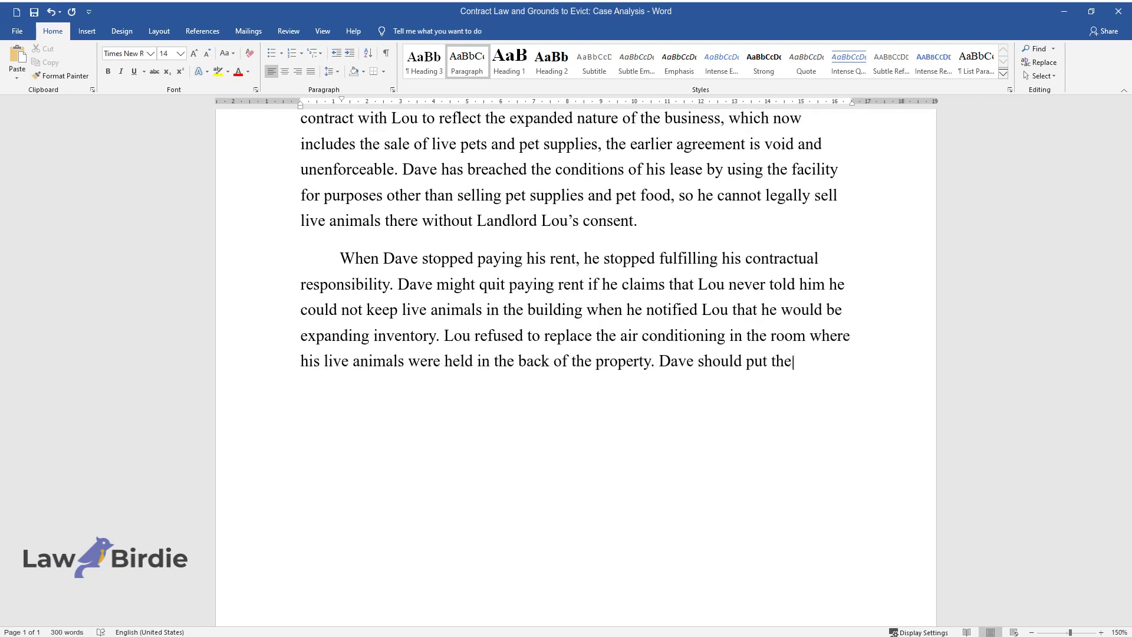
type(" rented facility to use for the purpo")
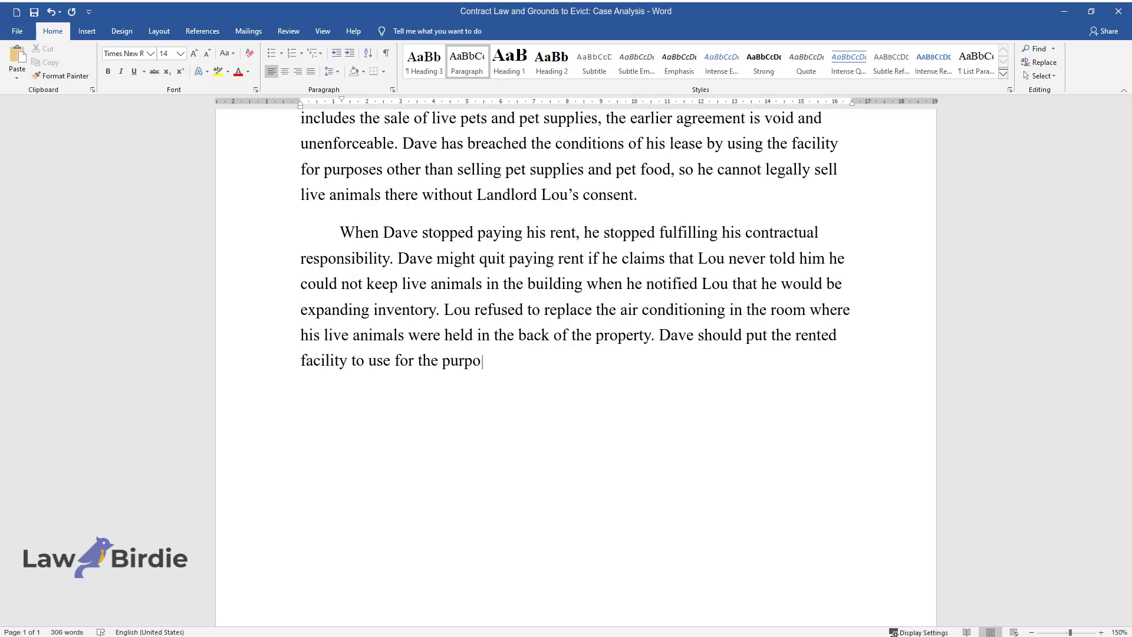
type("se stated in the lease agreement: to s")
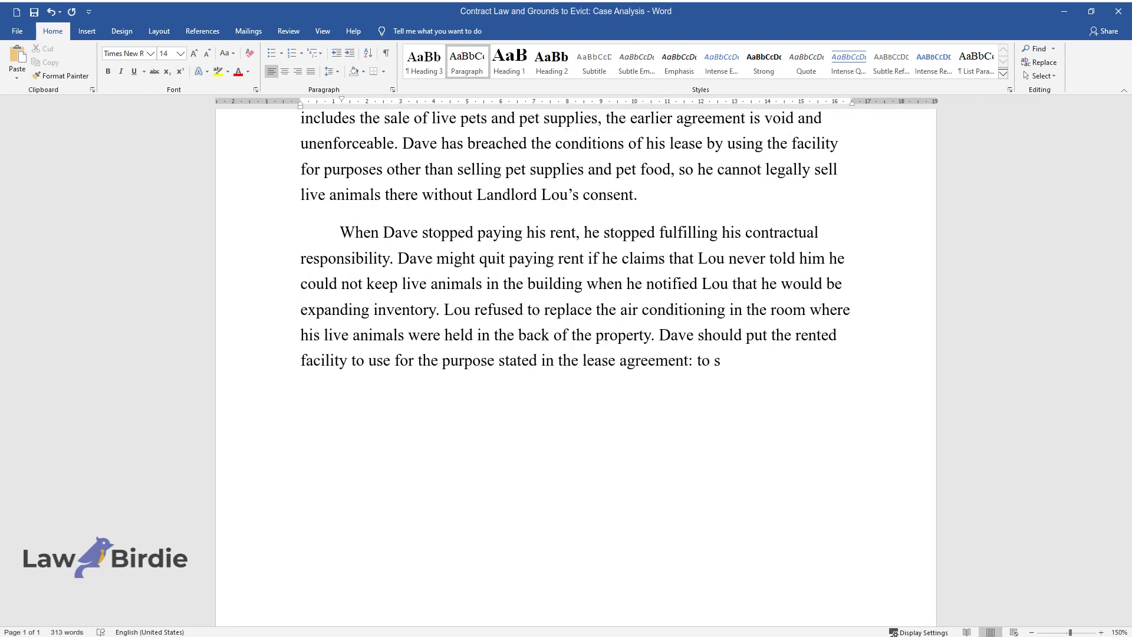
type("ell pet supplies and food. While Lou m")
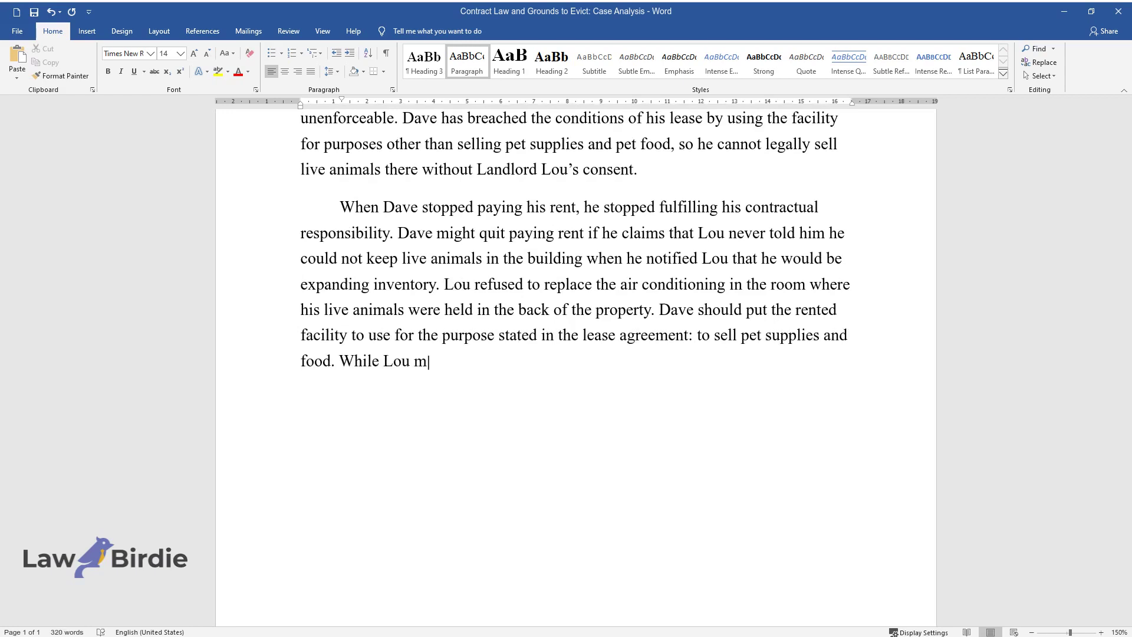
type("ay be tempted to cancel the lease and ")
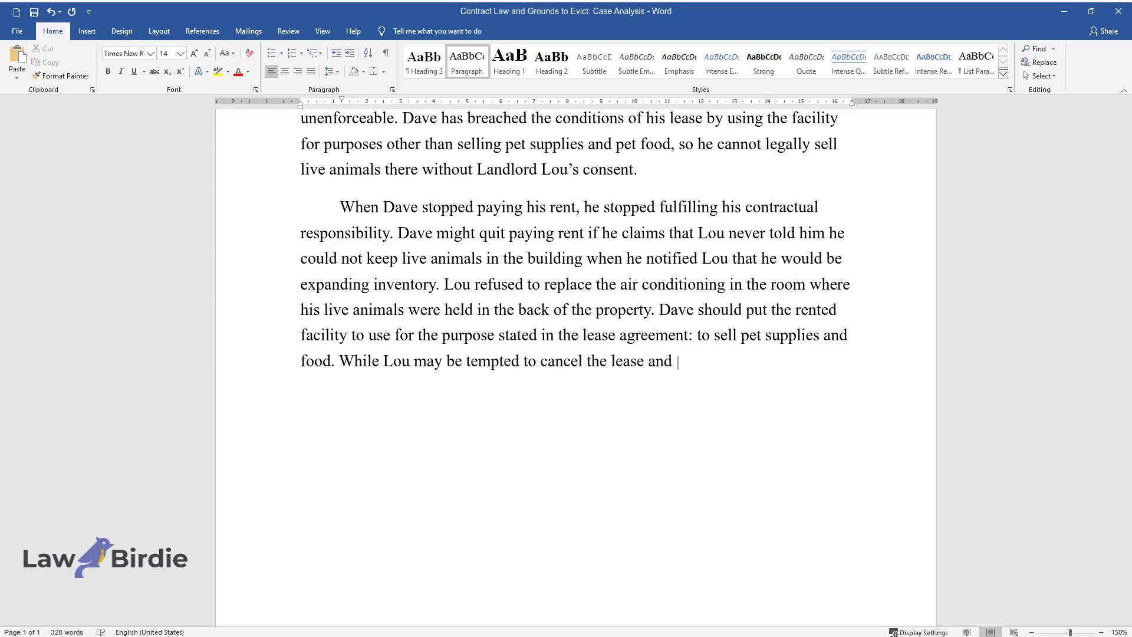
type("evict Dave and the Friendly Dawg for")
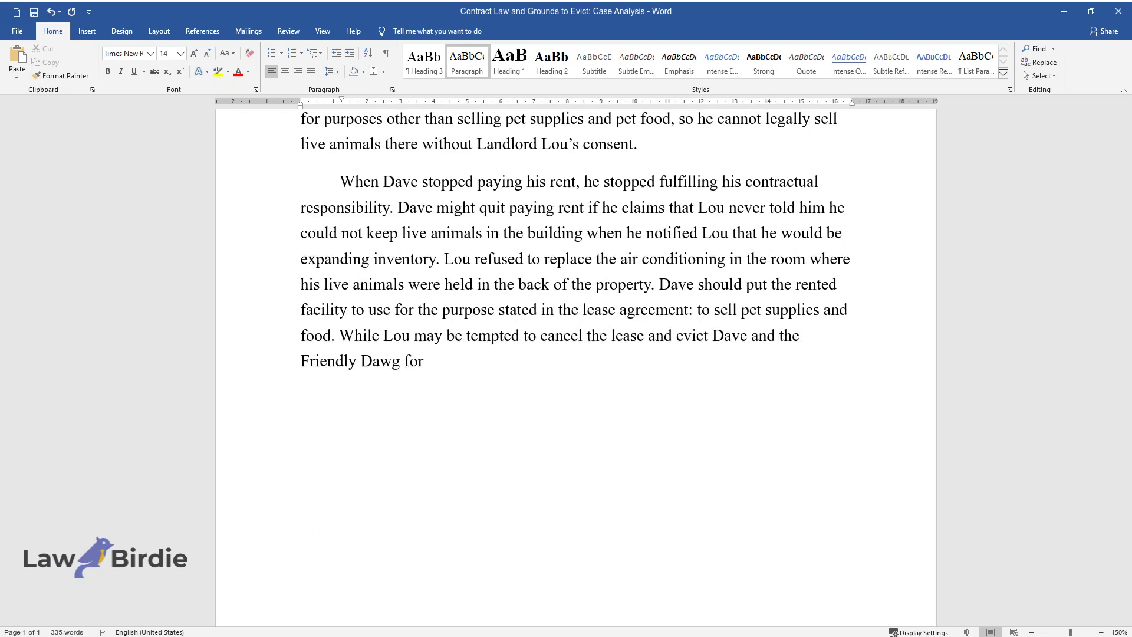
type(" their repeated contract violations, he")
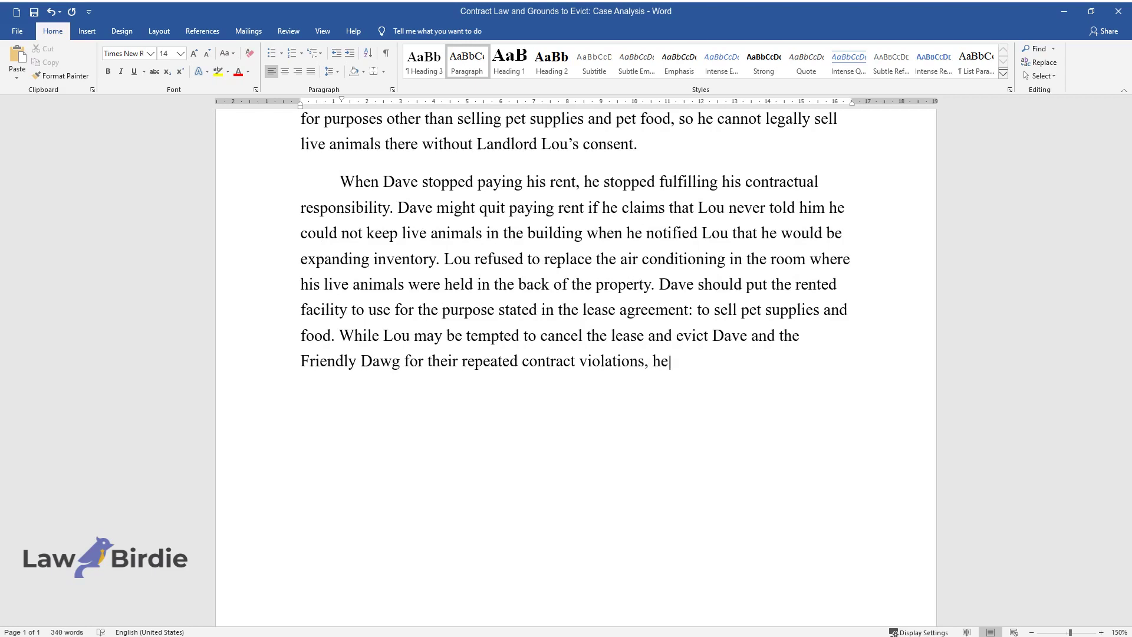
type(" may instead choose to resolve it wit")
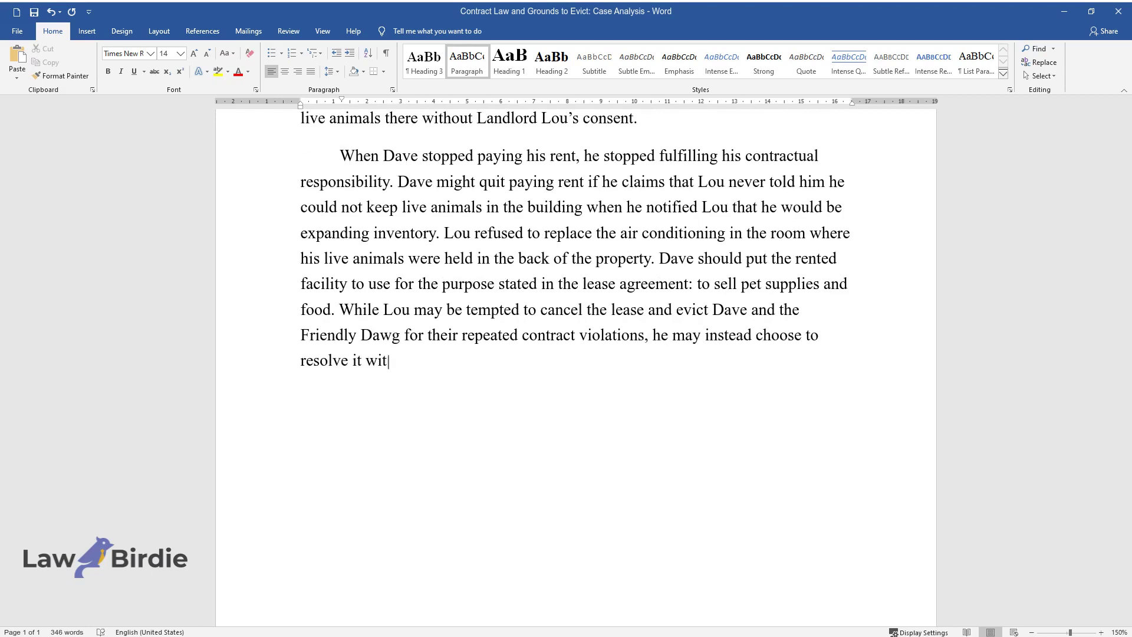
type("h Dave to keep the lease in effect.")
Add the heading 'Contract Between Sunshine Yoga and Landlord Lou'.
key("Return")
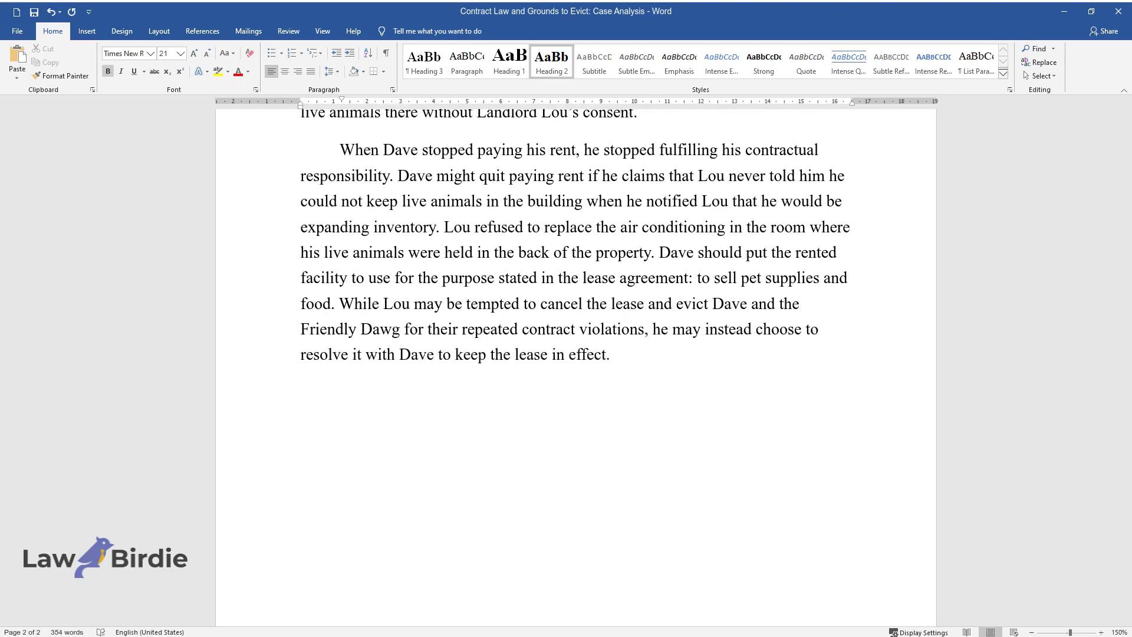
type("Contract Betwe")
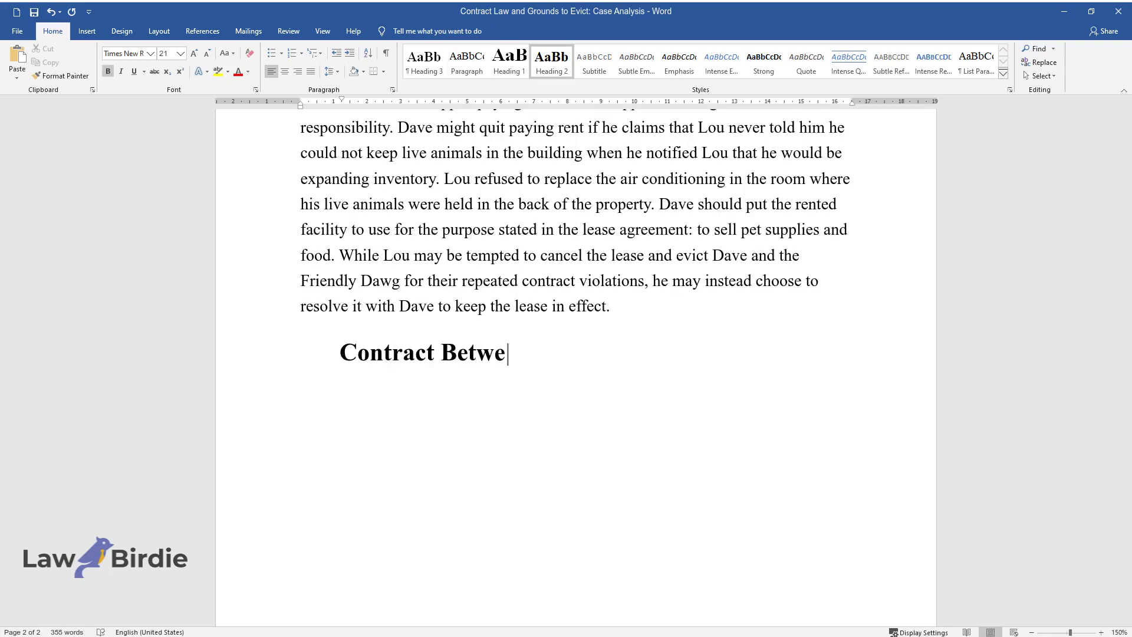
type("en Sunshine Yoga and Landlord Lou")
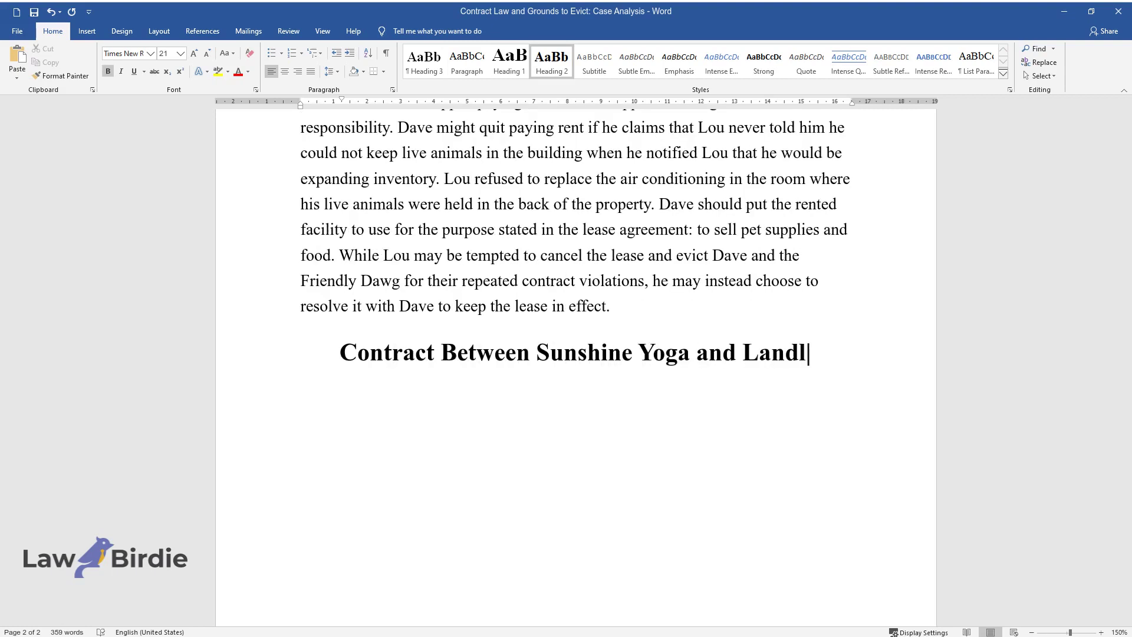
key("Return")
Write the paragraph on Lou and Jasmine's verbal $300-per-month contract and the statute of frauds.
type("L")
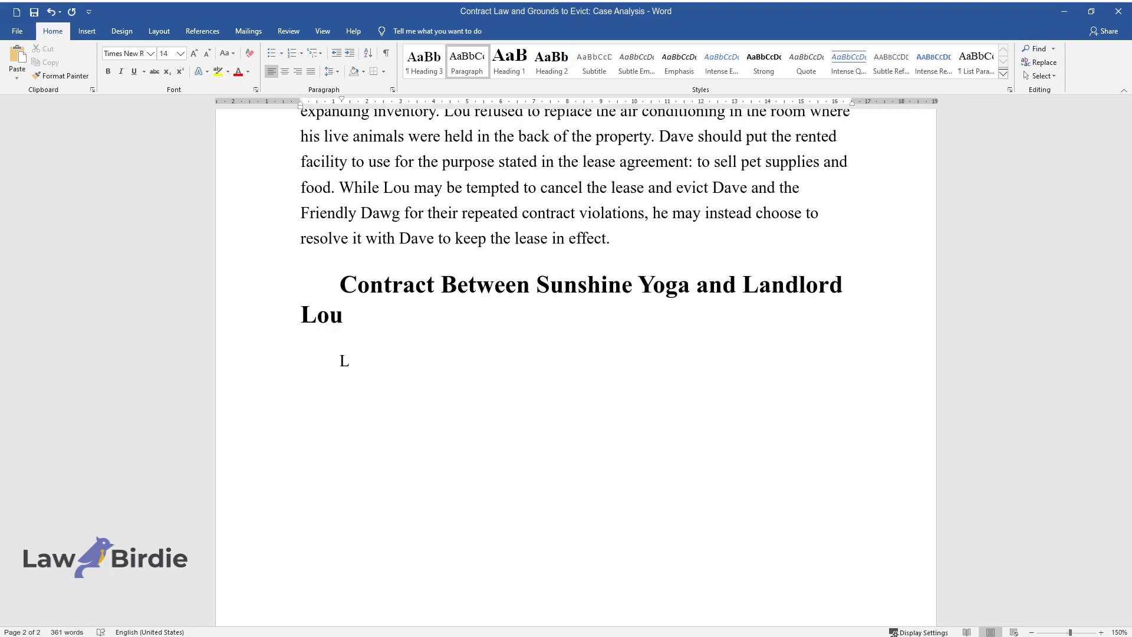
type("ou and Jasmine did indeed have a ve")
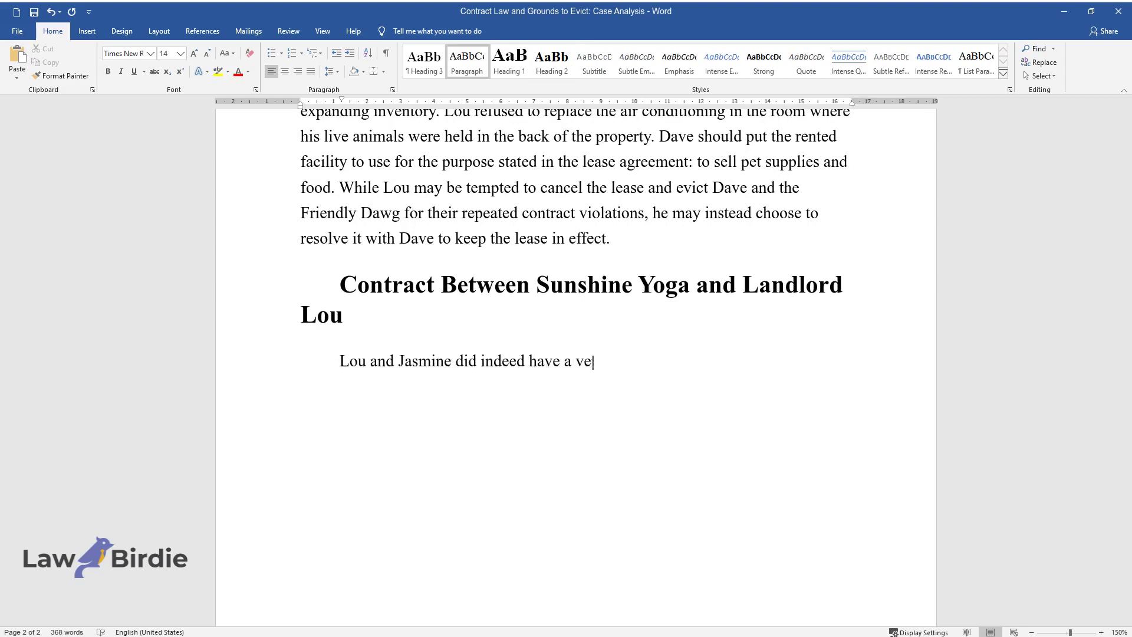
type("rbal contract, and they had all fou")
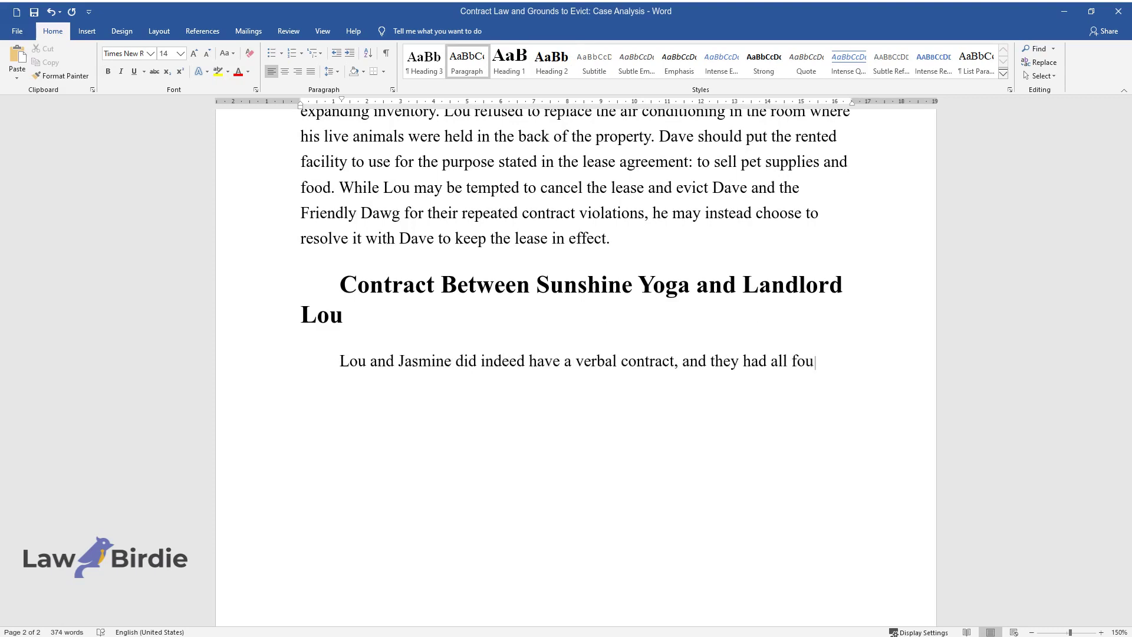
type("r elements of a contract in place.")
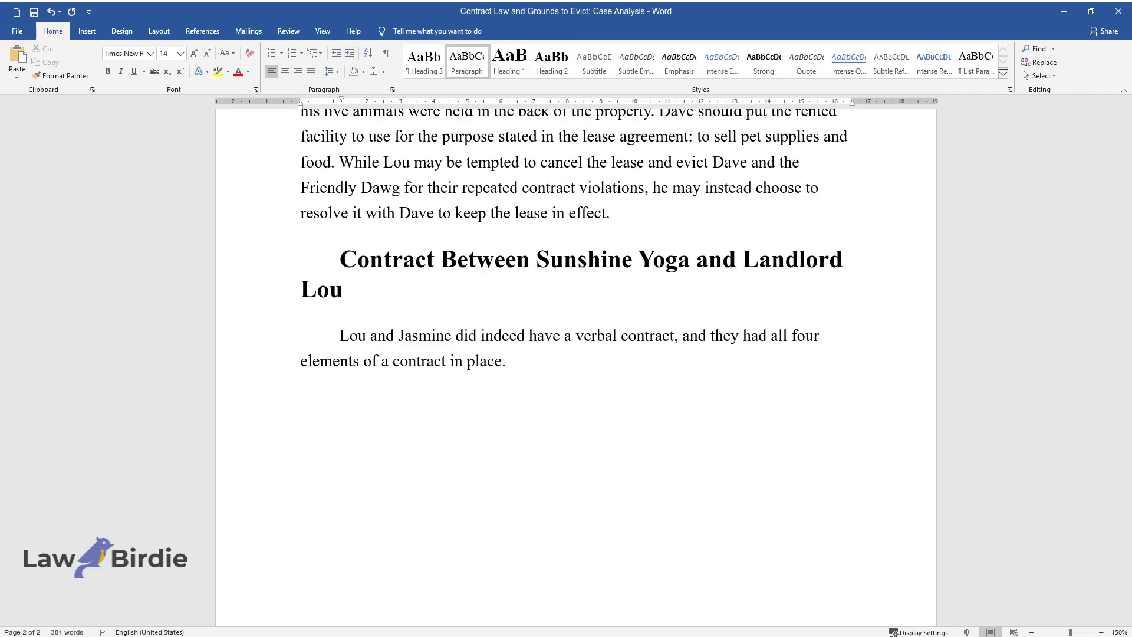
type(" According to this agreement, Lou wo")
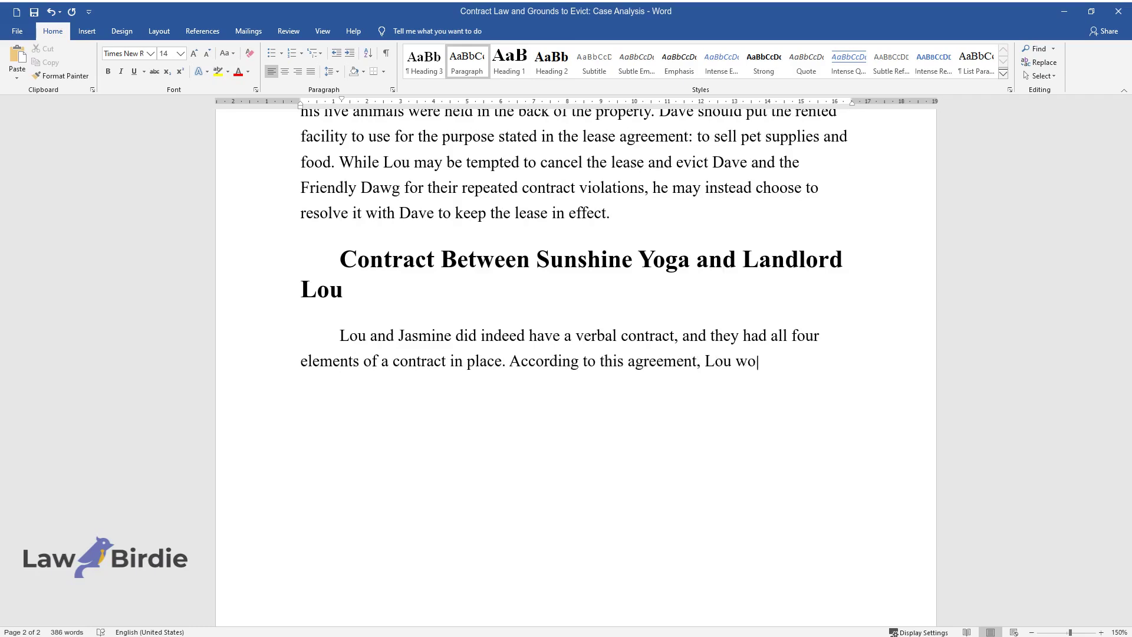
type("uld provide studio space for Jasmin")
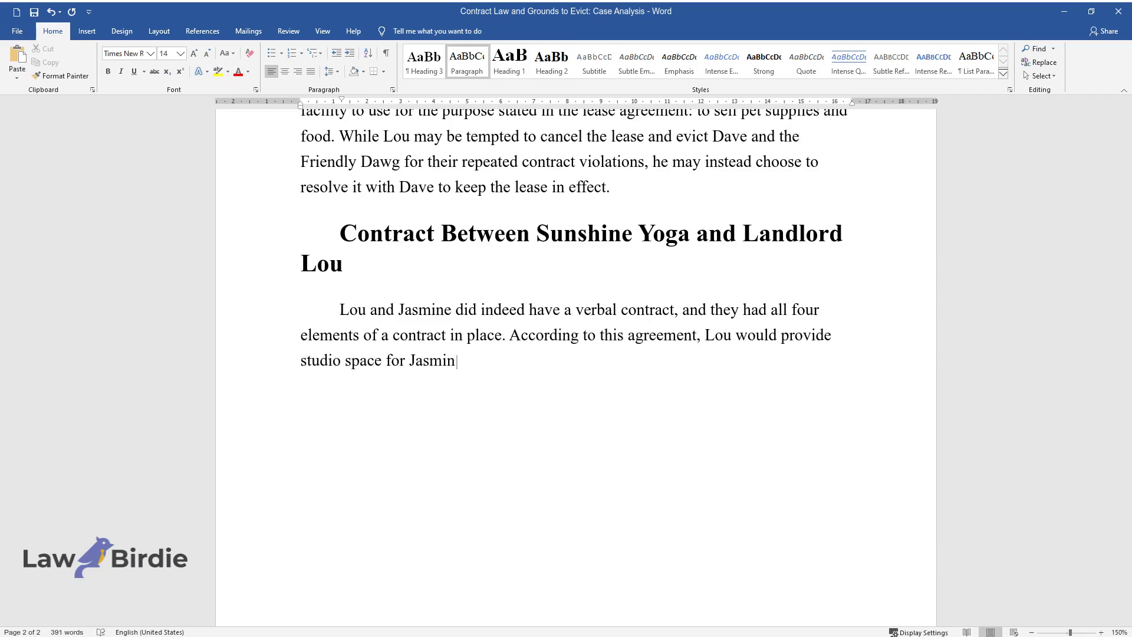
type("e forever in exchange for Jasmine p")
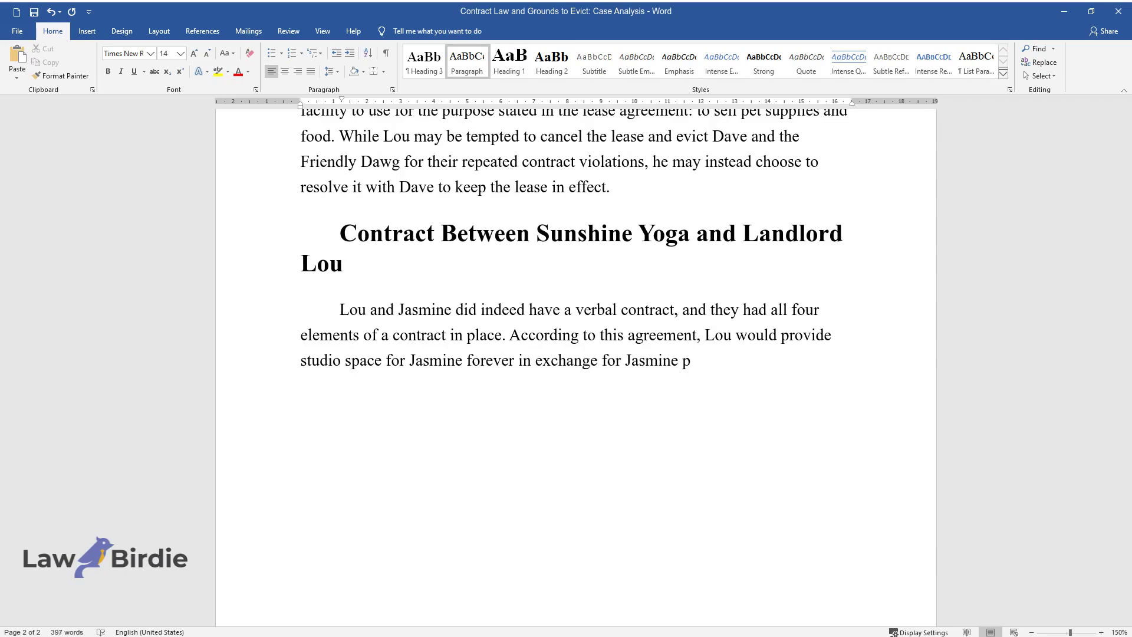
type("aying $300 per month in rent, and h")
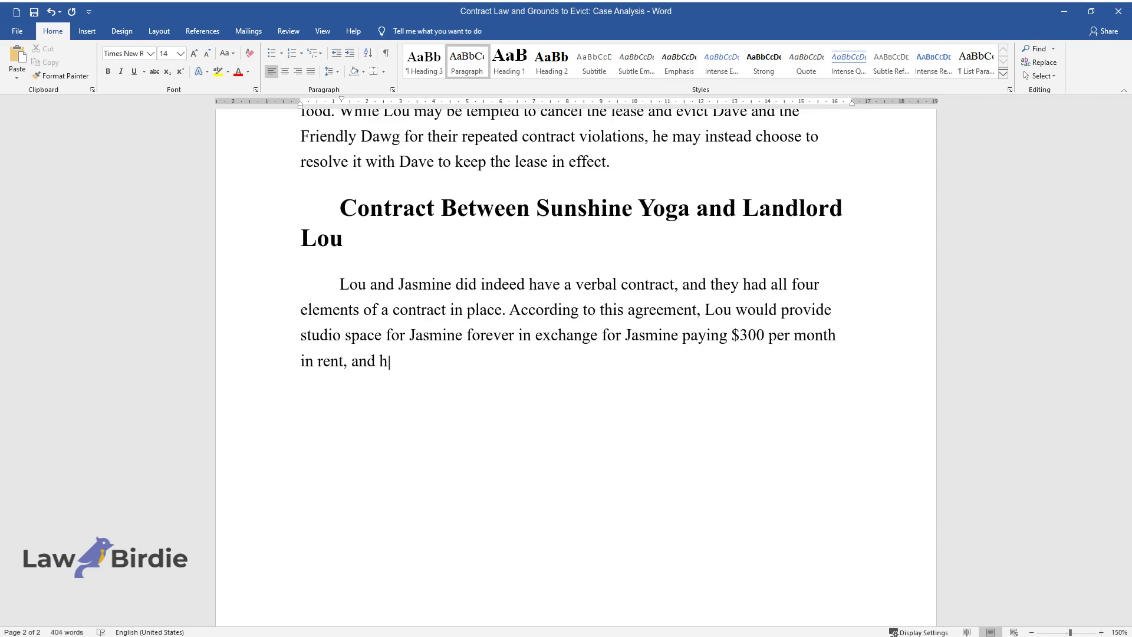
type("e would never evict her. It is state")
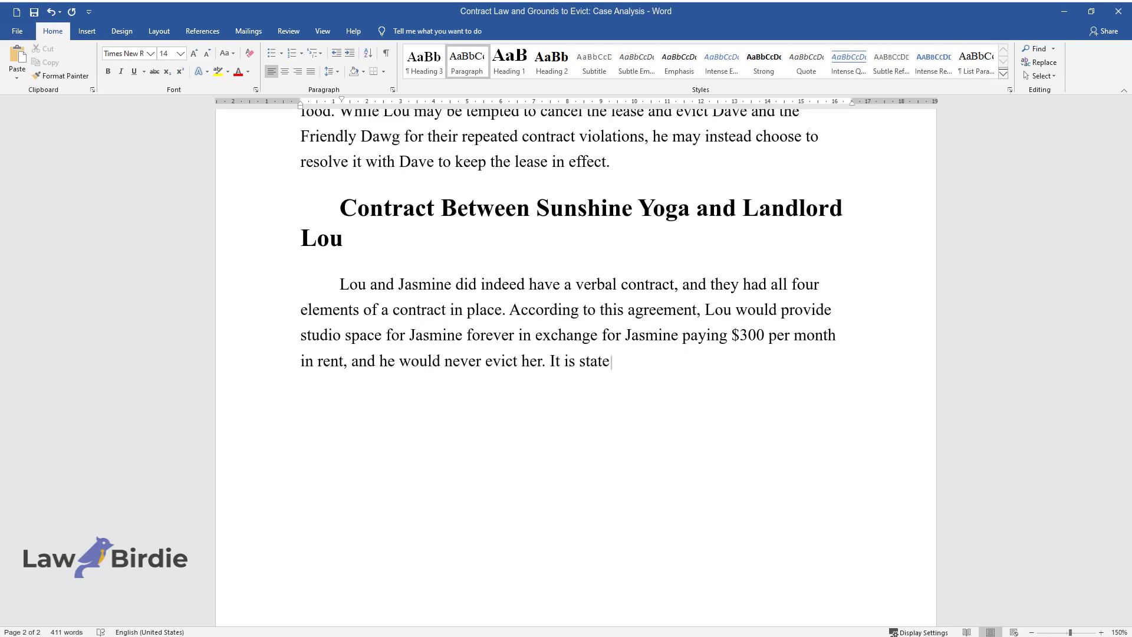
type("d that they met in a bar; however,")
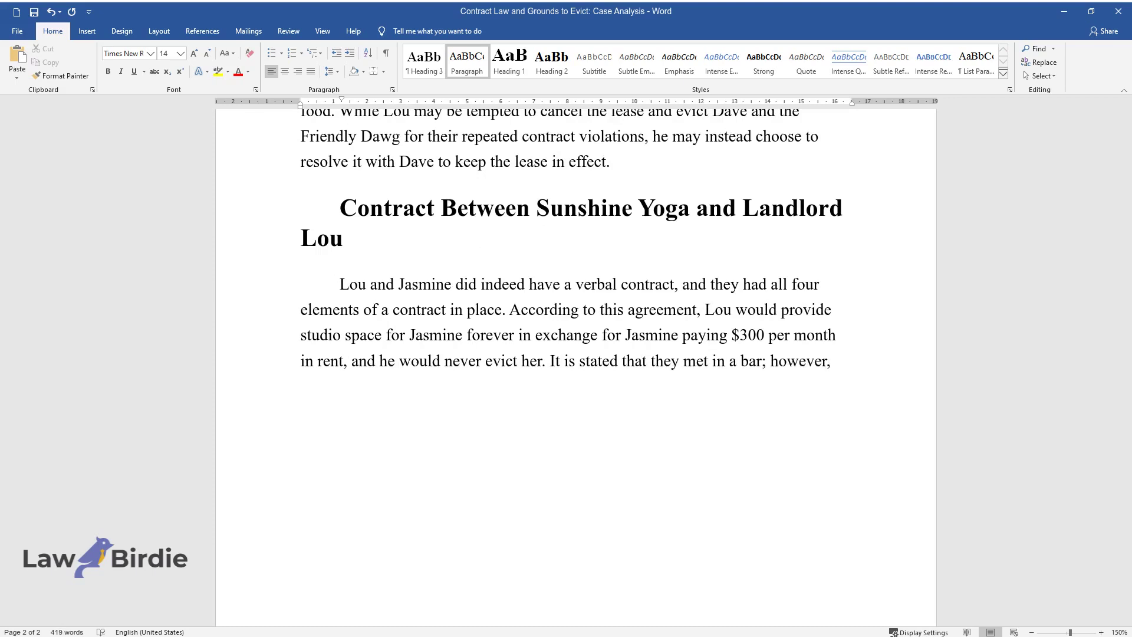
type(" it does not state that either one o")
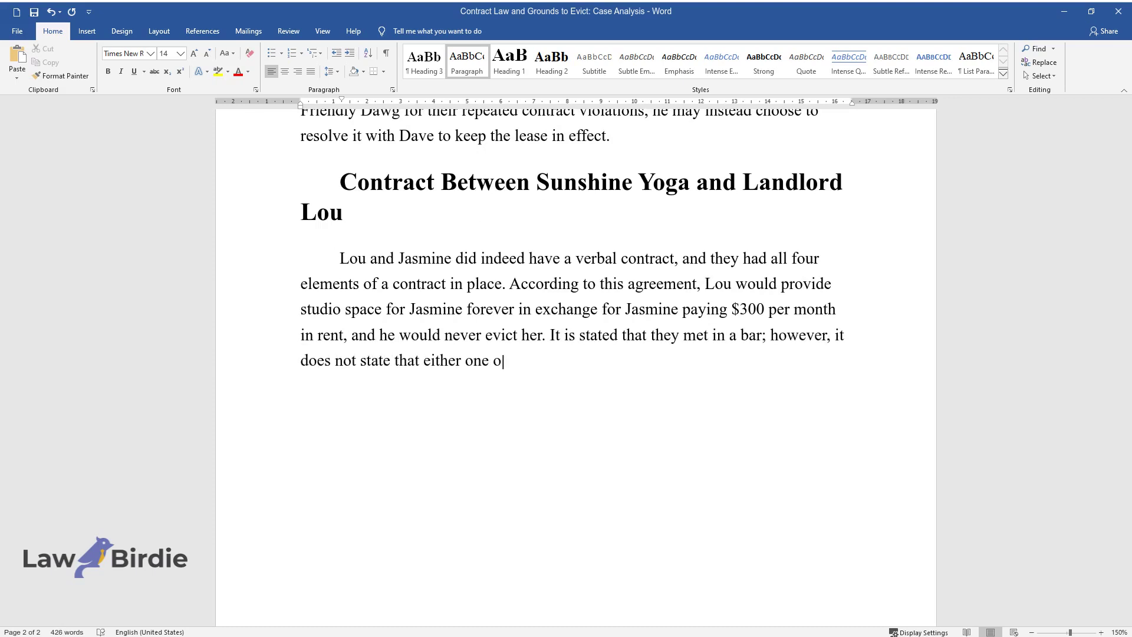
type("f them was intoxicated at the time ")
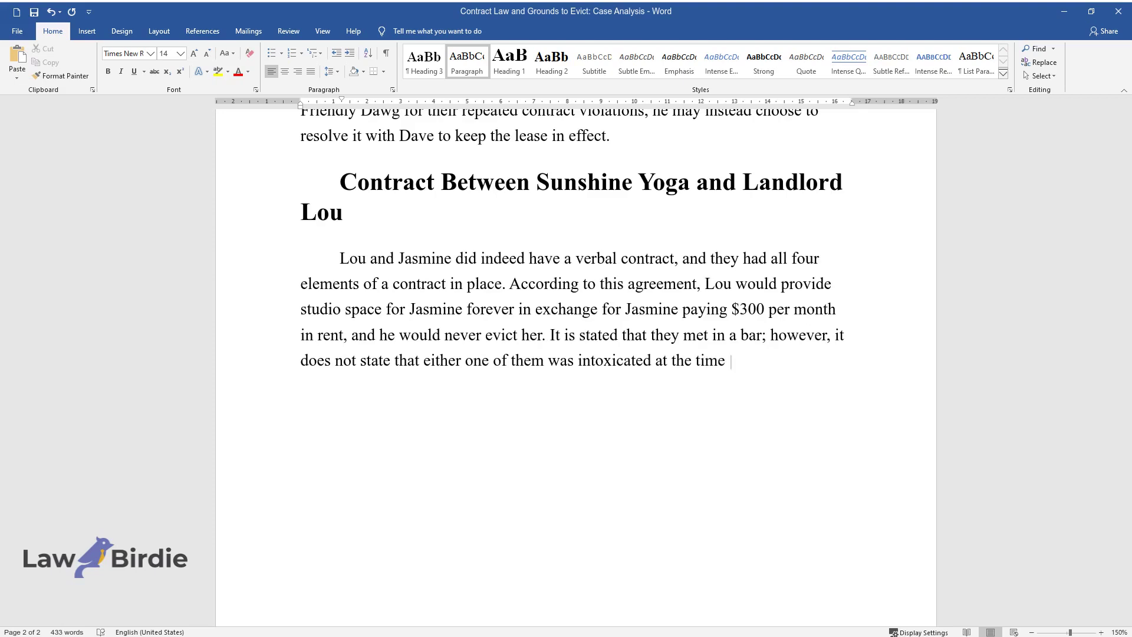
type("of their encounter. Howeve")
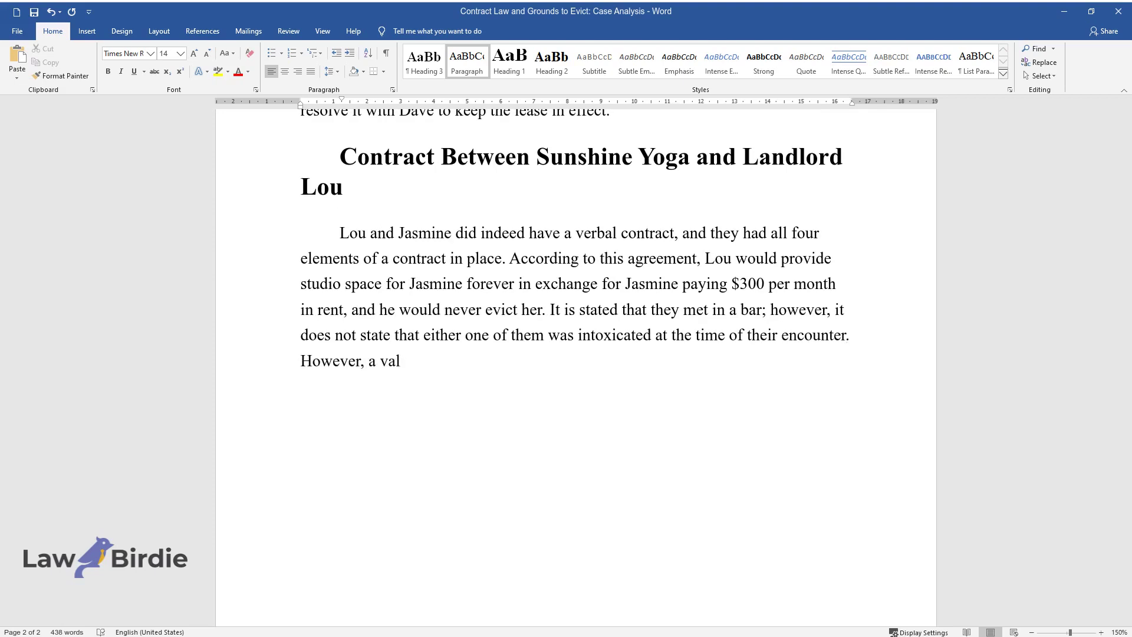
type("r, a valid contract would not be able to ex")
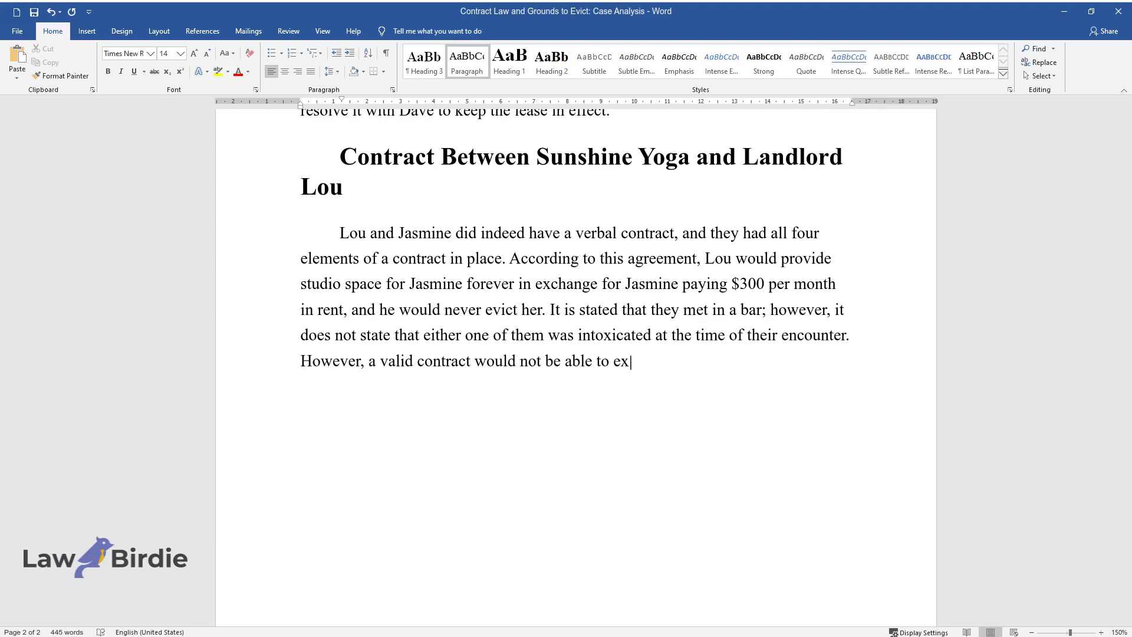
type("ist between Jasmine and landlord Lou")
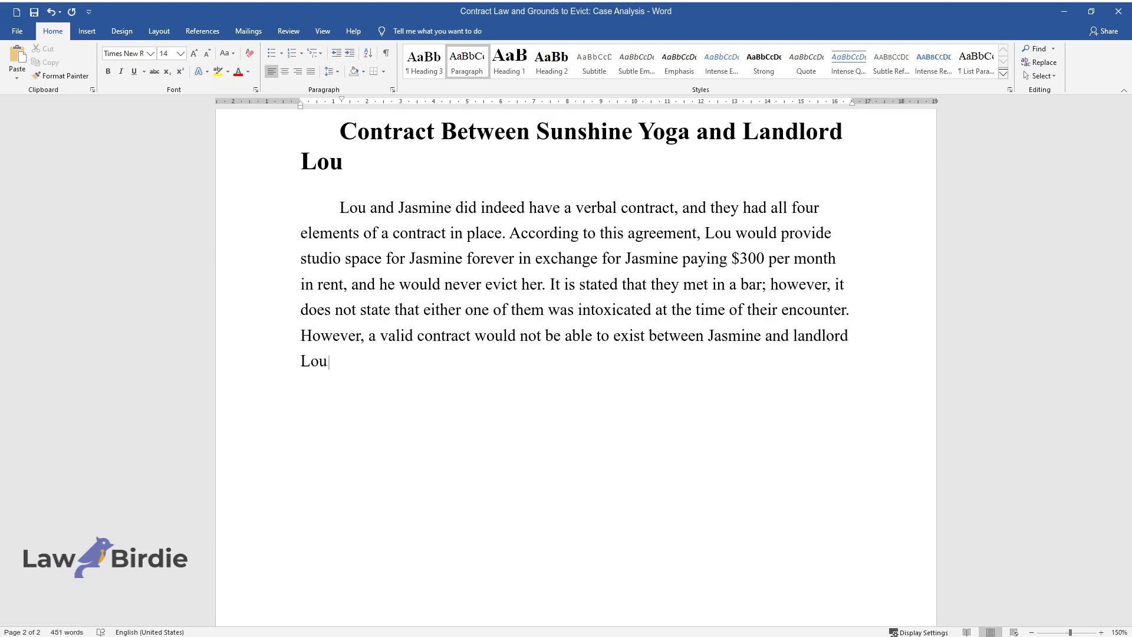
type(" because the agreement is not in th")
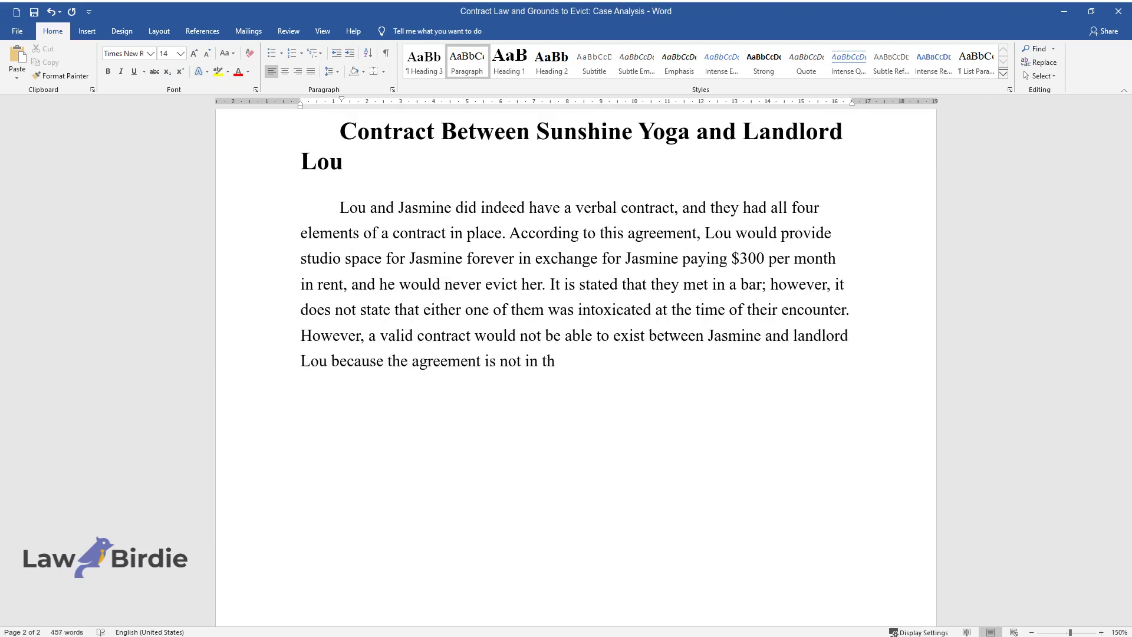
type("e correct written form, falling und")
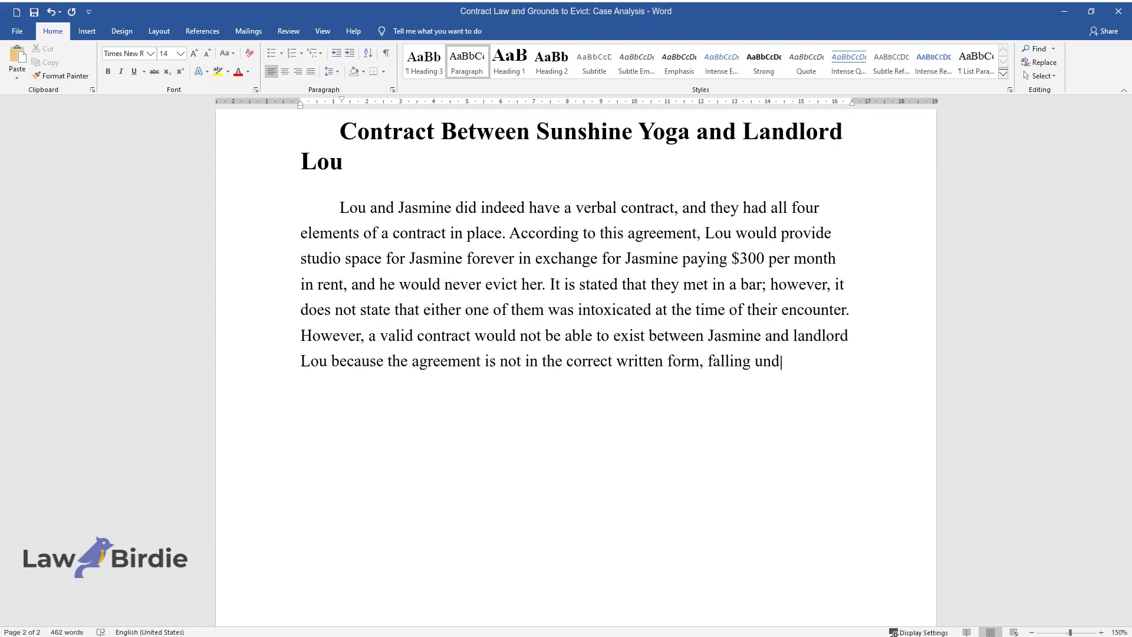
type("er the statutes of fraud requiring ")
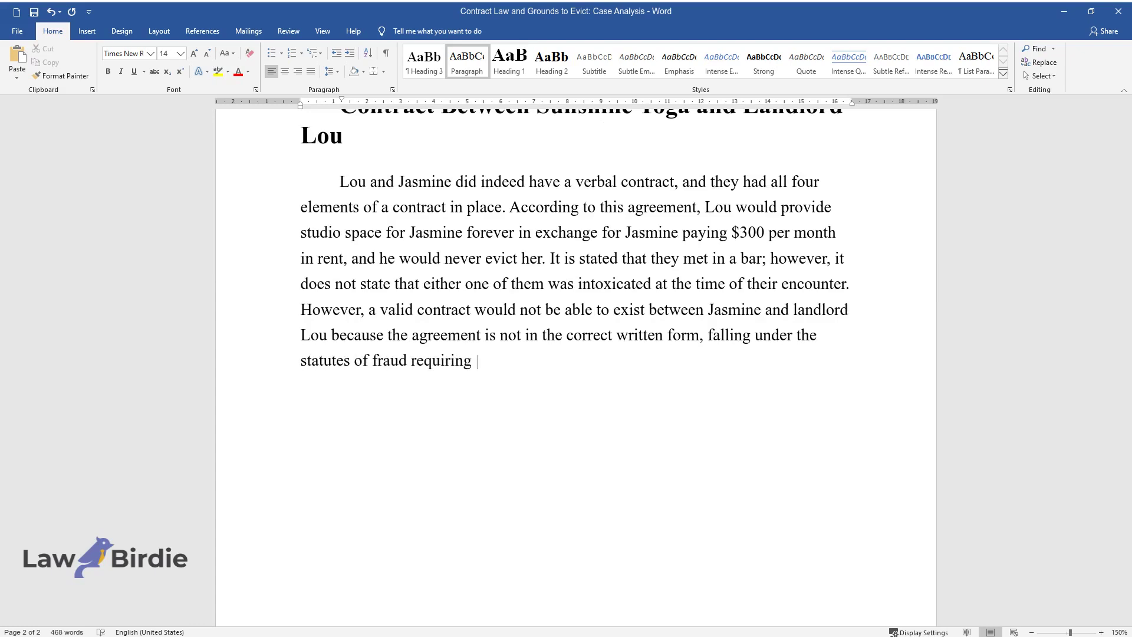
type("it to be written. However, Jasmine")
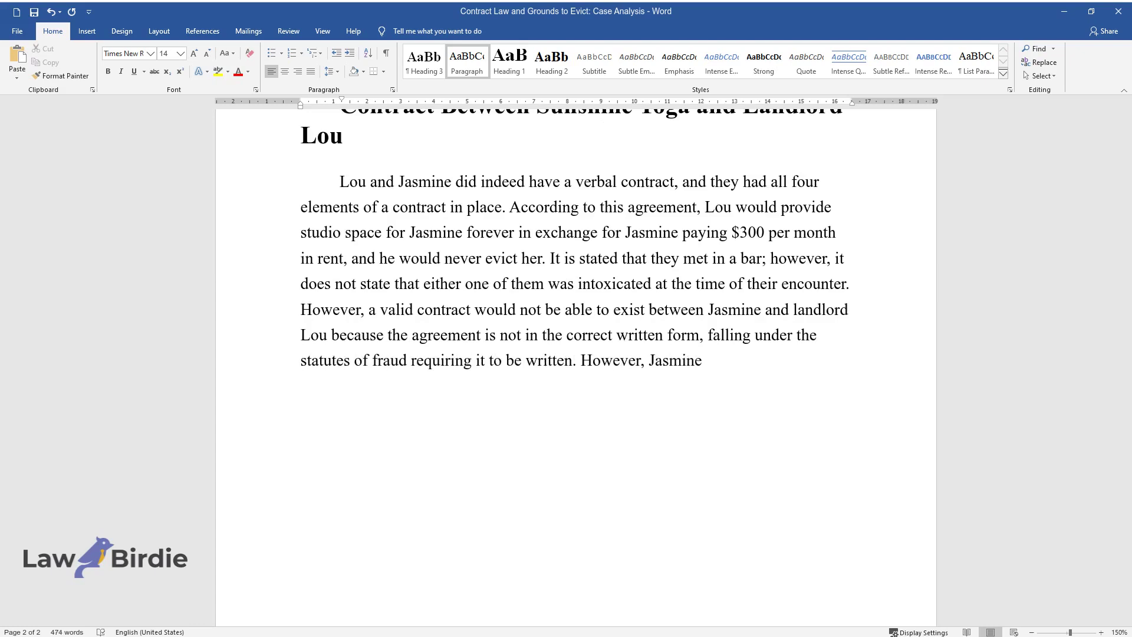
type(" can argue that although the contrac")
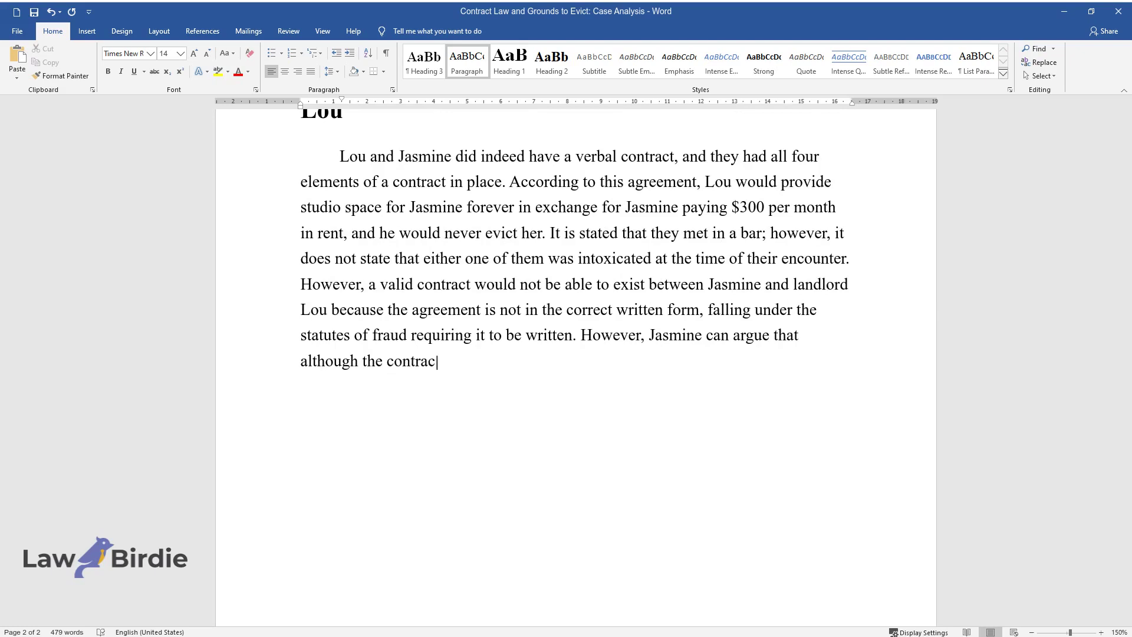
type("t was never written down, Lou allowe")
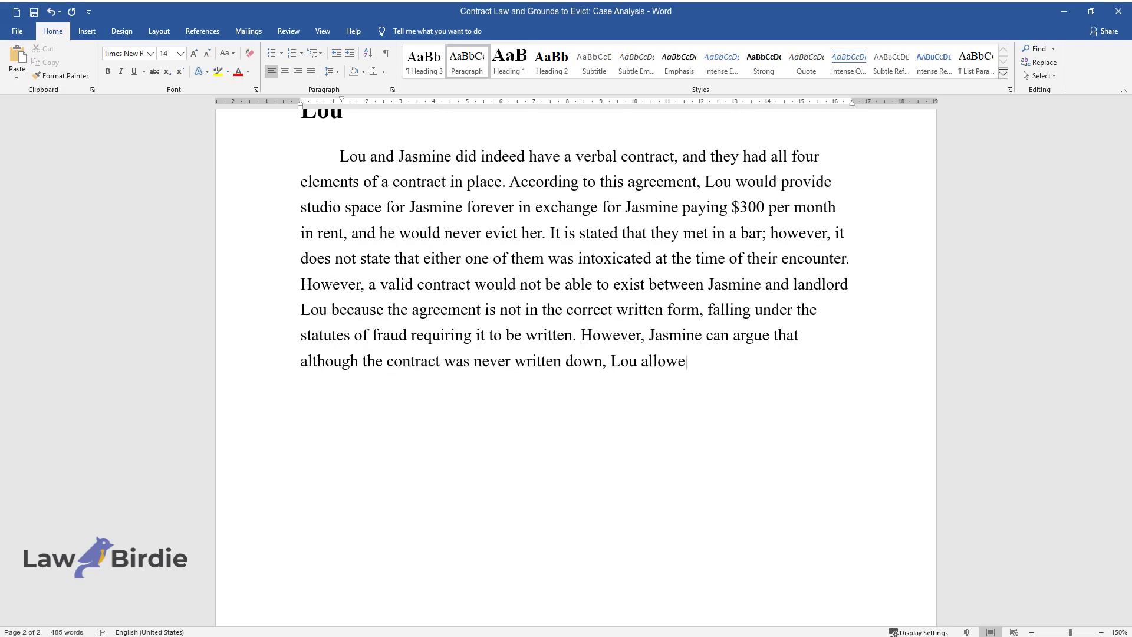
type("d her to rent that space for two years with")
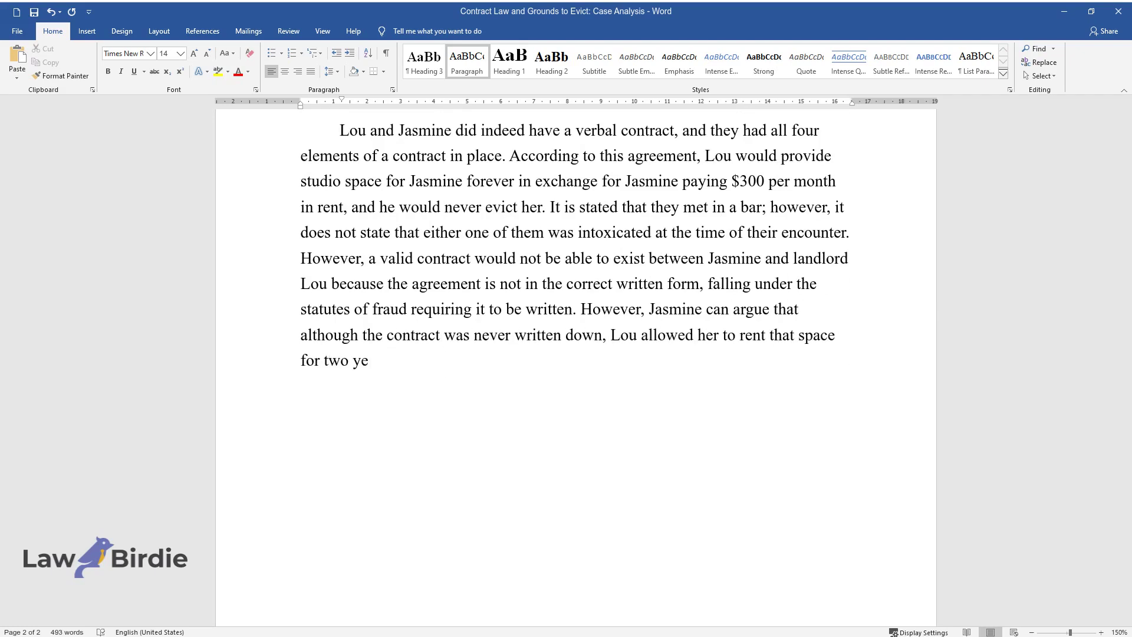
type("out worrying about a legall")
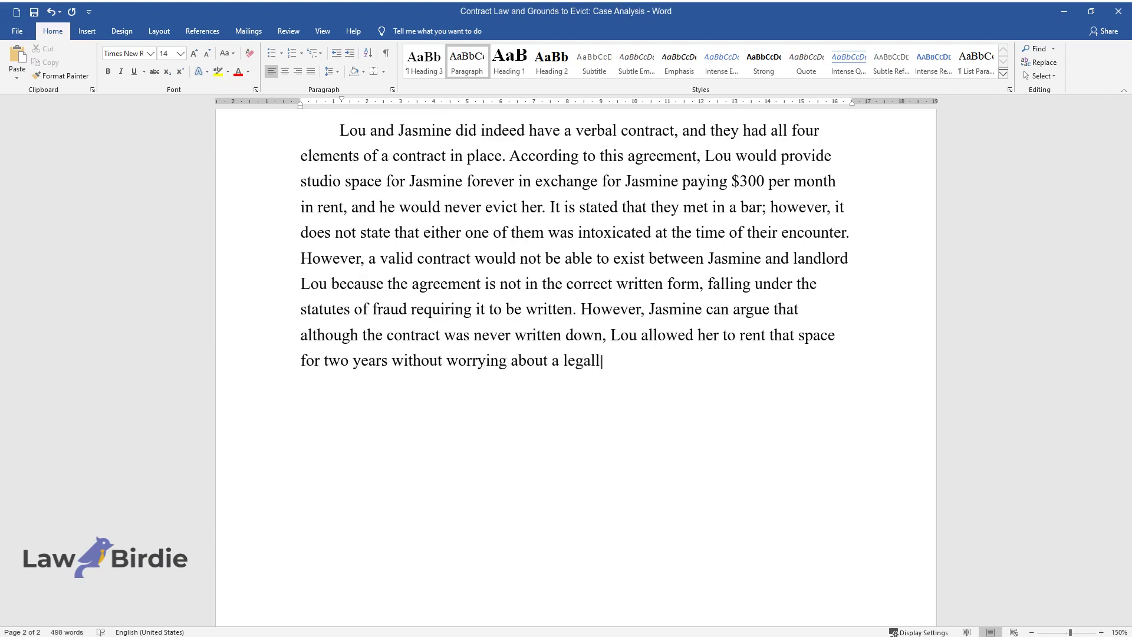
type("y binding contract.")
key("Return")
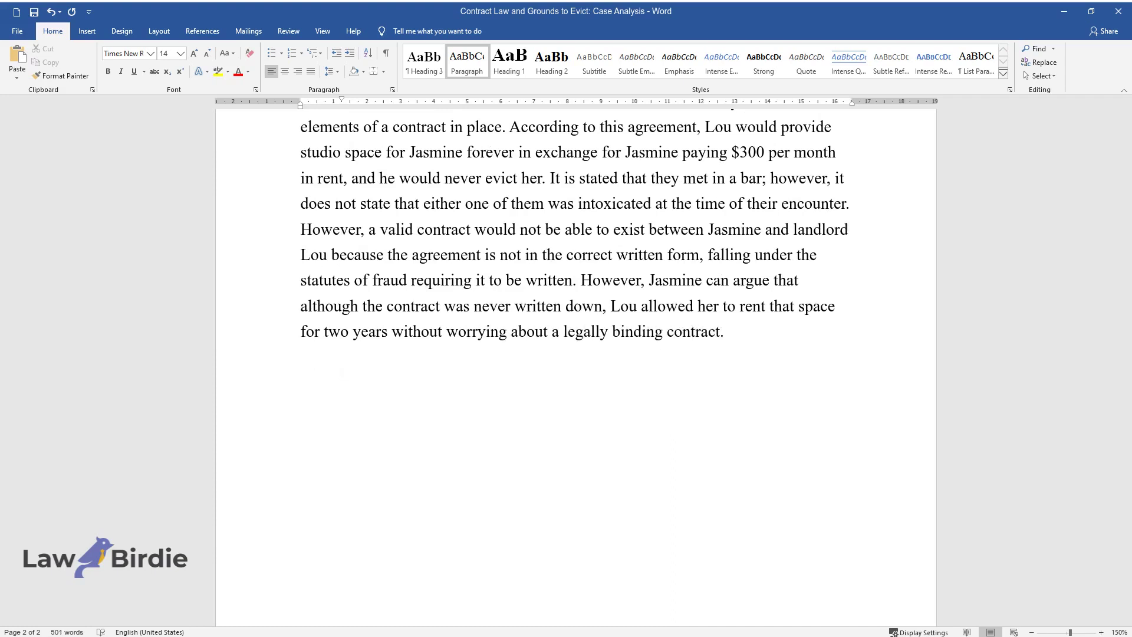
Finish the paragraph on Jasmine's compensation and Lou's breach, then add the 'Grounds to Evict' heading.
type("Given that no written")
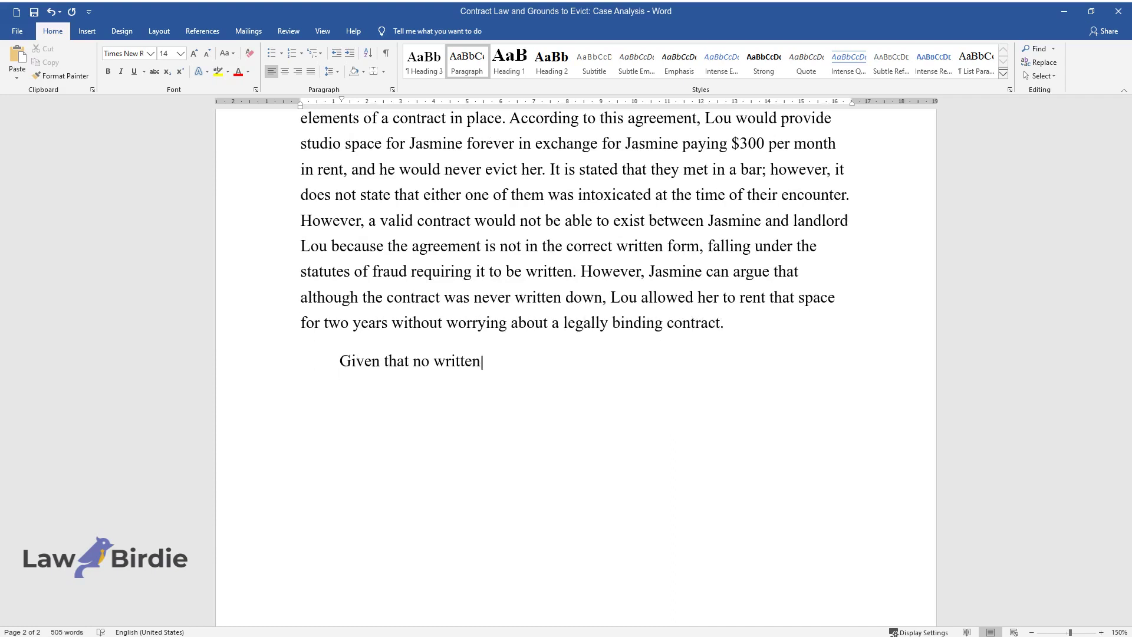
type(" form of the contract exists beyond")
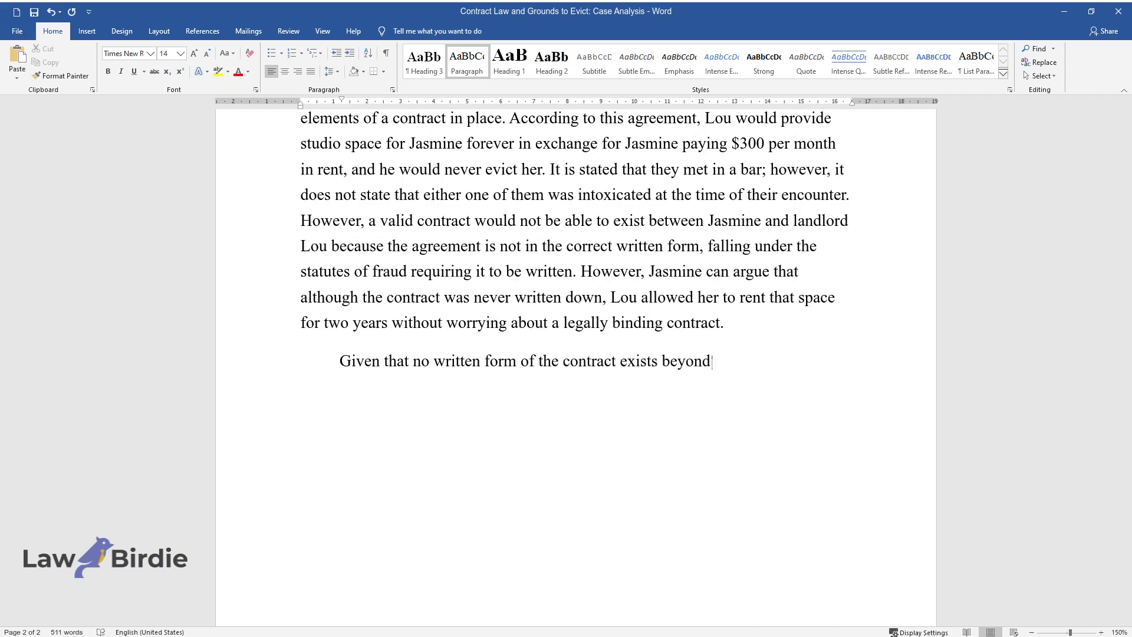
type(" the parties' oral agreement, Lou h")
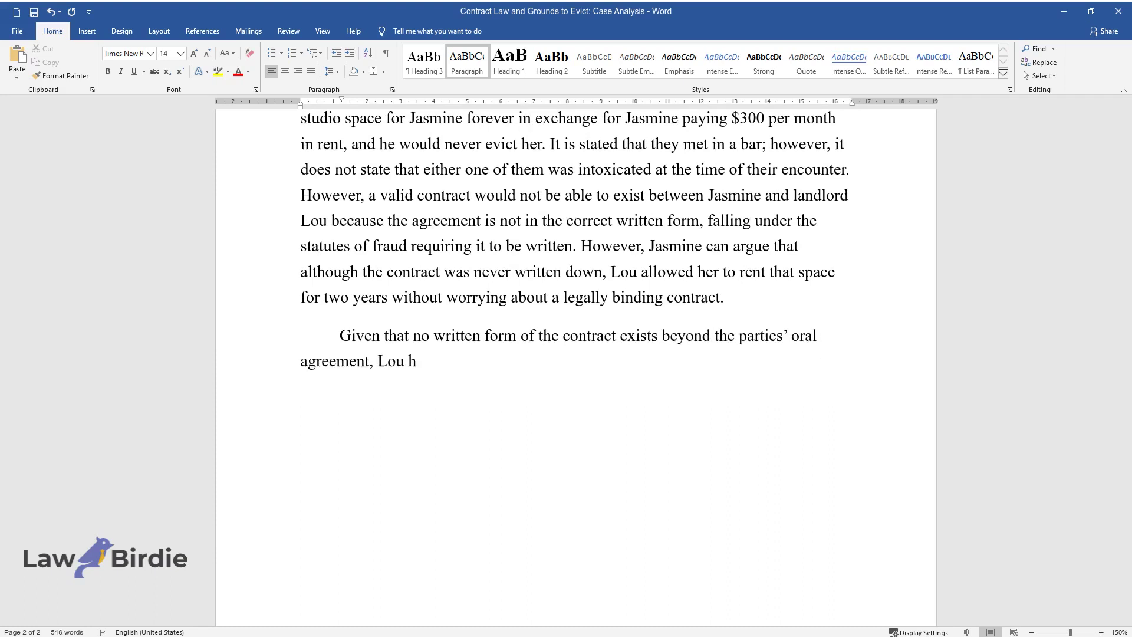
type("as the right to assert that the agreement they reached was invalid.")
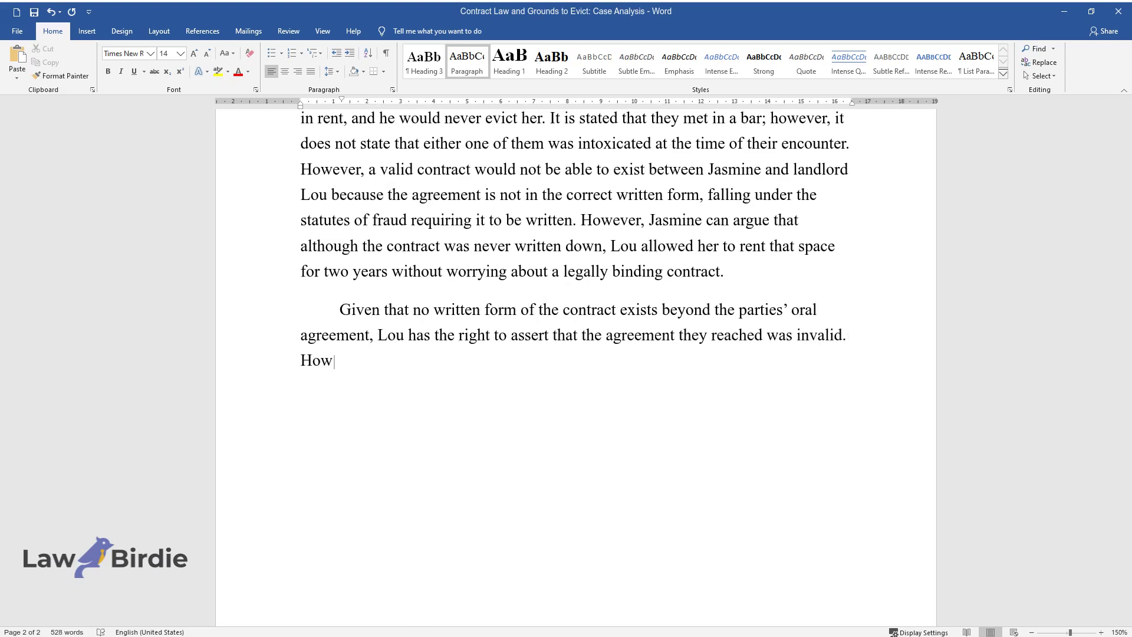
type("ever, if he is correct and the con")
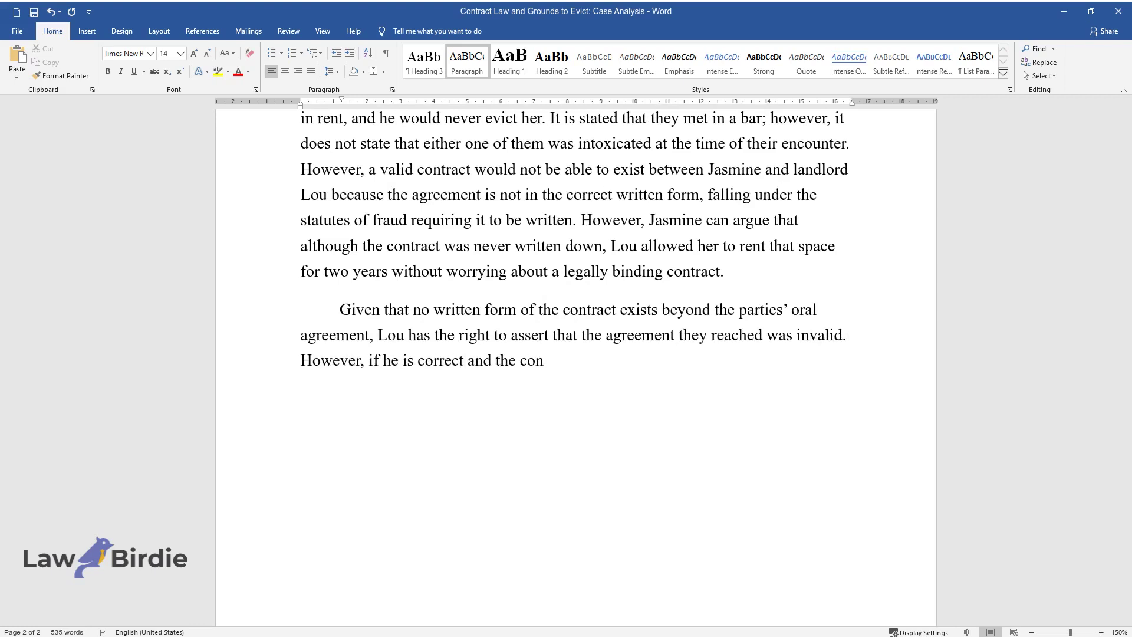
type("tract is invalid, he cannot demand a")
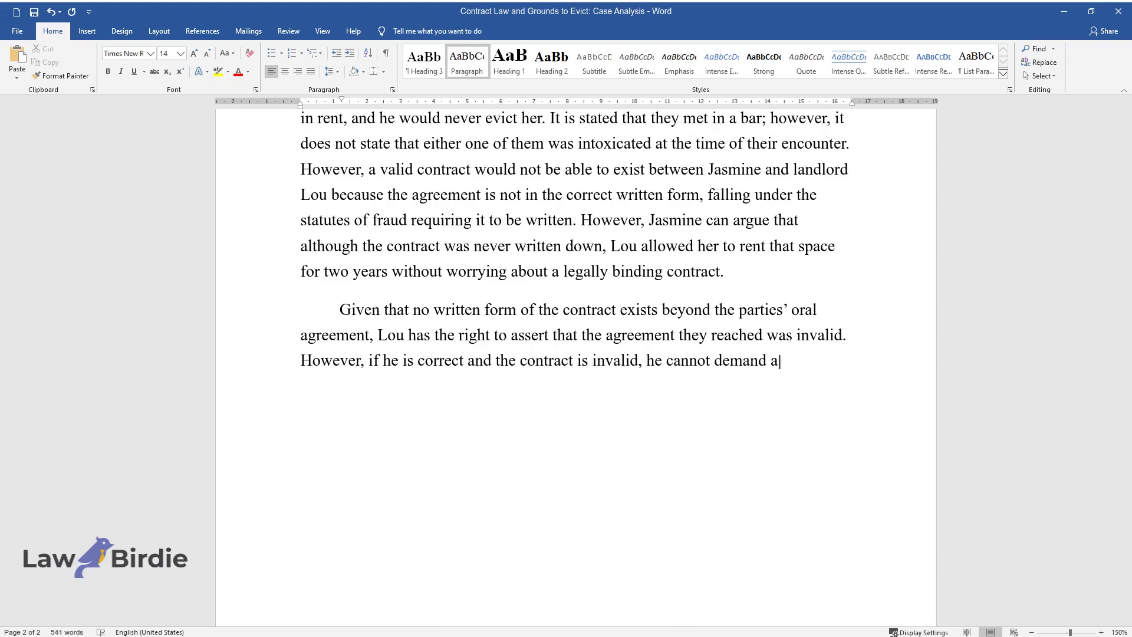
type("ny more than the $300 rent already ")
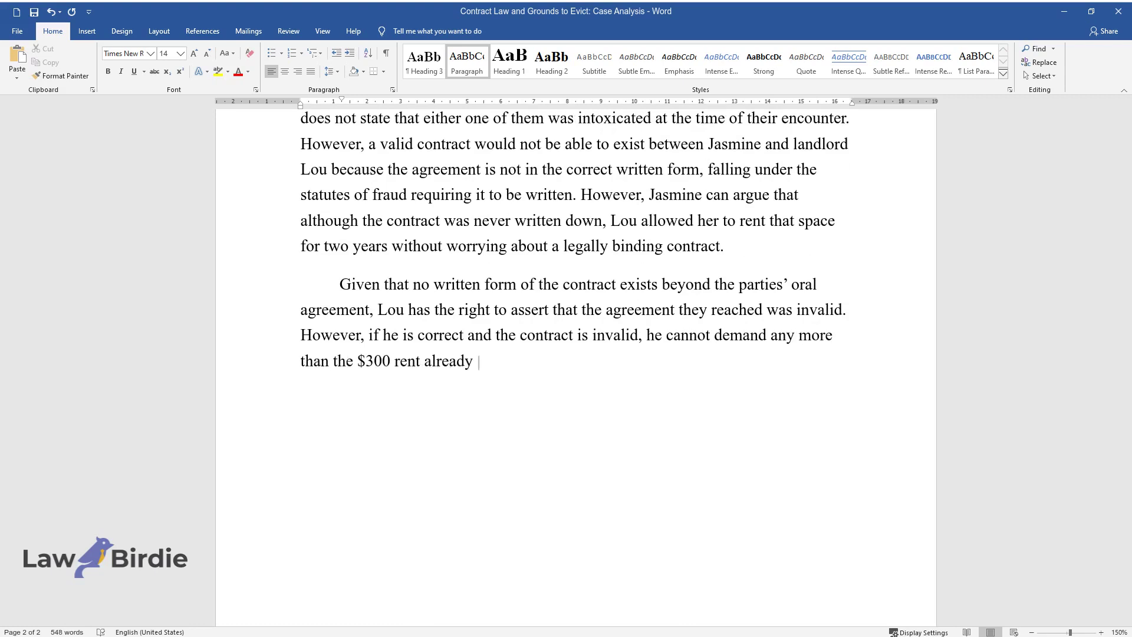
type("paid by Jasmine. Since Lou did not")
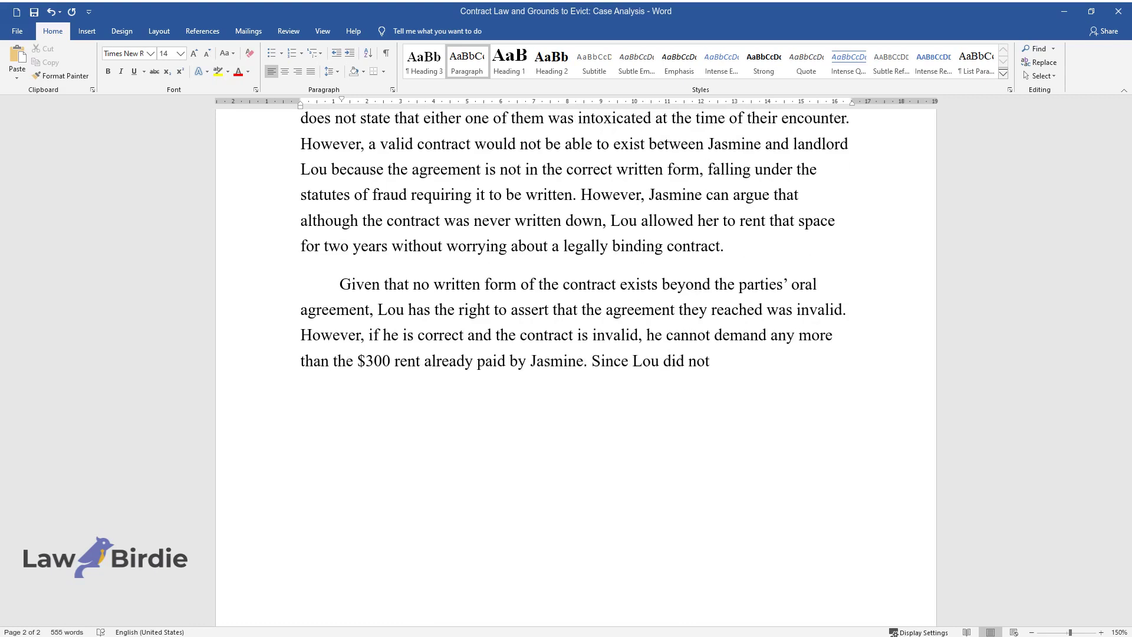
type(" correctly handle the situation with Dave, J")
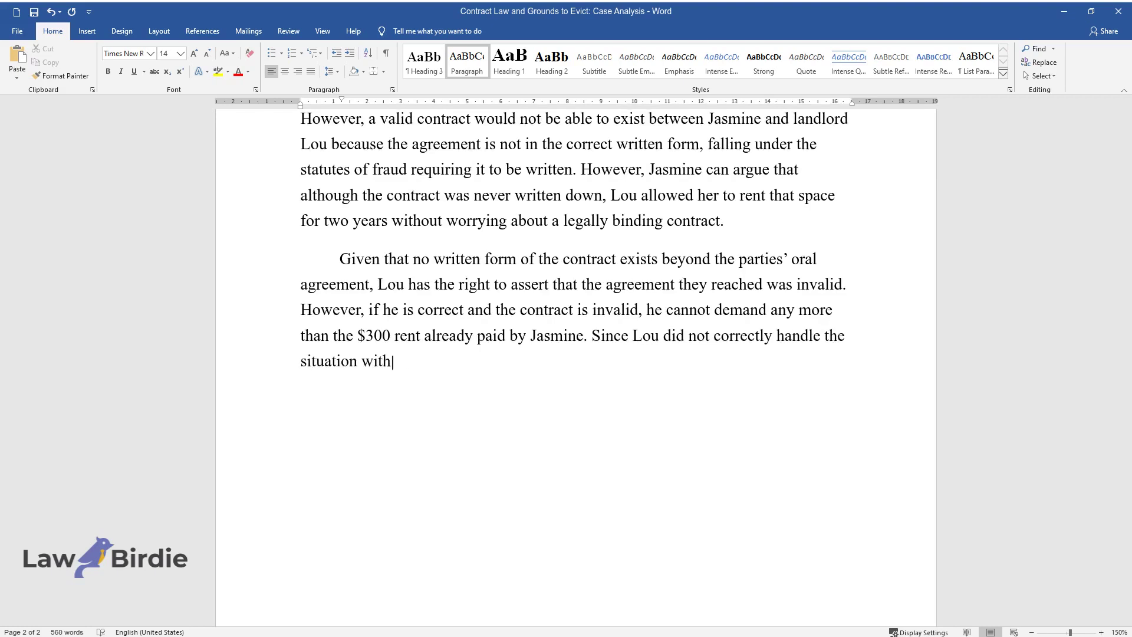
type("asmine may be entitled to c")
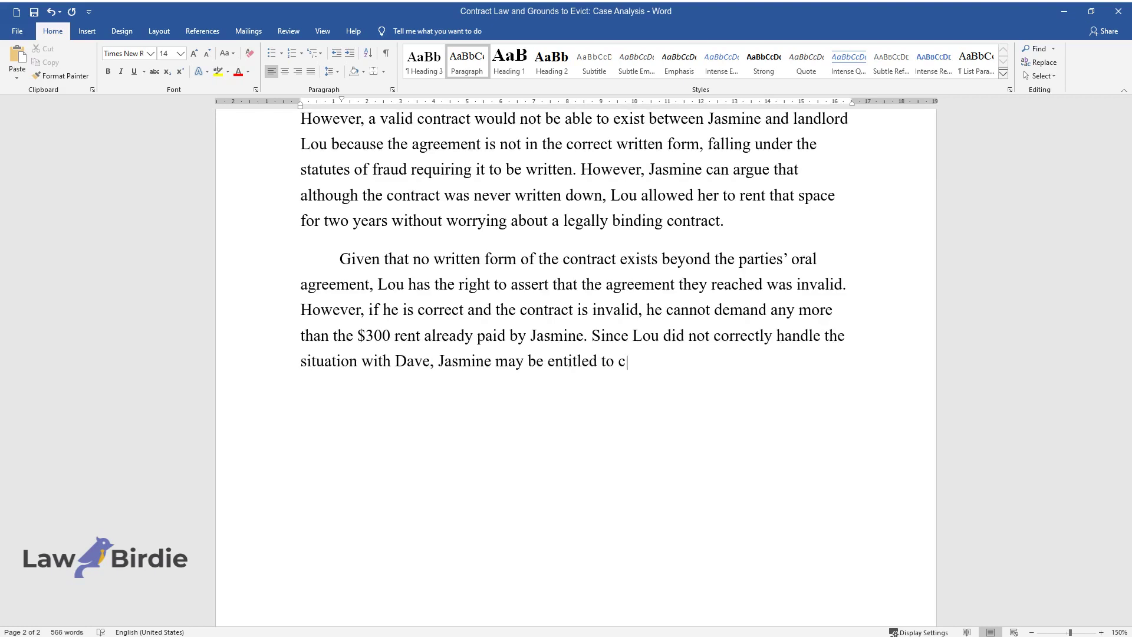
type("ompensation for her medical bills a")
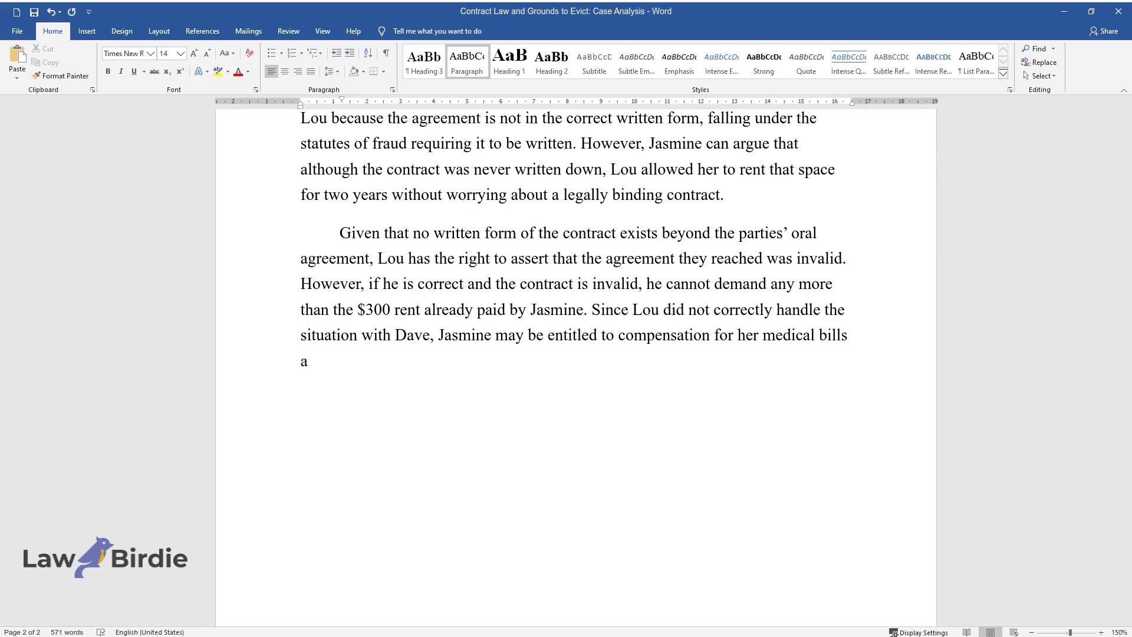
type("nd any lost income due to the disru")
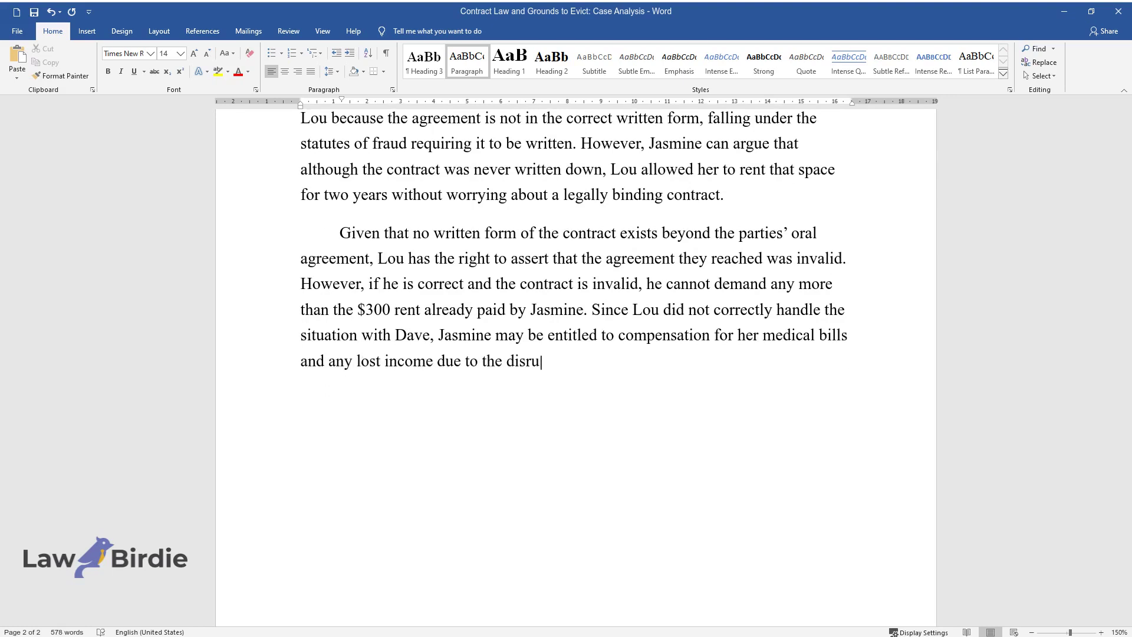
type("ption to her business. Since Lou al")
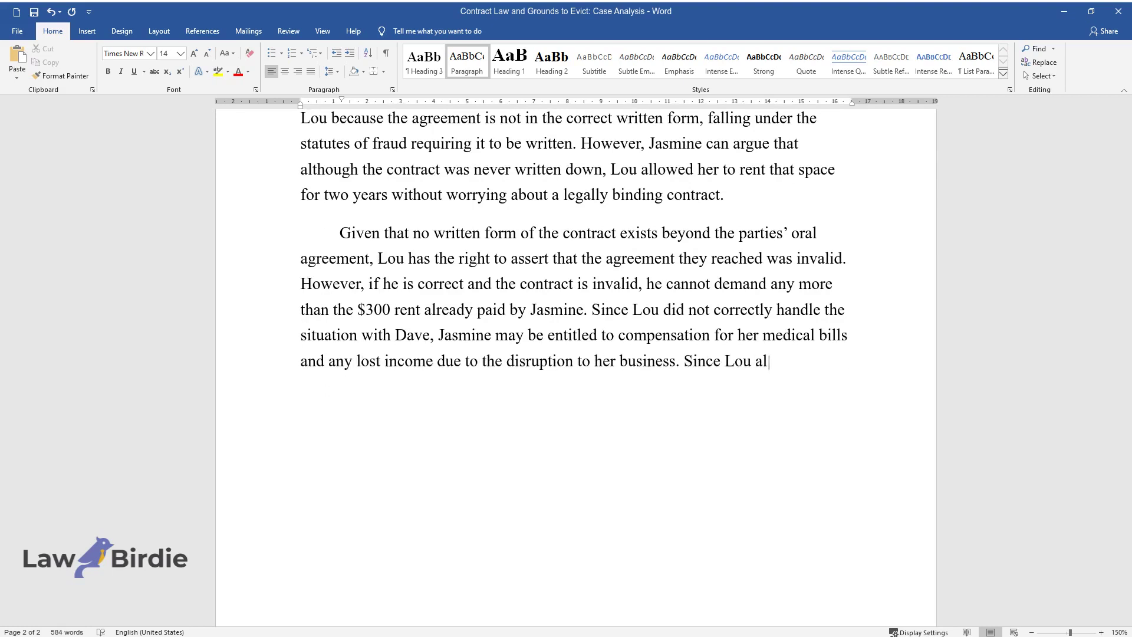
type("lowed the animals of his neighborin")
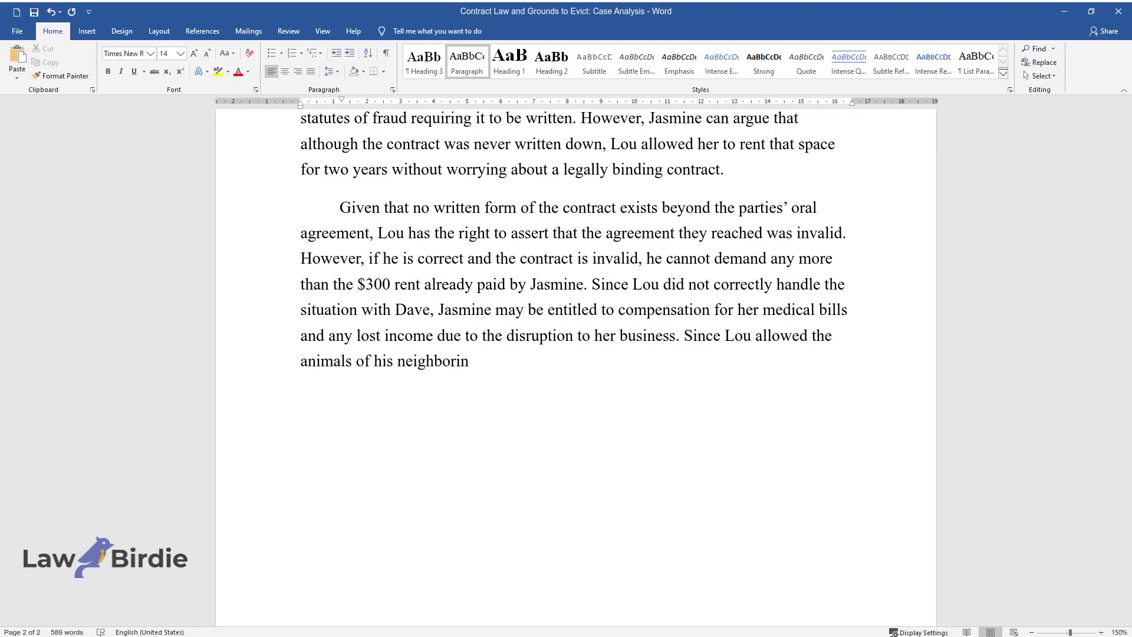
type("g tenant, The Friendly Dawg, to be a")
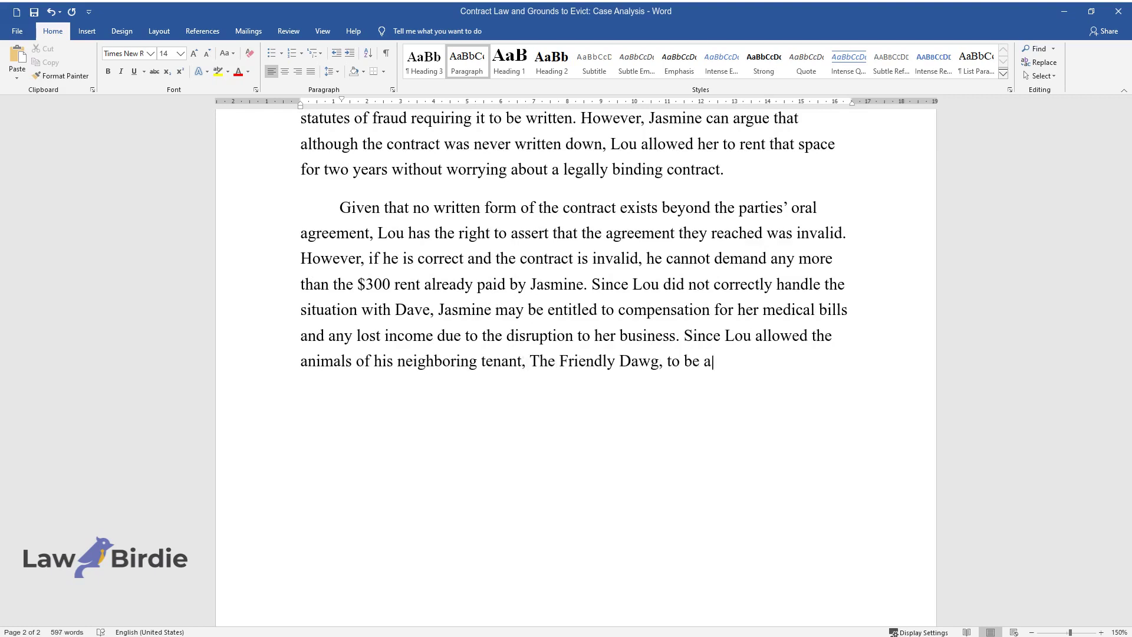
type(" nuisance and excessively loud, Jas")
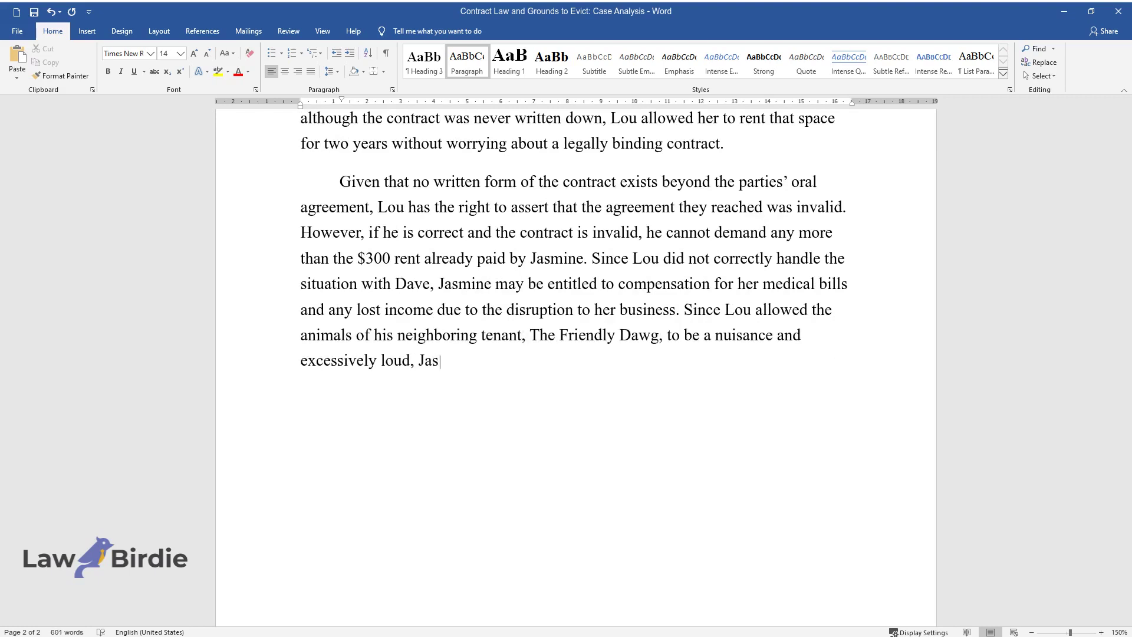
type("mine can claim that Lou breached th")
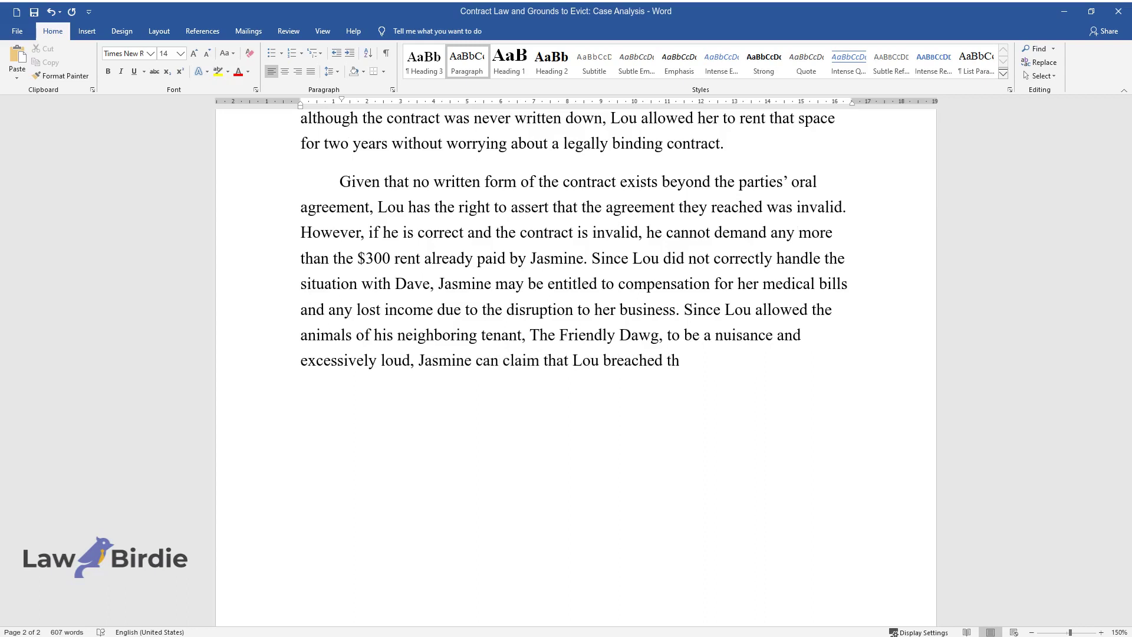
type("eir oral contract by failing to provide Suns")
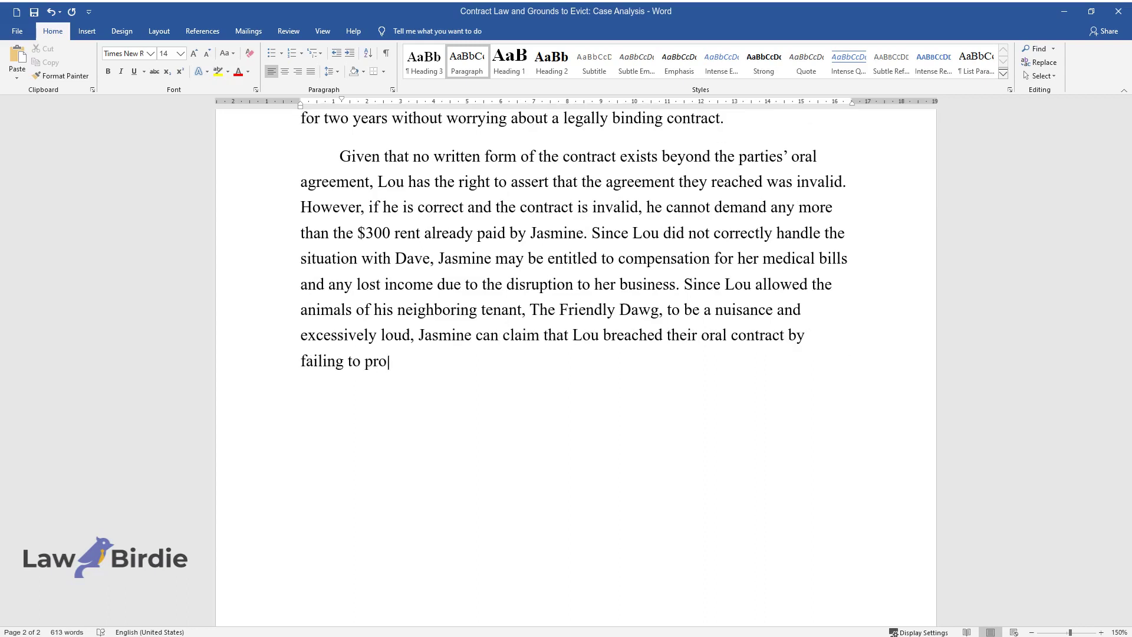
type("hine Yoga studio with a qu")
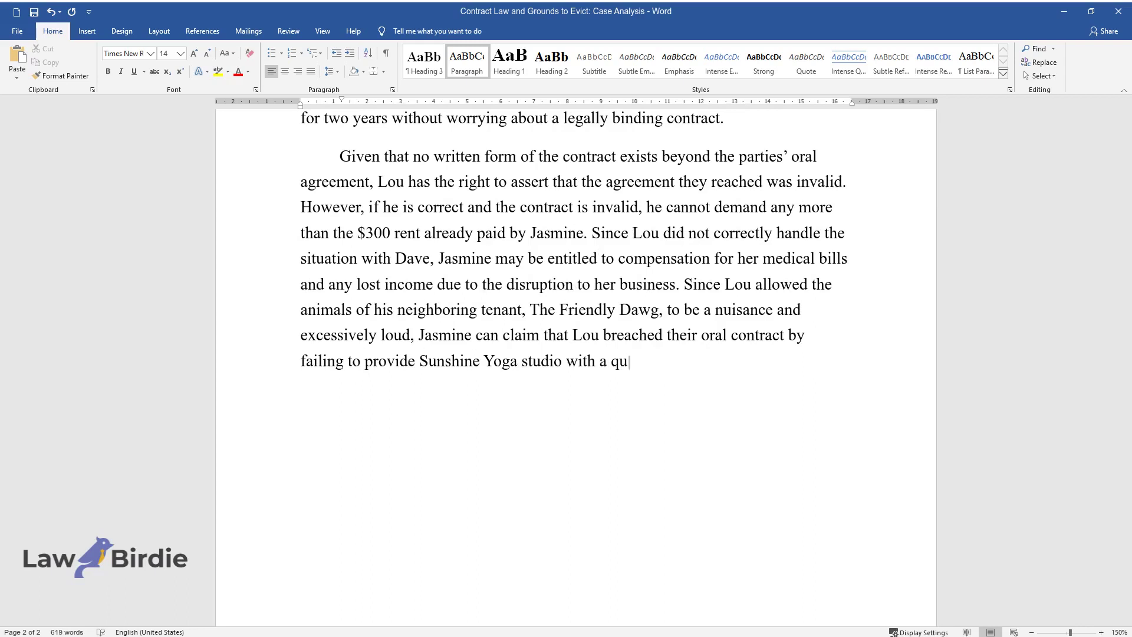
type("iet and safe place for her to perfo")
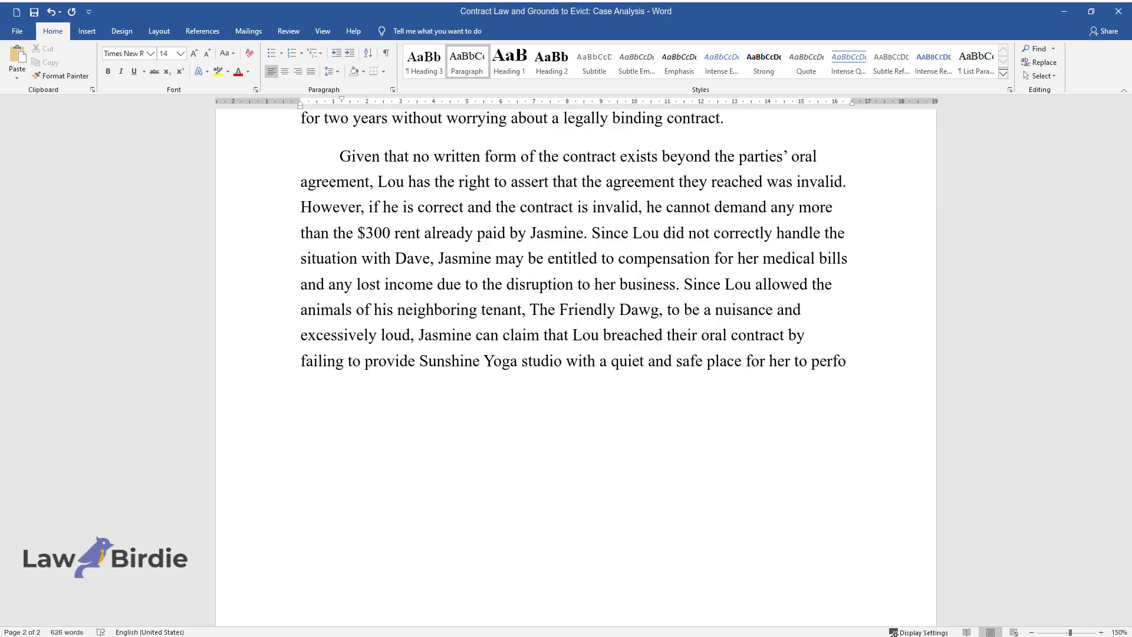
type("rm her business. Lou allowed noisy ")
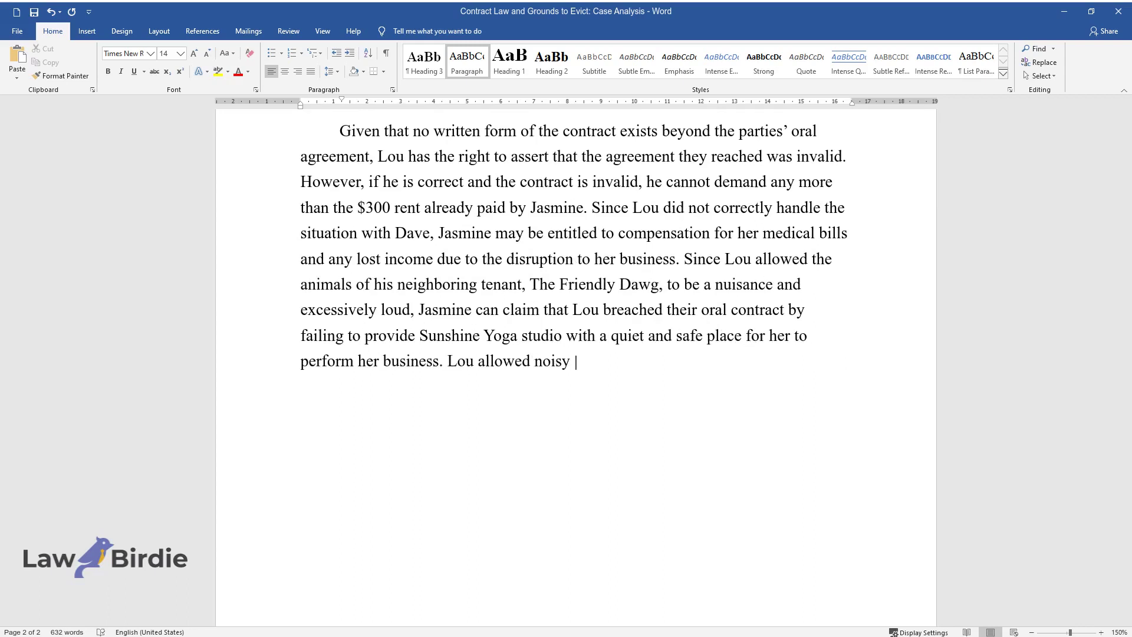
type("and potentially dangerous live ani")
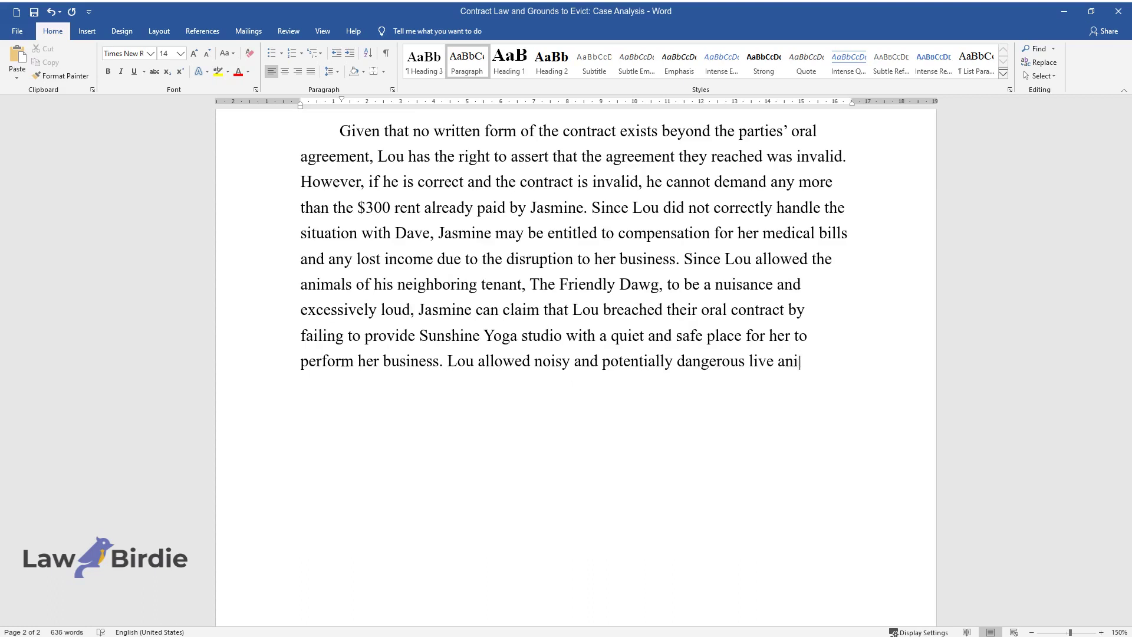
type("mals to occupy adja")
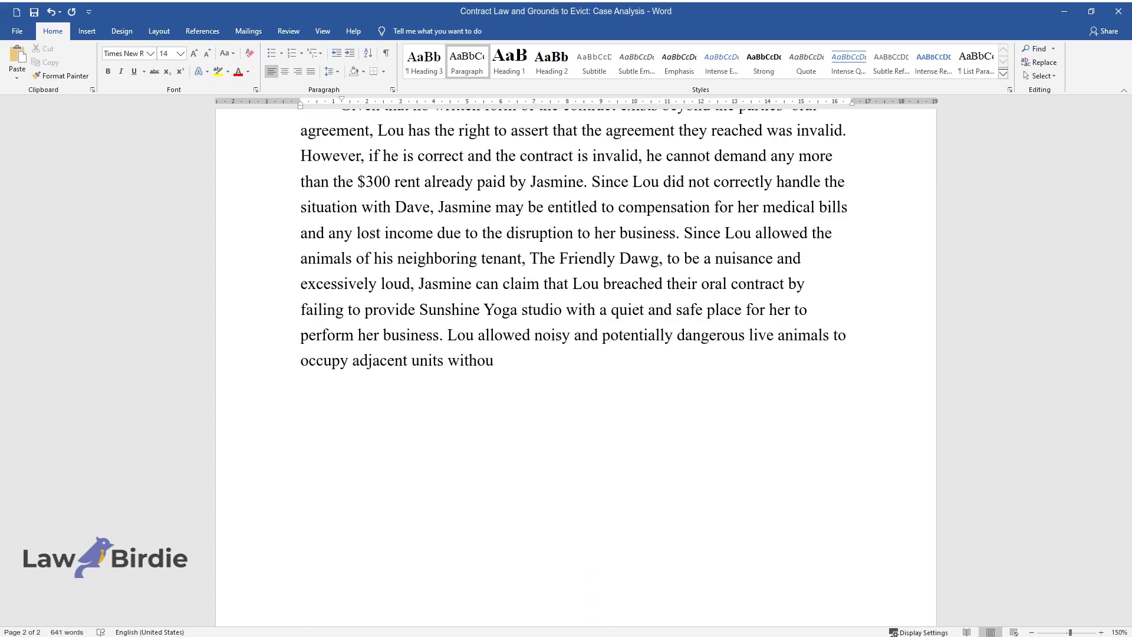
type("cent units without informing the occupants of those units.")
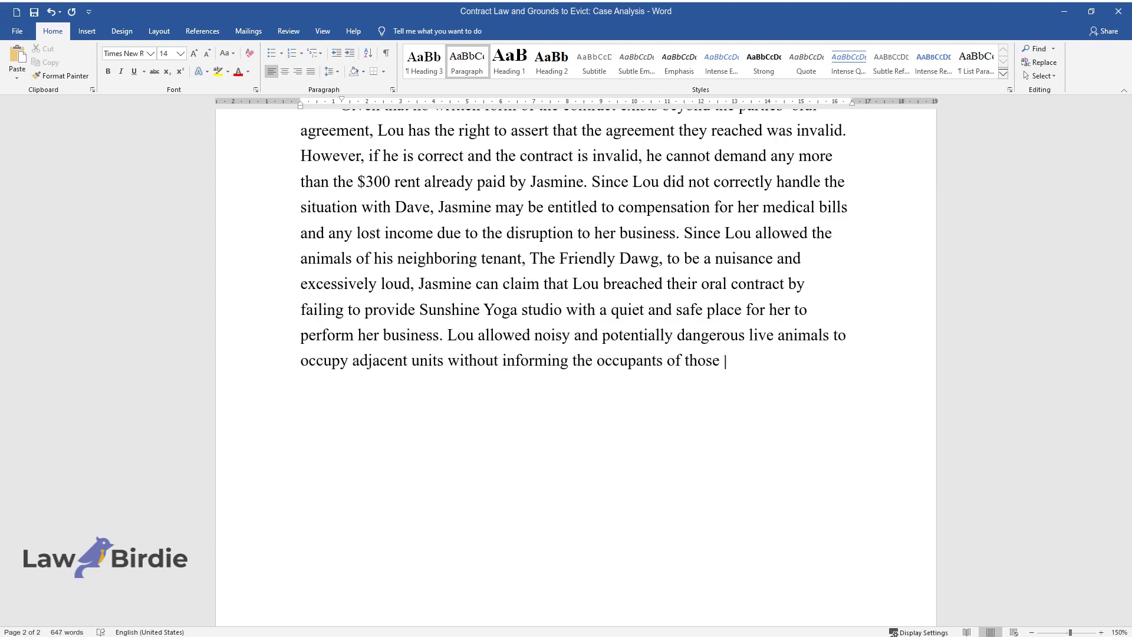
key("ctrl+Return")
type("Grounds to Evict")
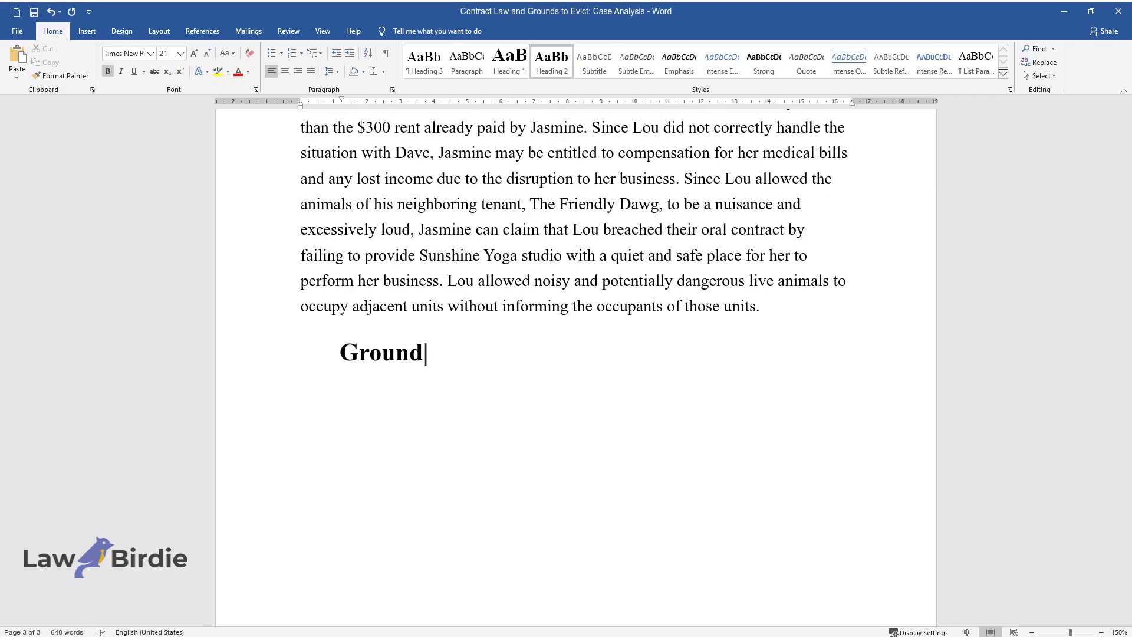
key("Return")
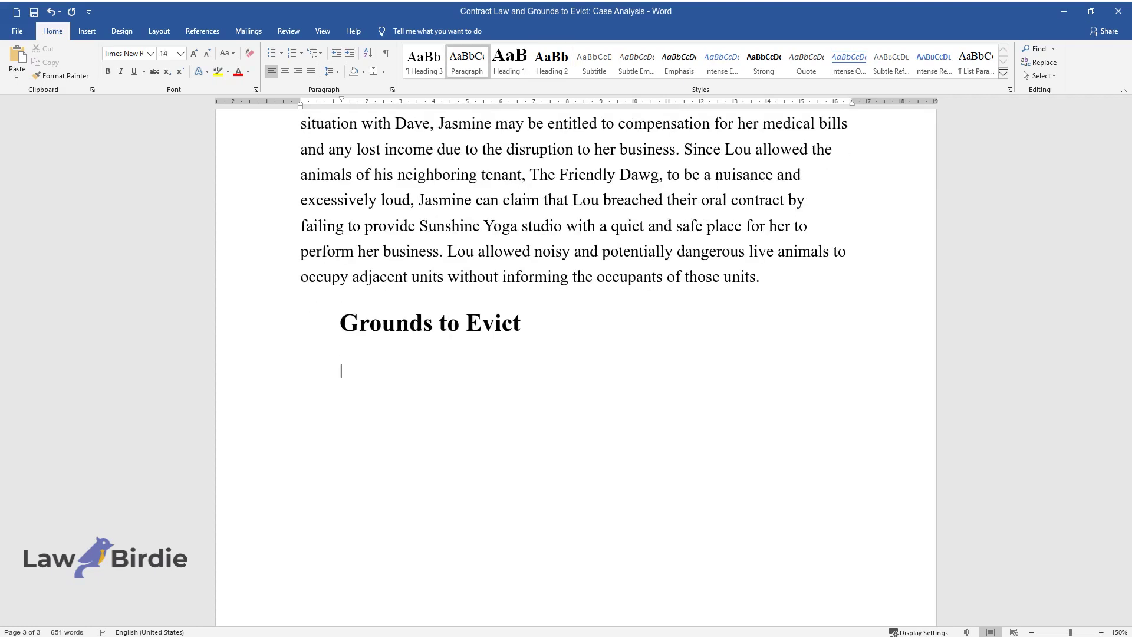
Write the paragraph beginning 'There is a legal basis for Lou to evict Sunshine Yoga'.
type("There is a legal basis ")
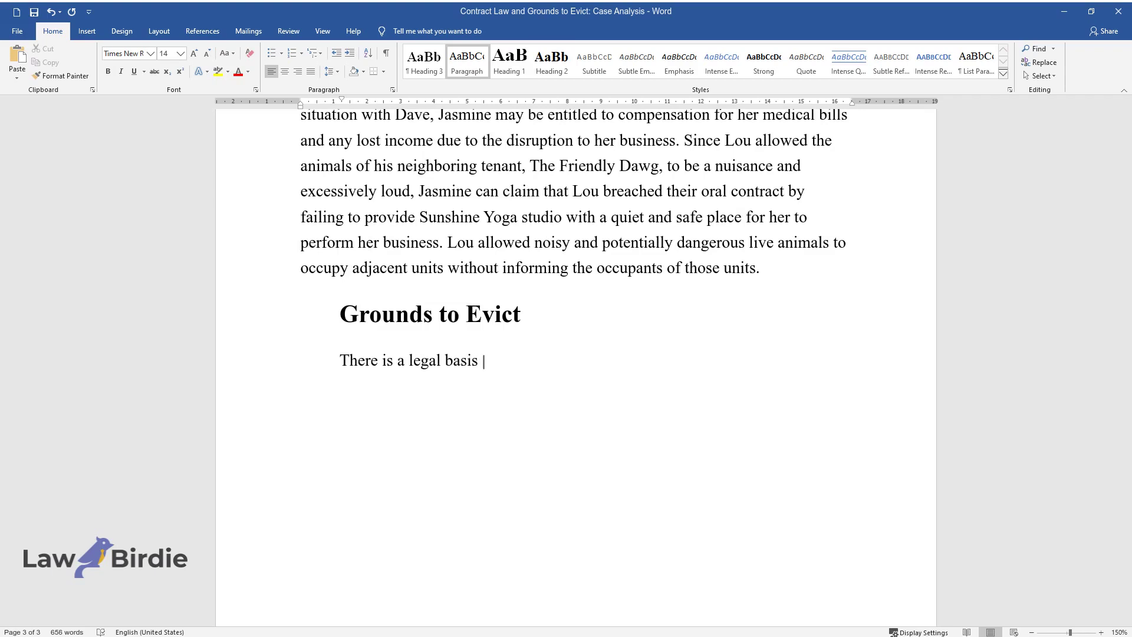
type("for Lou to evict Sunshine Yoga becaus")
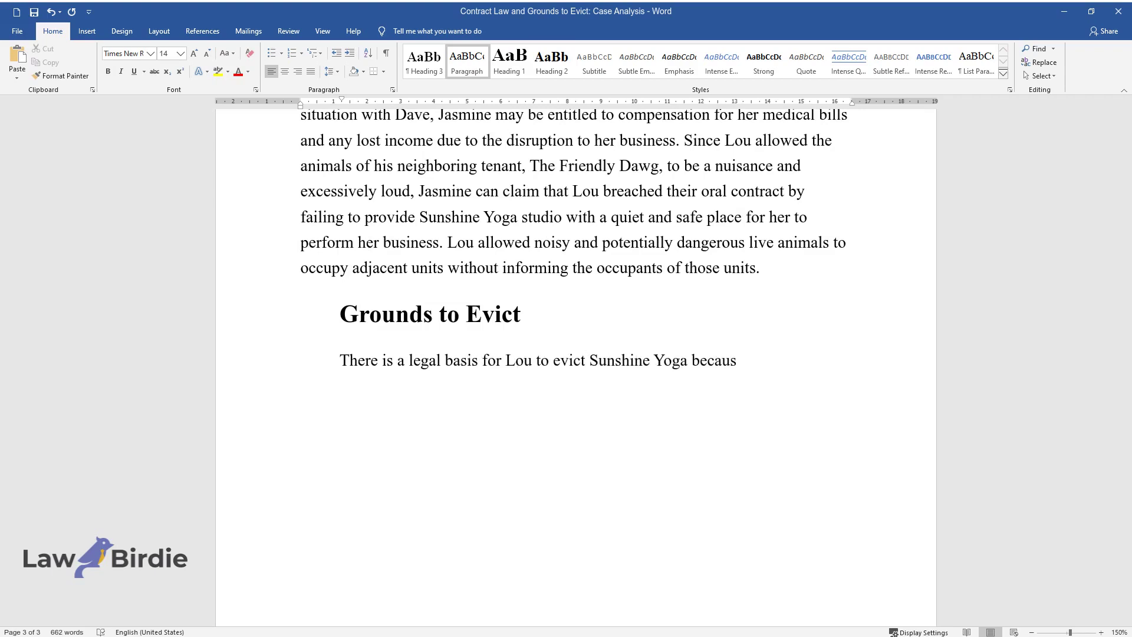
type("e the contract between Jasmine and Lou")
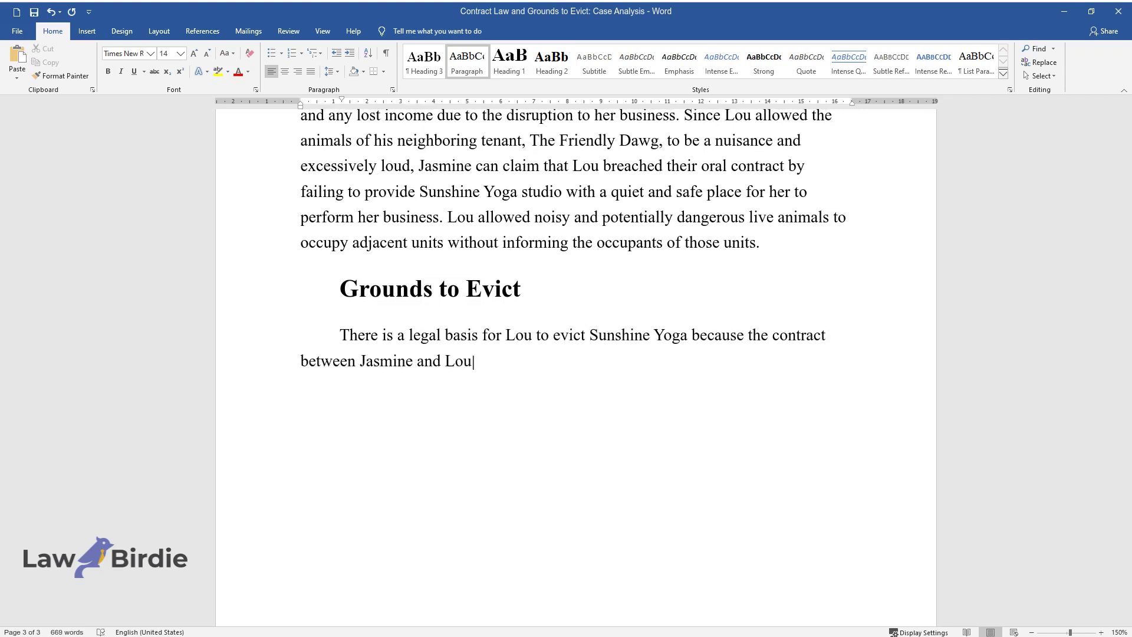
type(" is not enforceable since it was only")
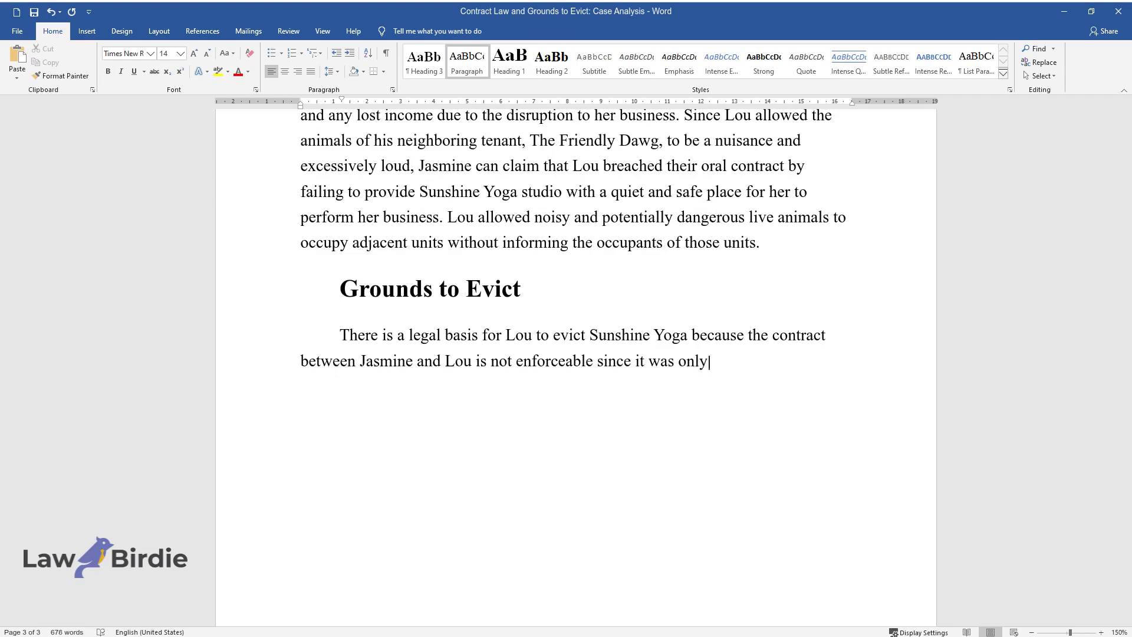
type(" a verbal agreement and never showed a")
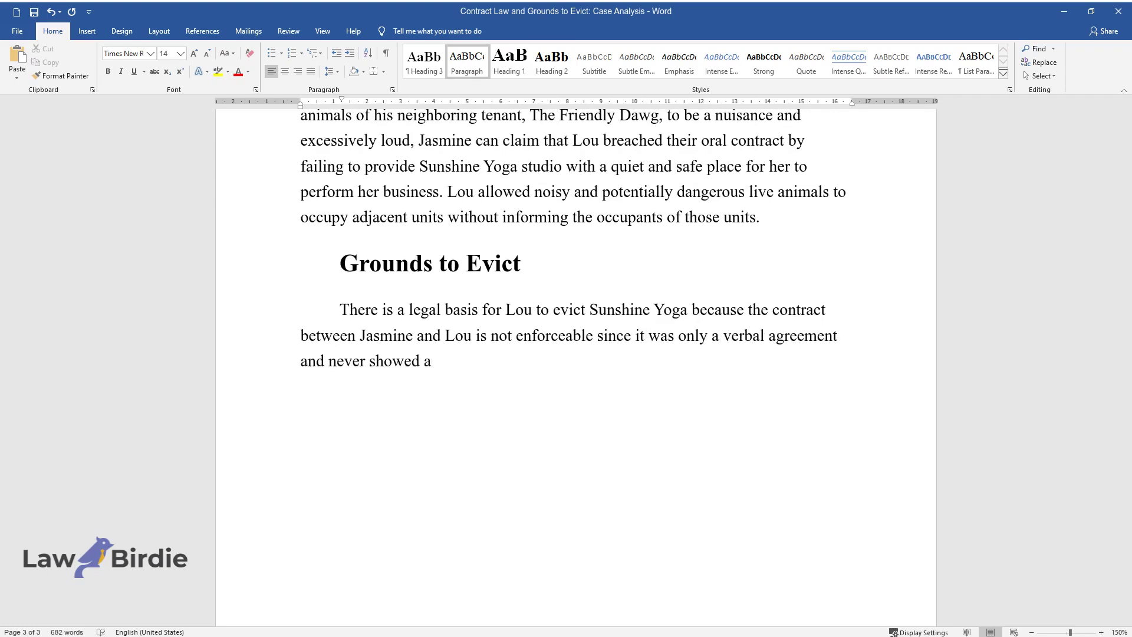
type("ny signs of existing in written form. ")
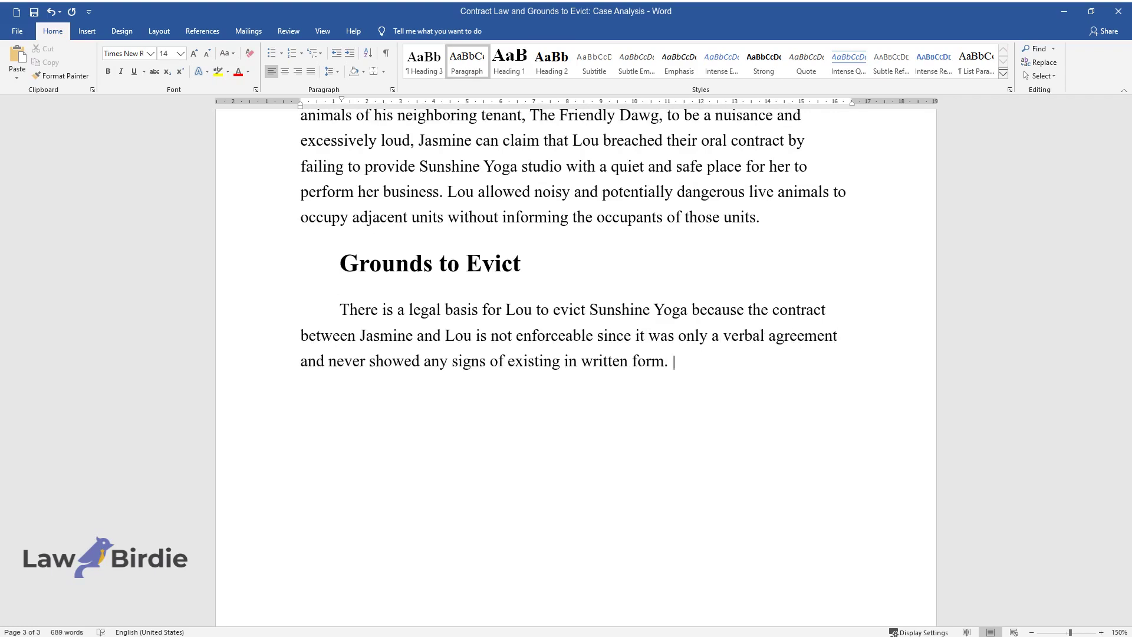
type("This is done through the statute of fr")
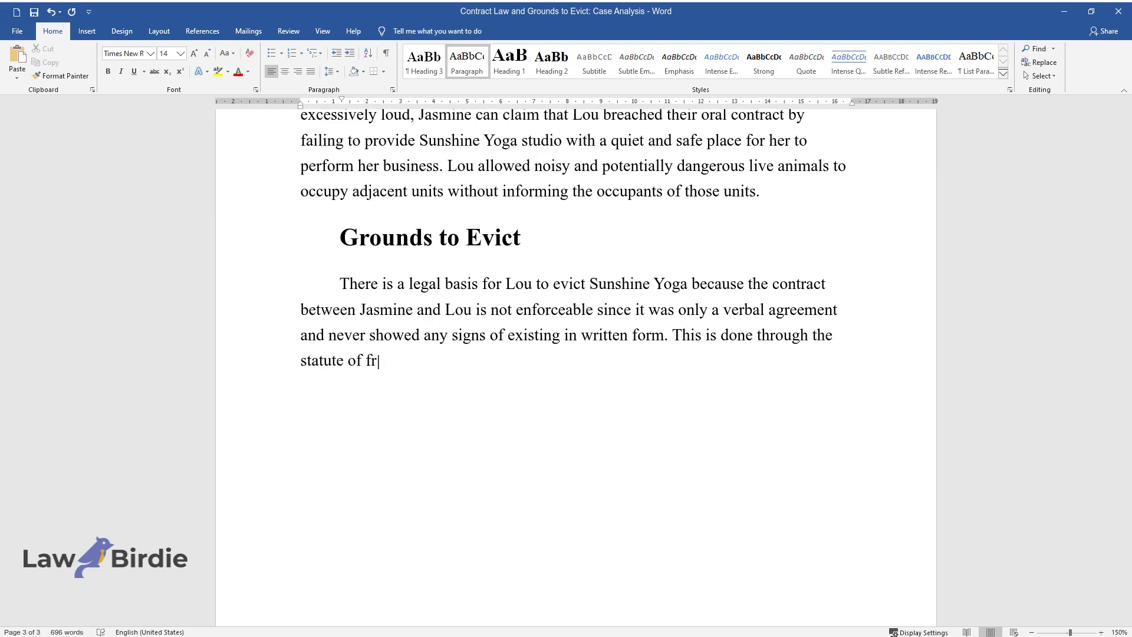
type("aud because the contract will not be c")
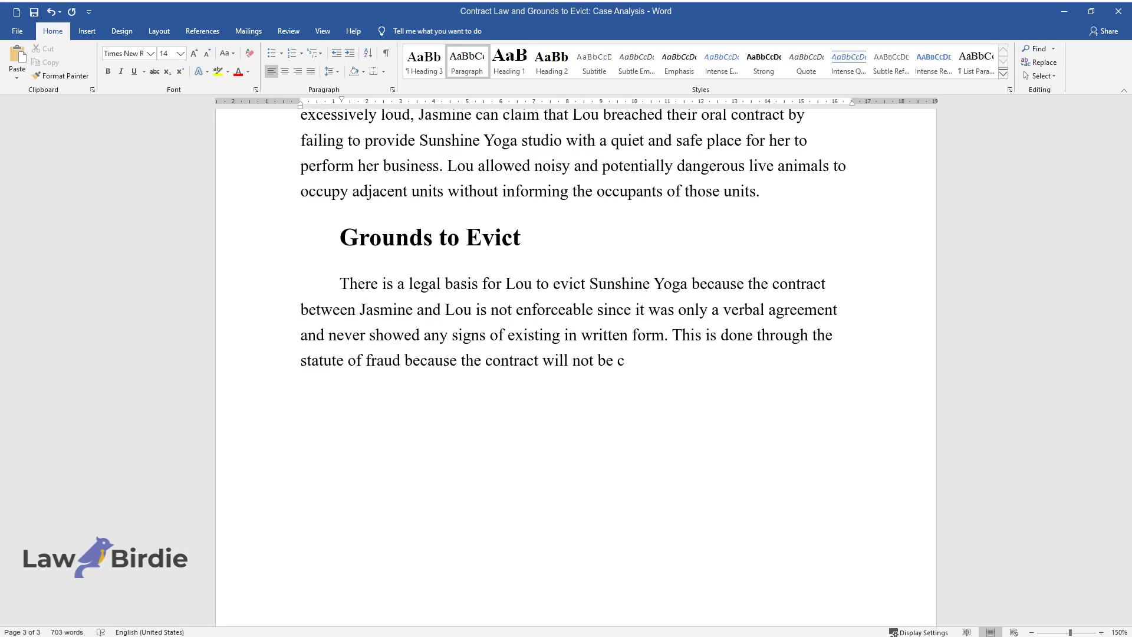
type("arried out within the year, meaning it needs to be writt")
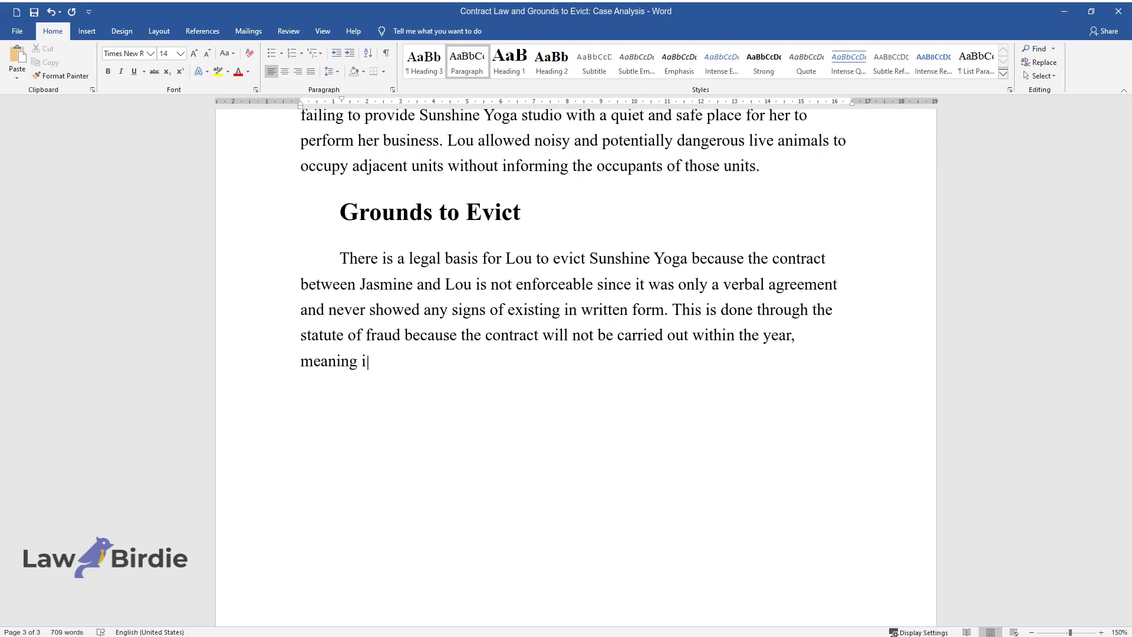
type("en. It is also poss")
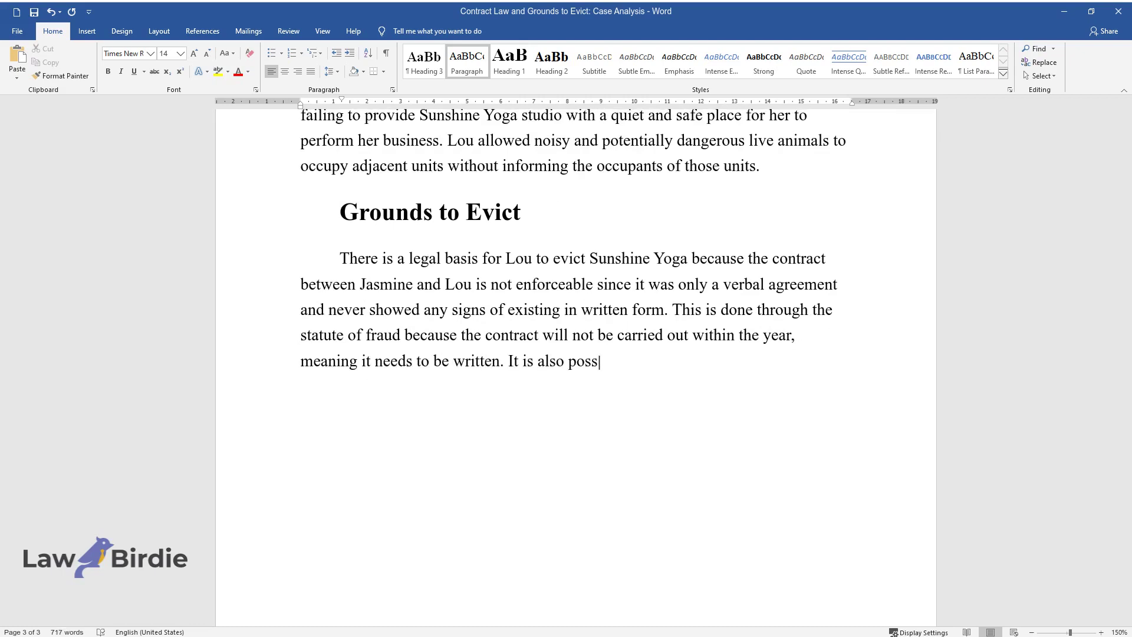
type("ible for Lou to evict Dave of The Frie")
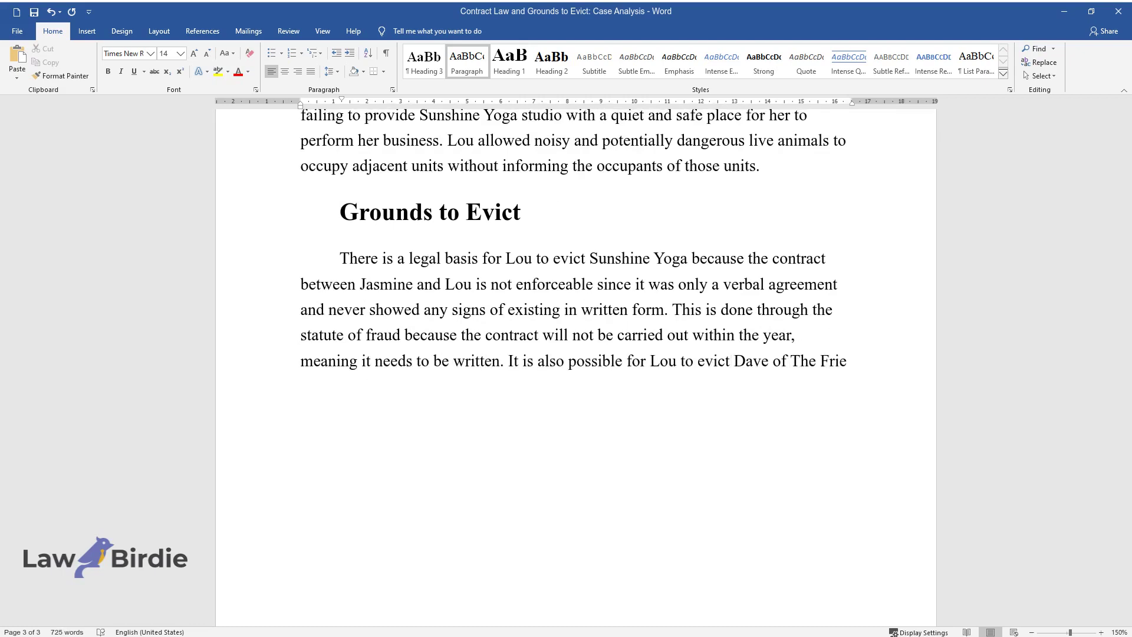
type("ndly Dawg because he had failed to pa")
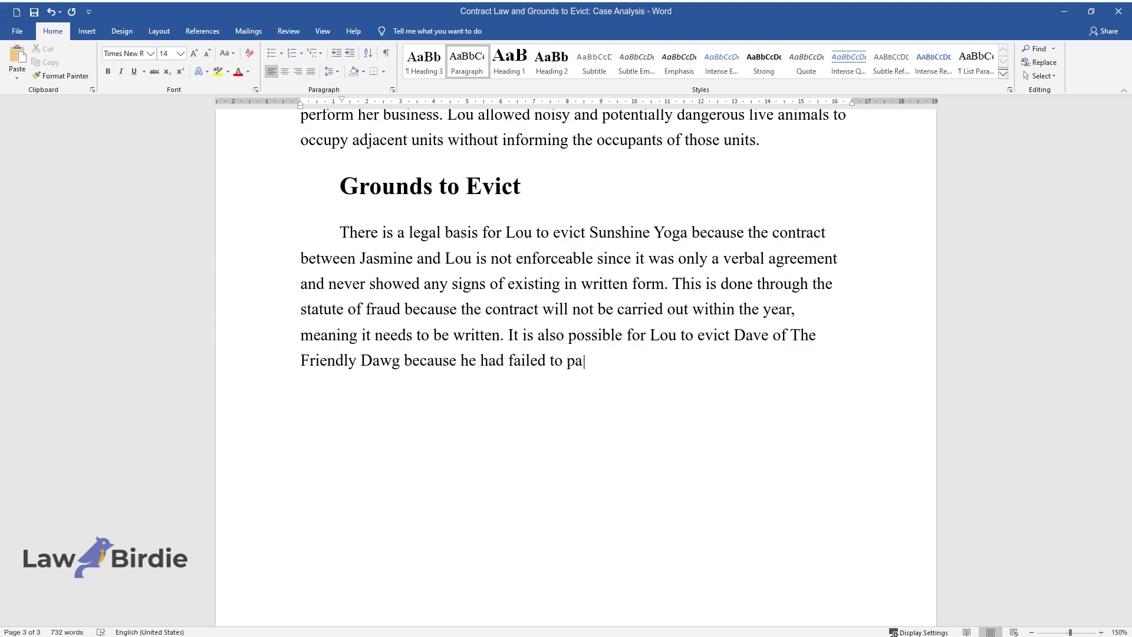
type("y the rent, a requirement of the contr")
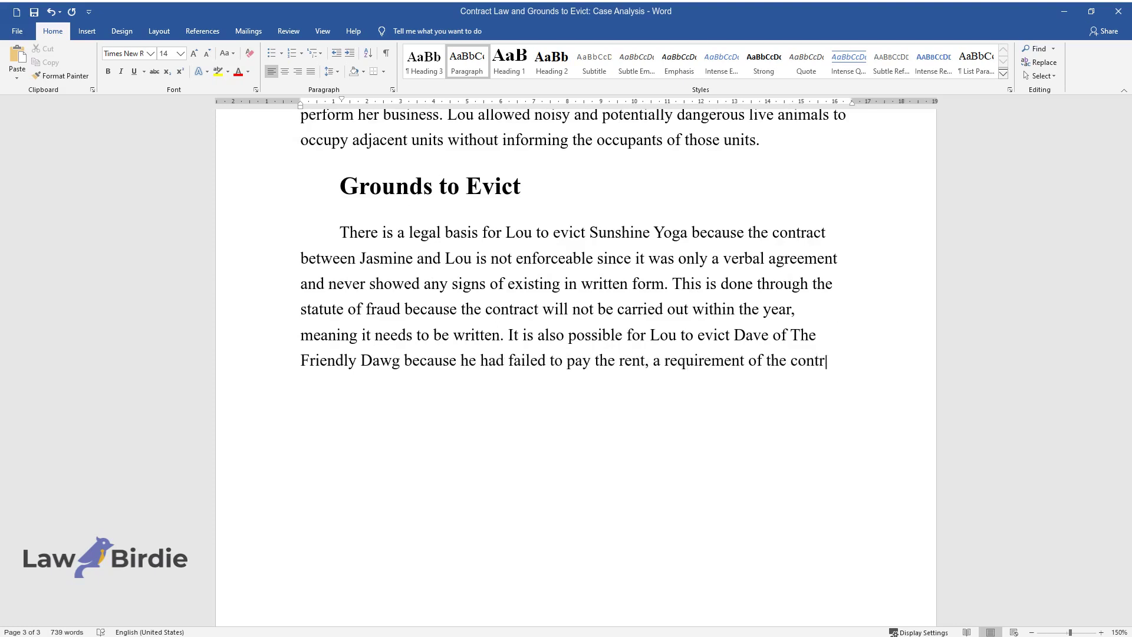
type("act that Dave signed when he took the job. Even though Lou refused to fix th")
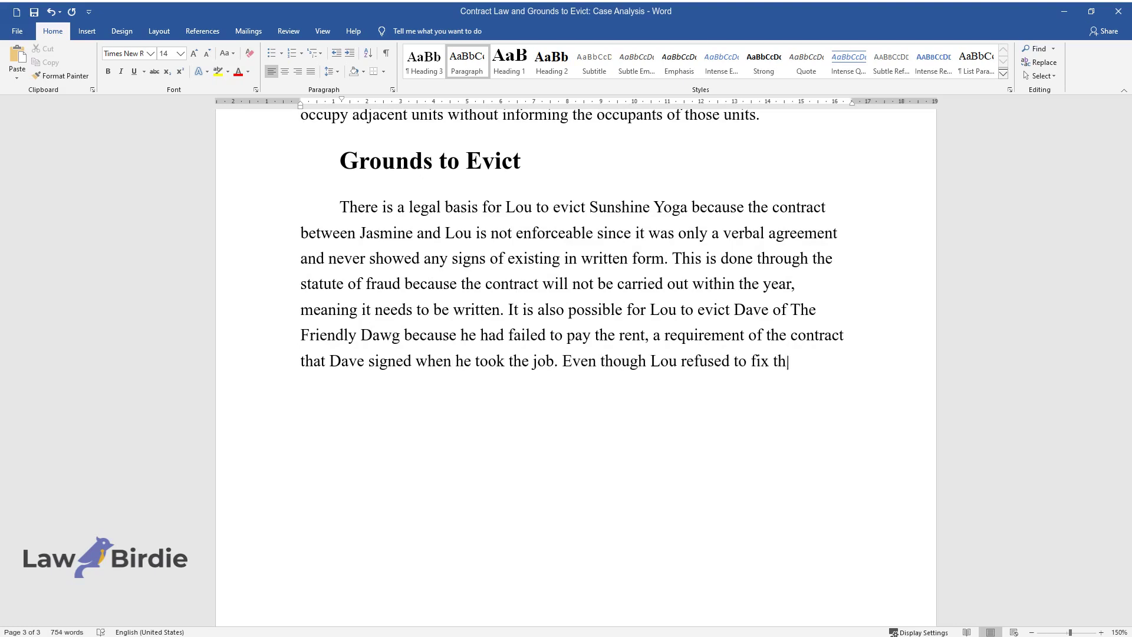
type("e air conditioning, this particular unit section was not a common ")
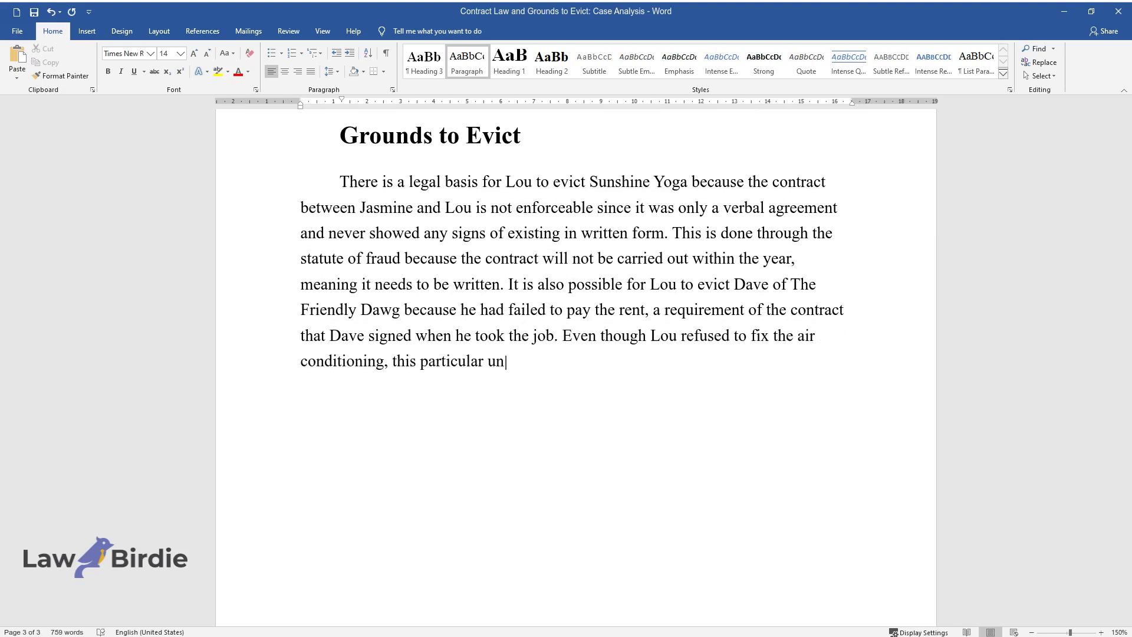
type("area. As")
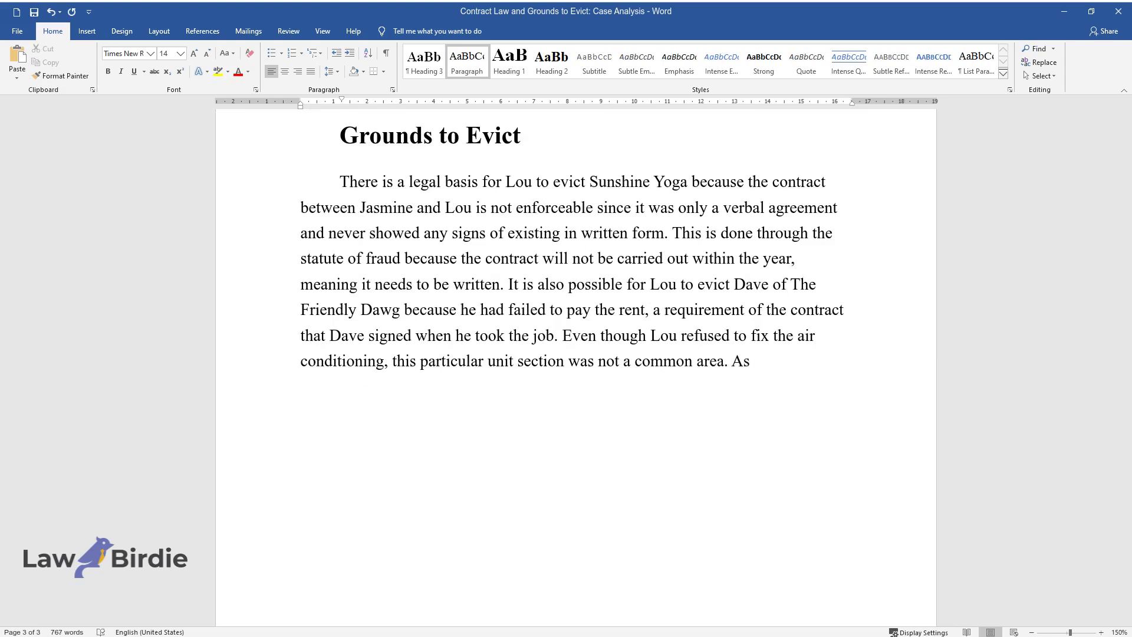
type(" a result, it is not considered part of")
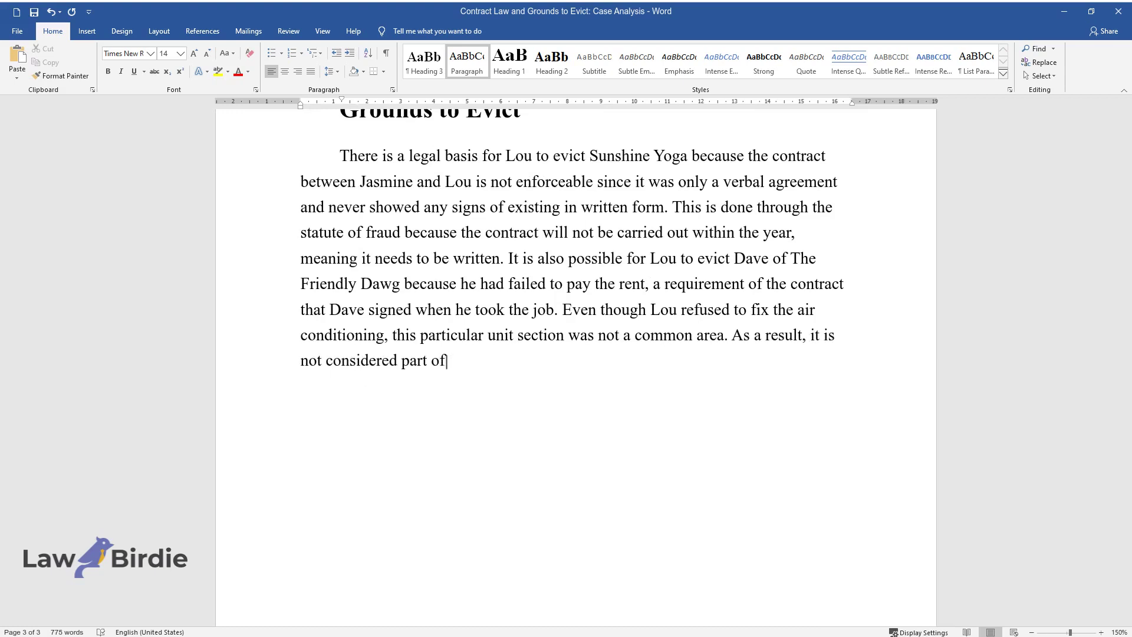
type(" the required routine maintenance that")
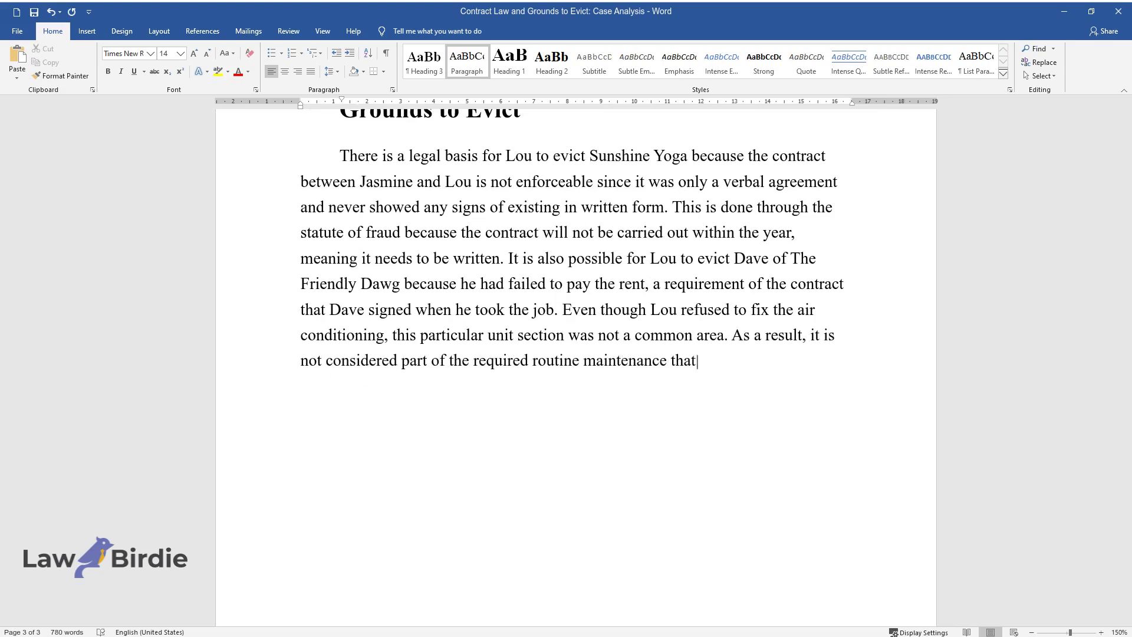
type(" Lou is obligated to renovat")
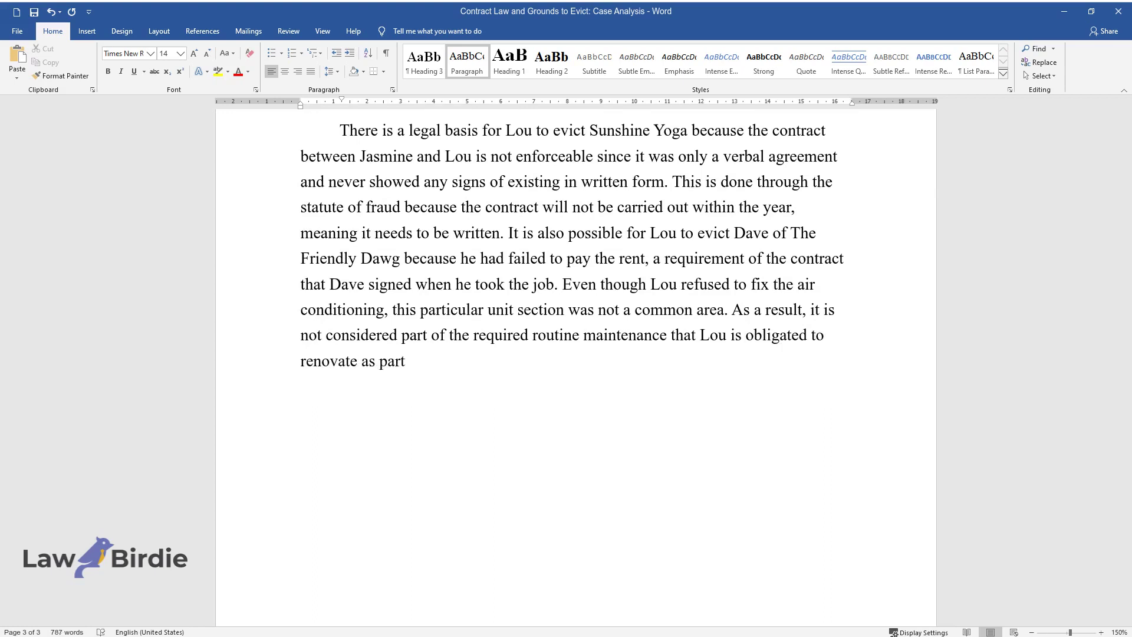
type("e as part of his contract. According to the met")
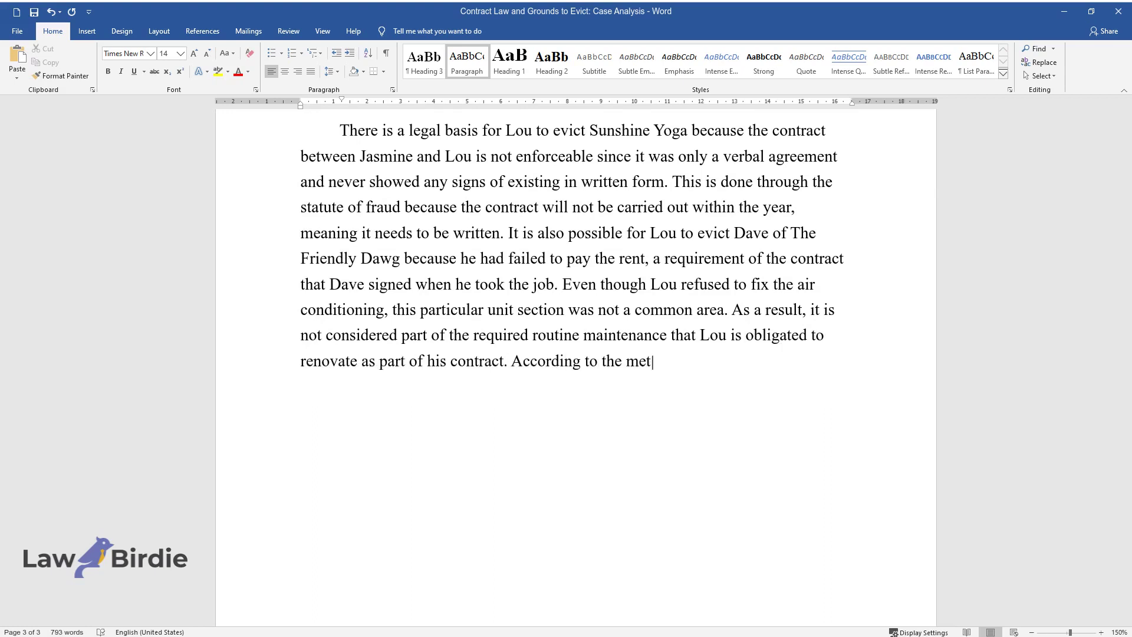
type("hod of eviction known as \"sue to evict,\" Lou wo")
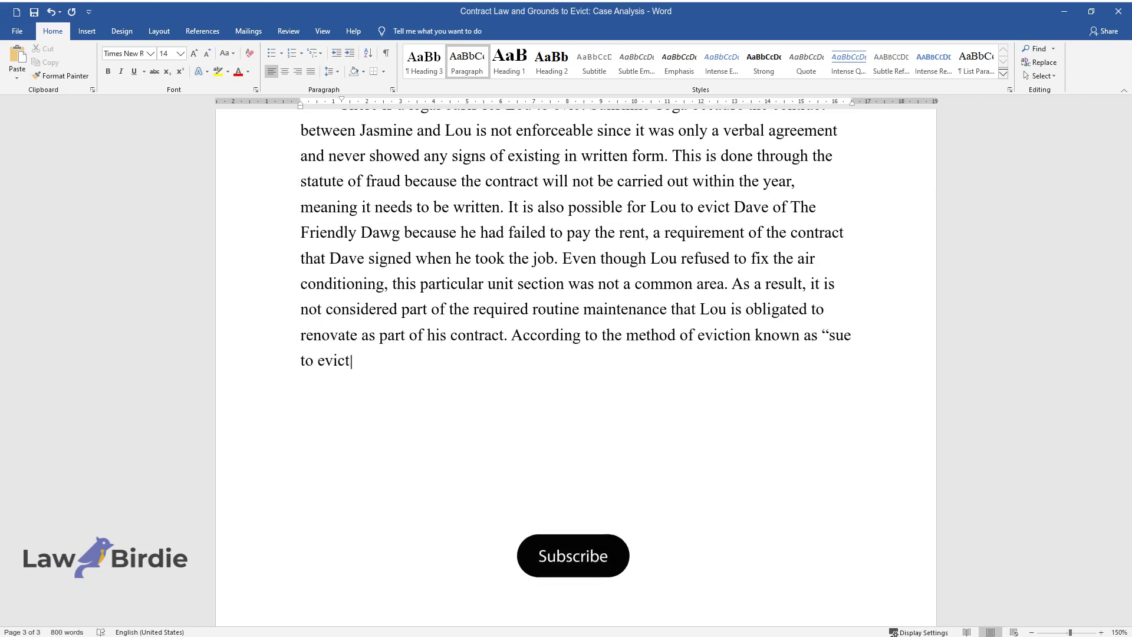
type("uld most likely have to file")
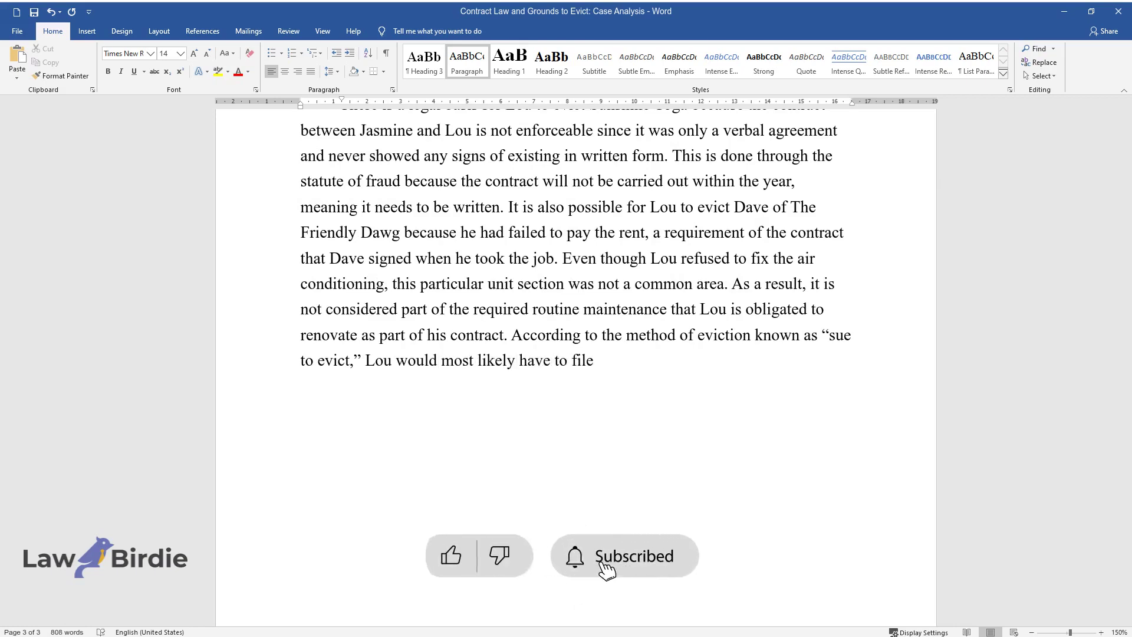
type(" a lawsuit against one of the tenants t")
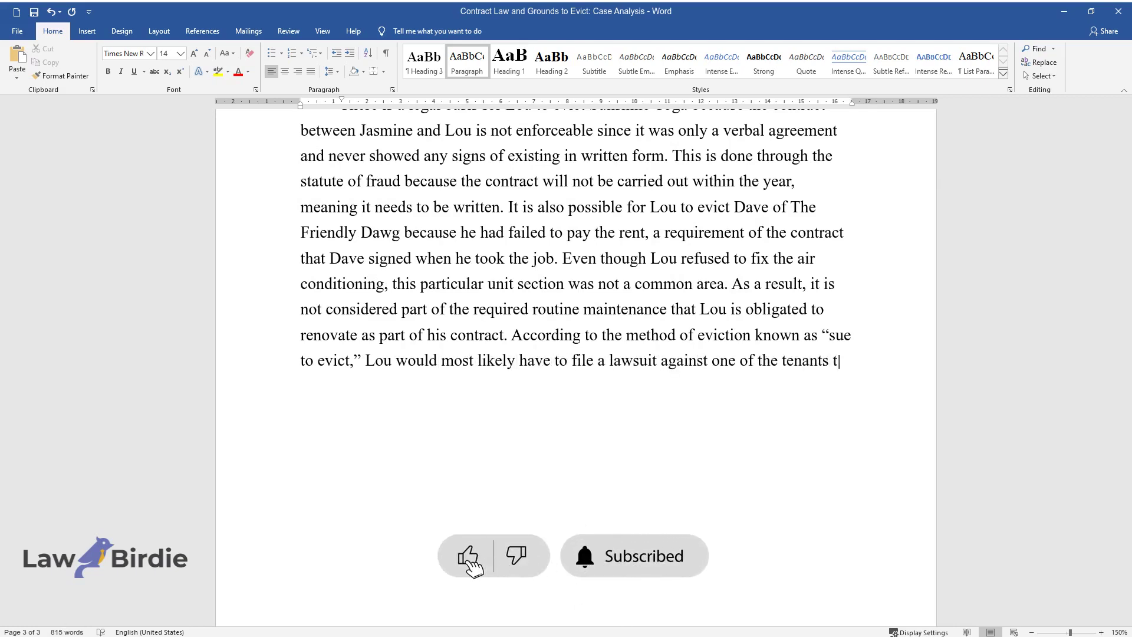
type("o get them to vacate the property and")
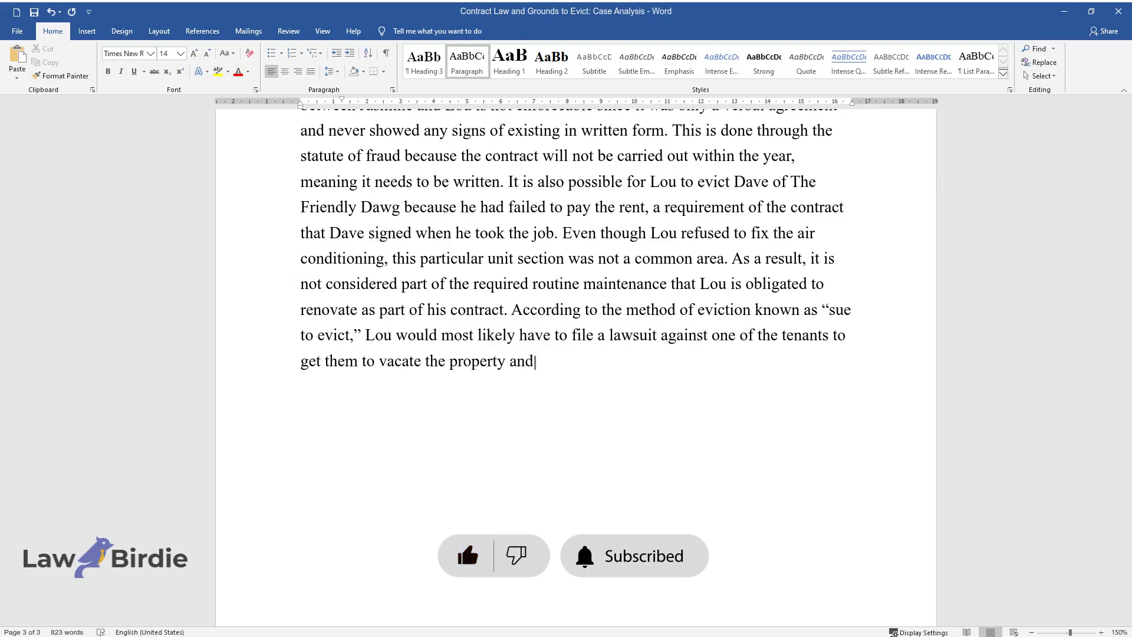
type(" have the courts enforce an eviction order.")
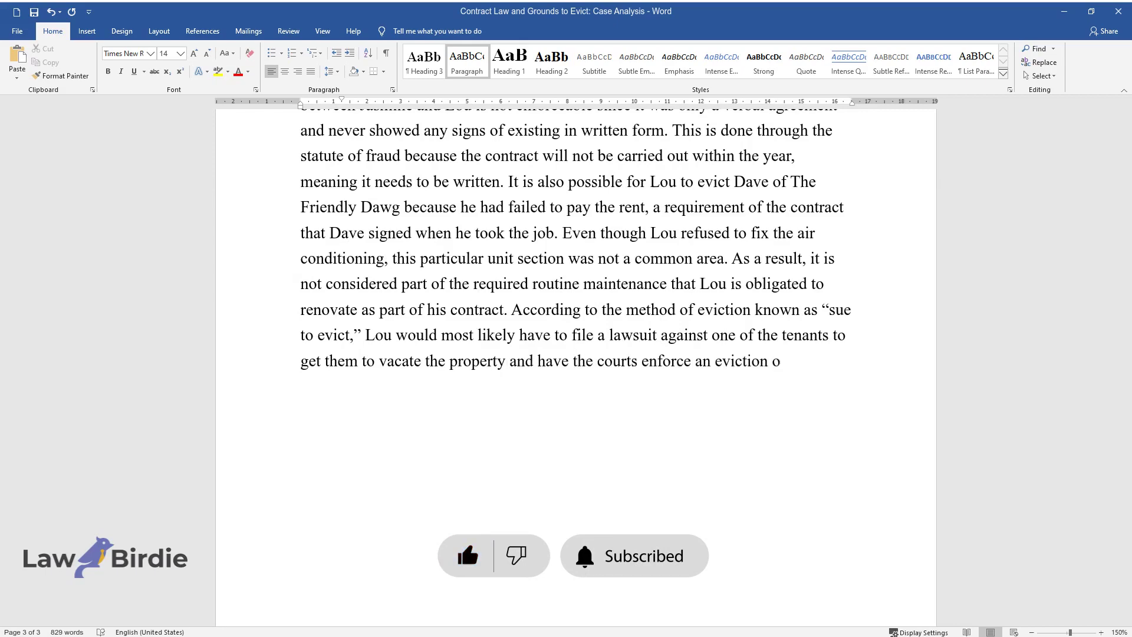